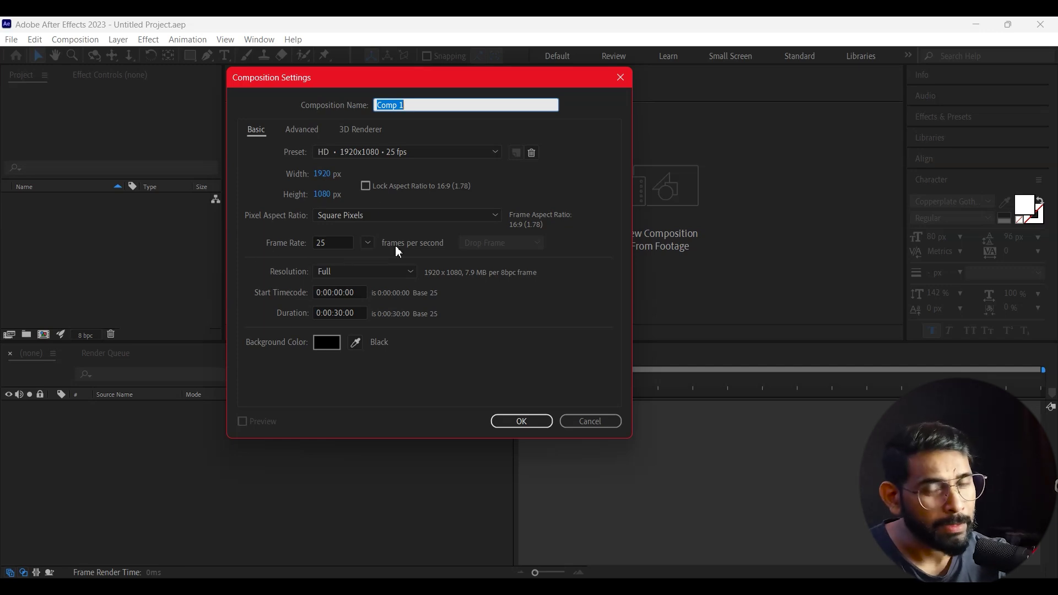
Step: Create the composition with an orange background (#FF9810) and a duration of 0:00:15:00
left_click(327, 342)
left_click_drag(308, 270, 305, 293)
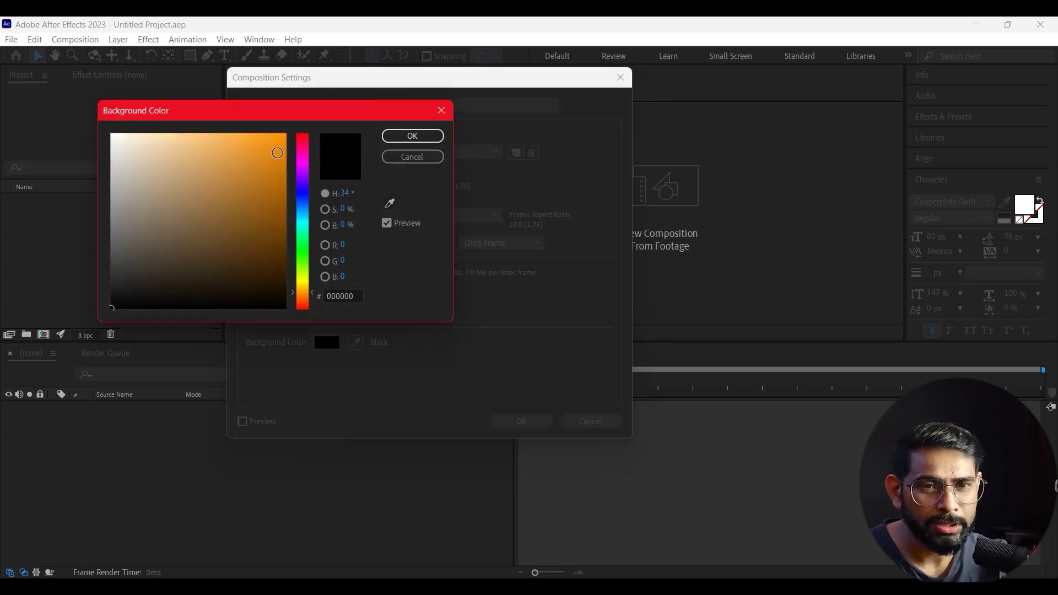
left_click(275, 134)
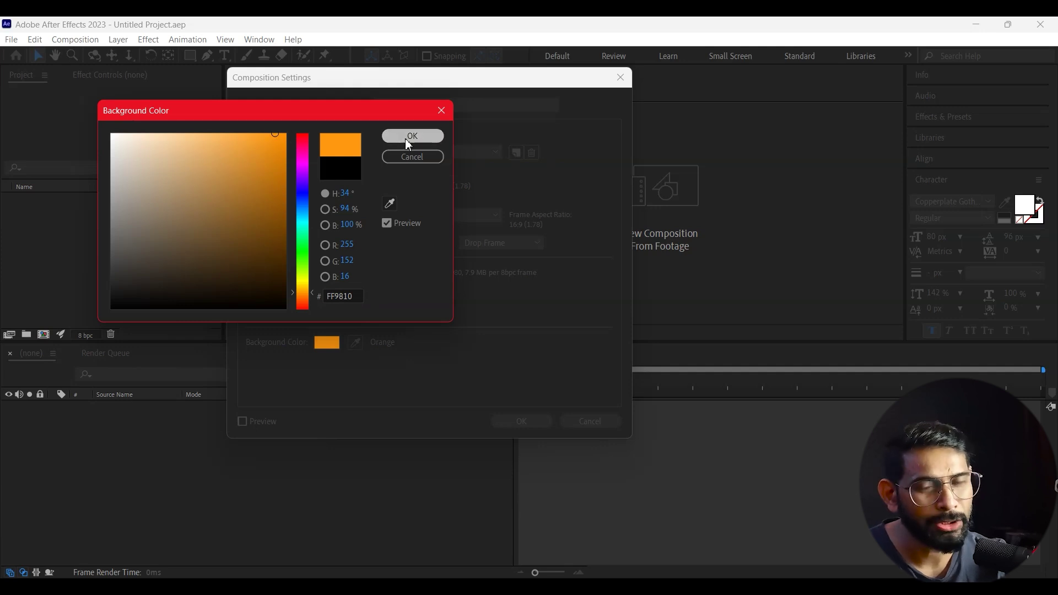
left_click(408, 142)
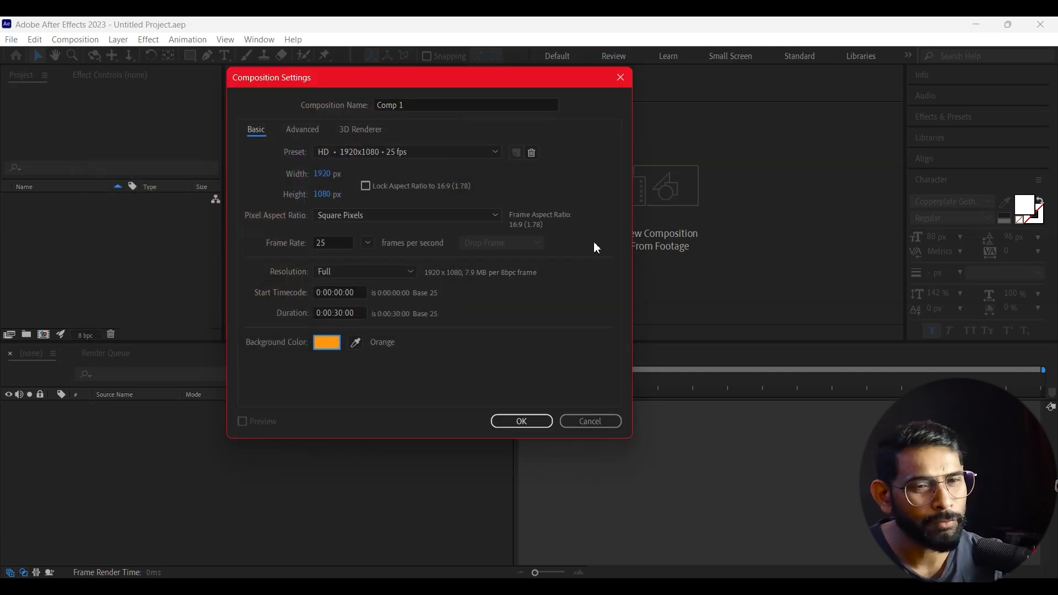
left_click(341, 313)
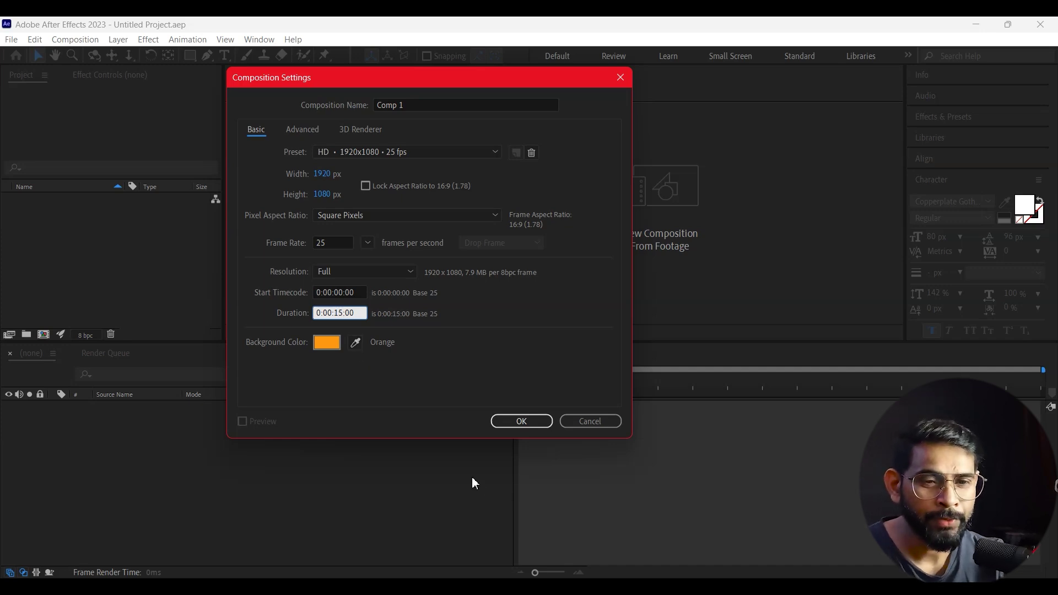
left_click(518, 422)
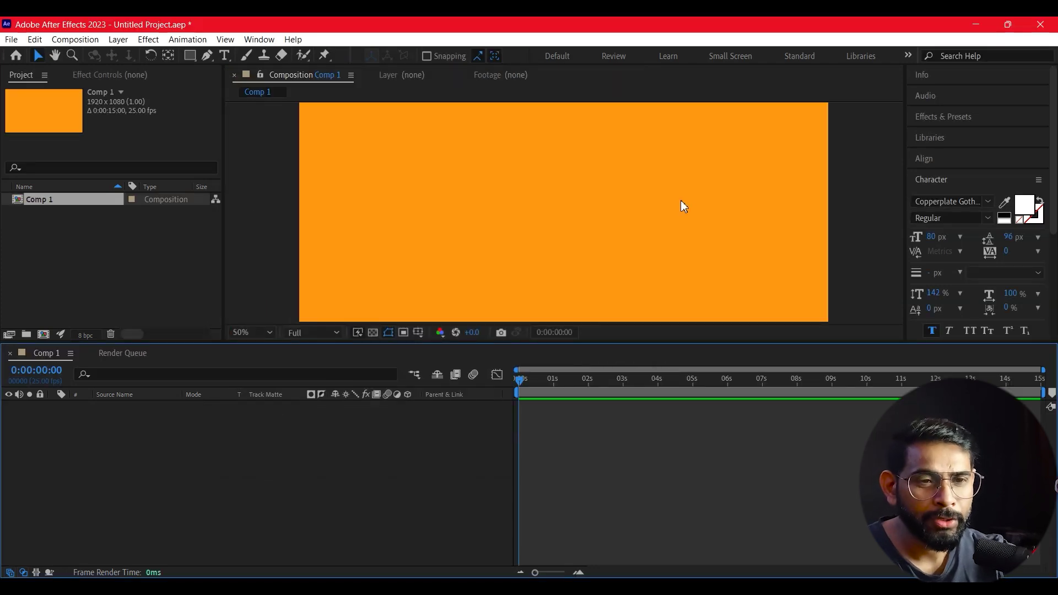
Step: Shrink the timeline area to enlarge the composition viewer and display the whole frame
scroll(689, 203, "down", 2)
scroll(720, 210, "up", 2)
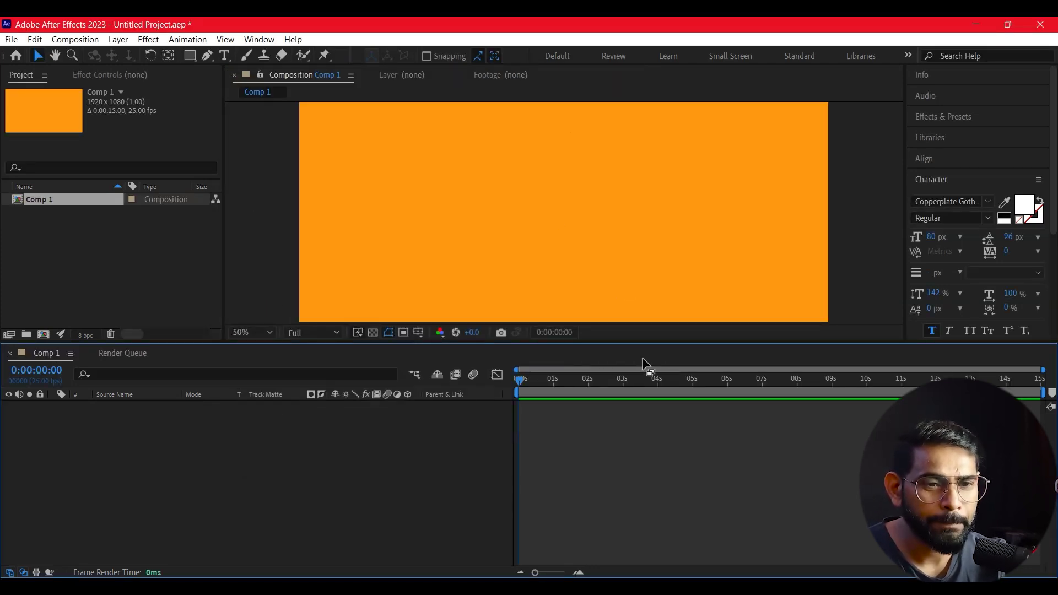
left_click_drag(641, 342, 640, 405)
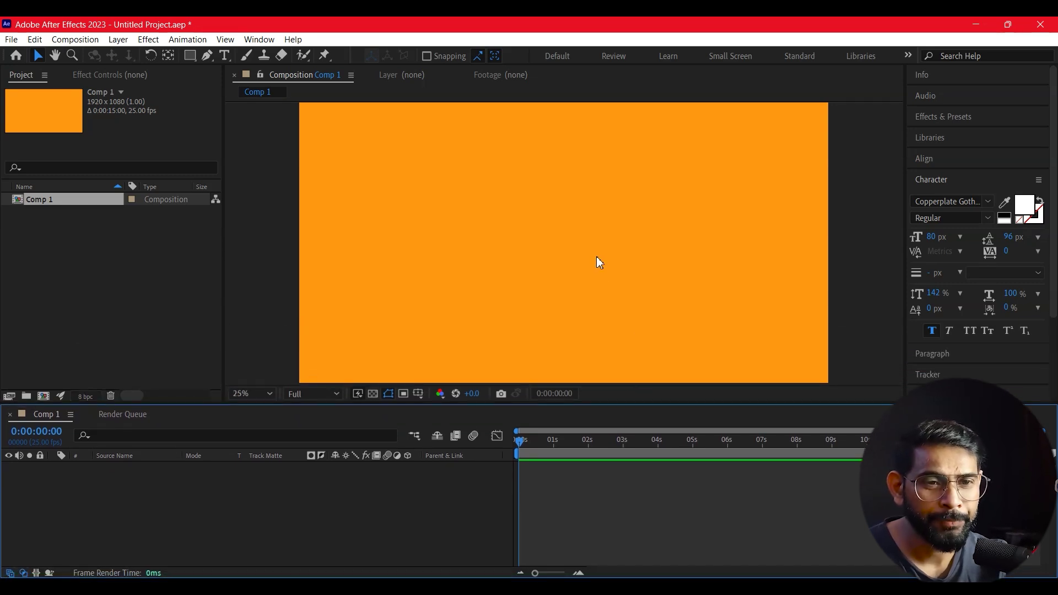
scroll(603, 256, "up", 2)
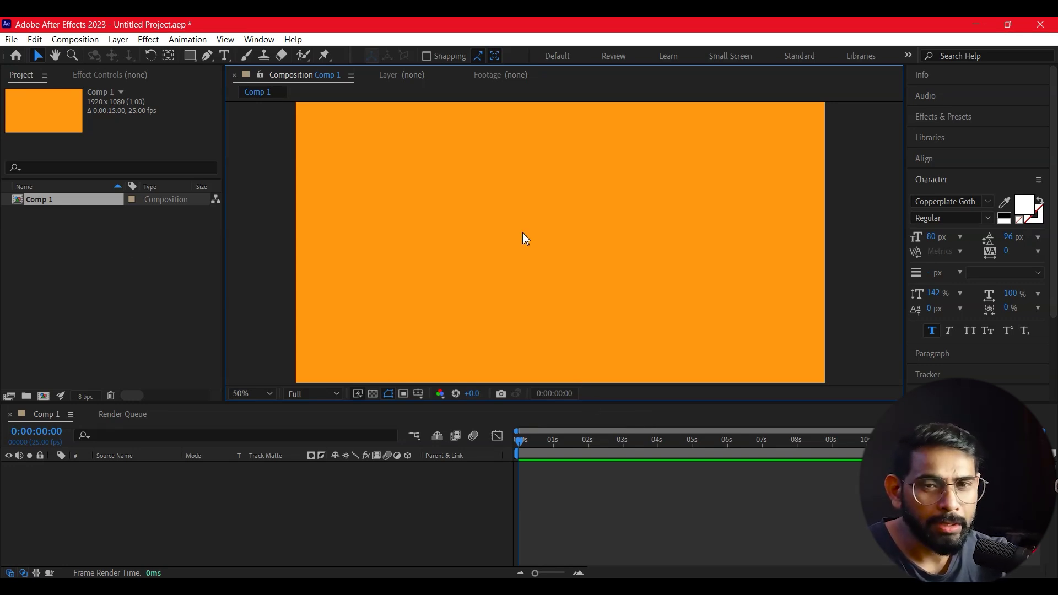
Step: Add the text "DreamCT TUTOR" at the middle of the frame and centre its anchor point
left_click(225, 55)
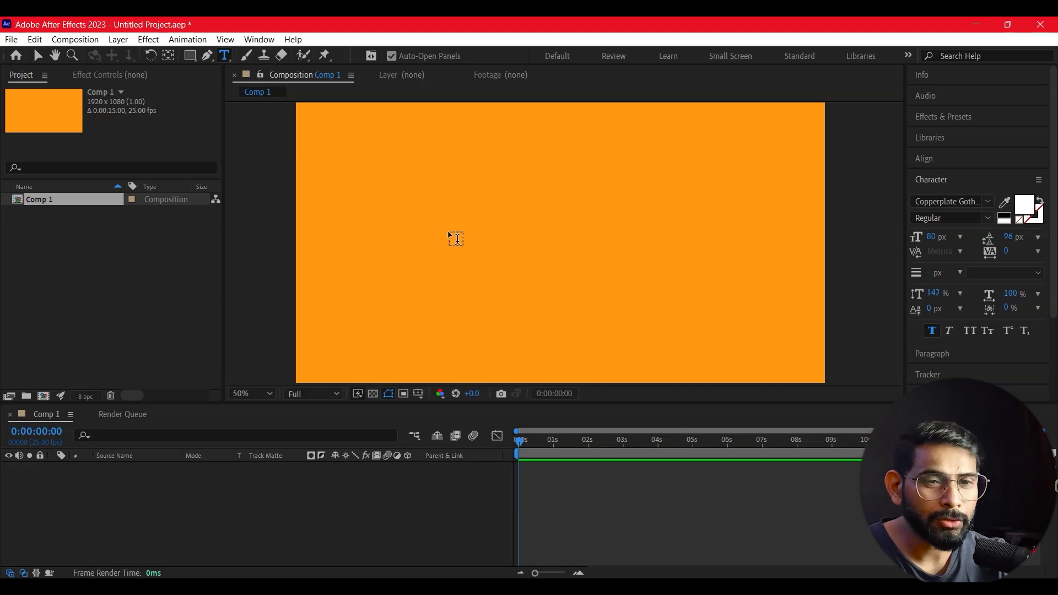
left_click(400, 249)
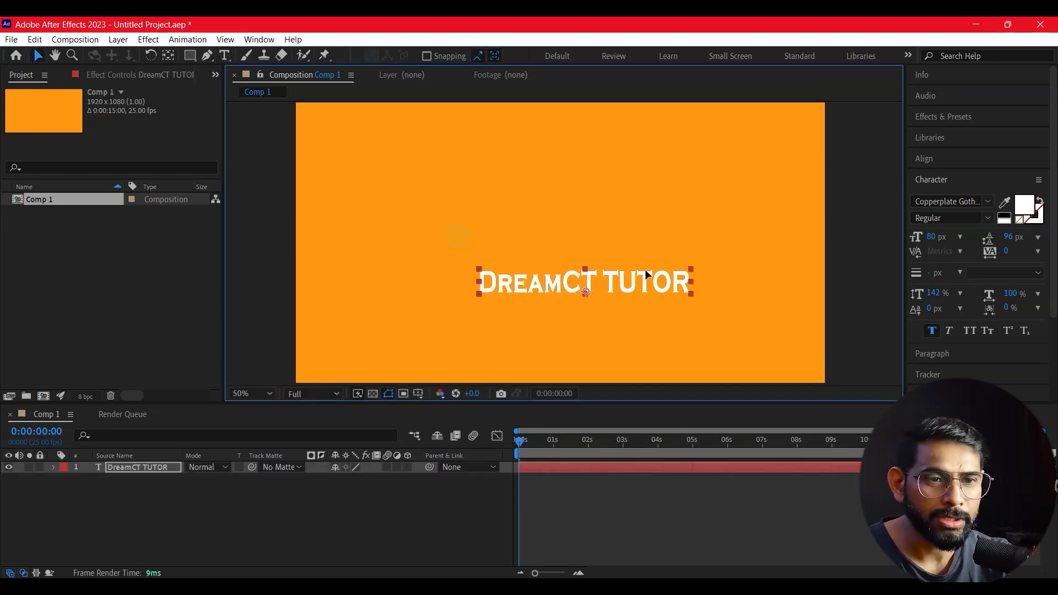
left_click_drag(645, 269, 615, 246)
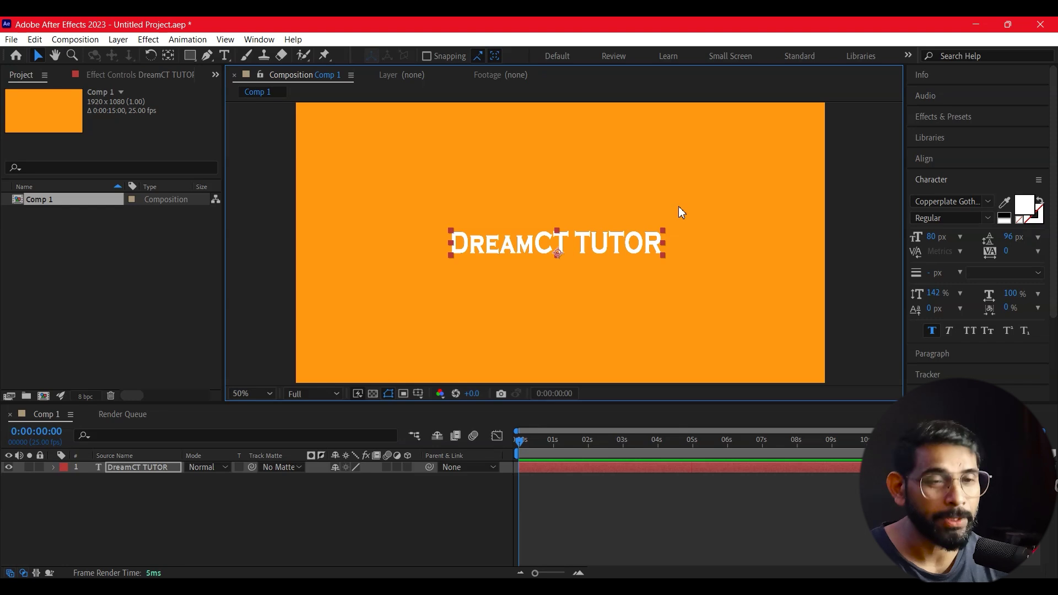
key("ctrl+alt+Home")
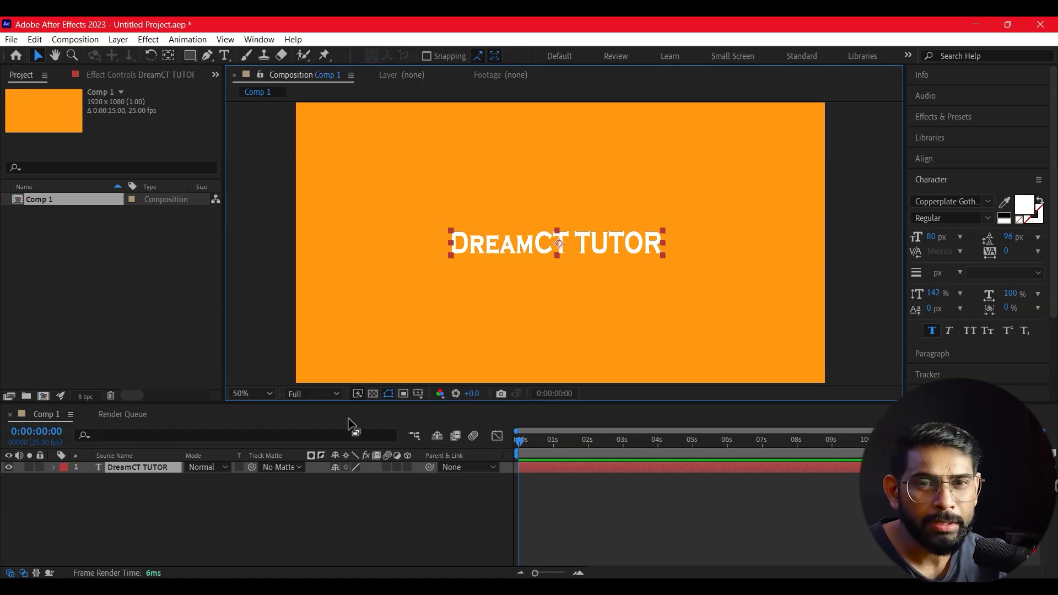
Step: Draw a rectangular mask on the text layer that encloses the whole "DreamCT TUTOR" text
left_click(192, 57)
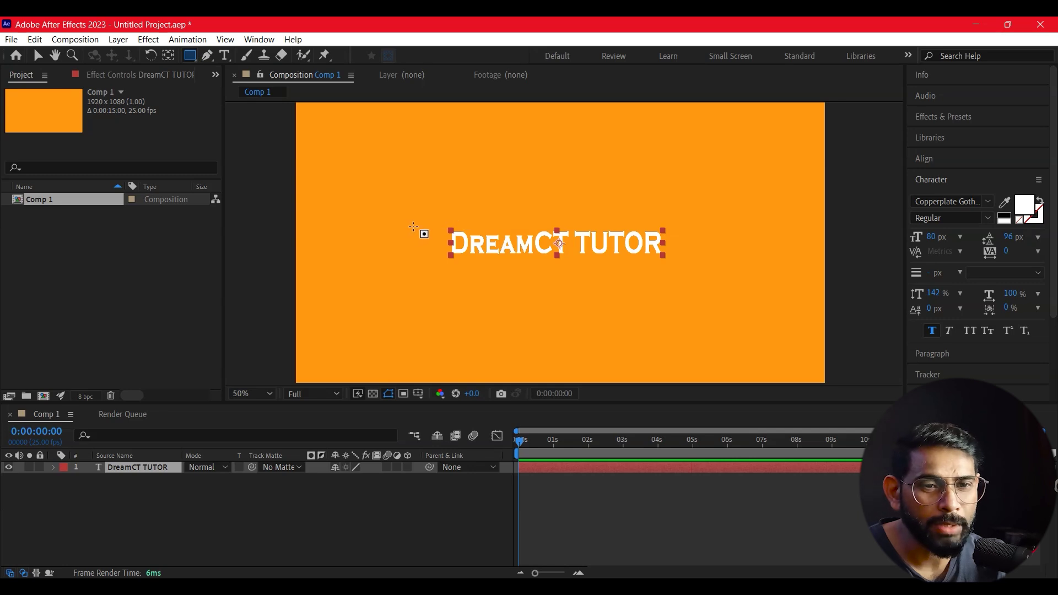
left_click_drag(439, 222, 685, 282)
key("v")
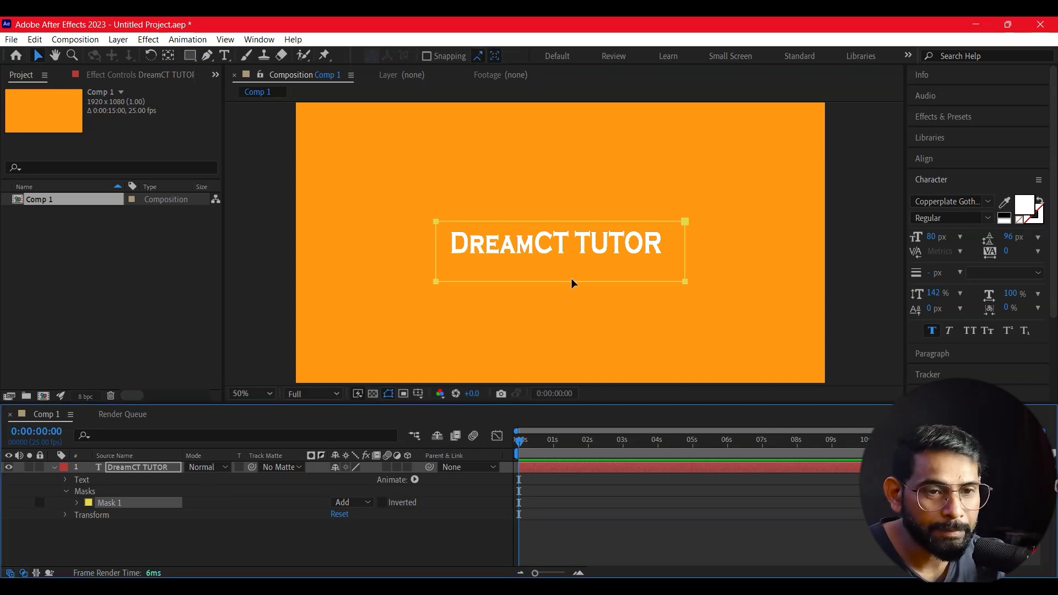
Step: Move the mask down so its upper edge cuts across the text, and set its feather to 33 pixels
left_click(77, 503)
left_click(113, 516)
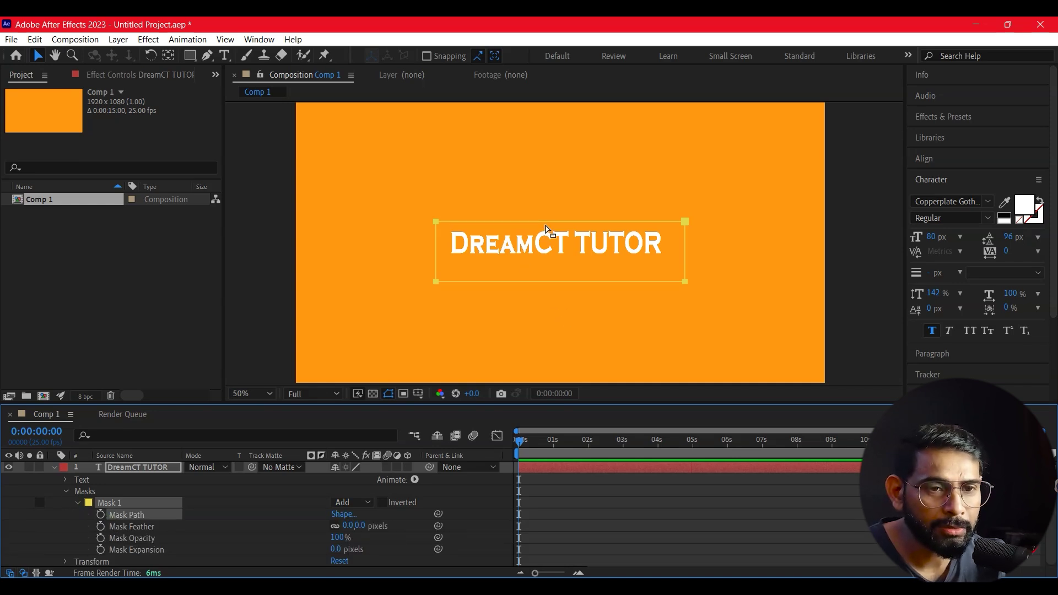
left_click_drag(545, 227, 543, 255)
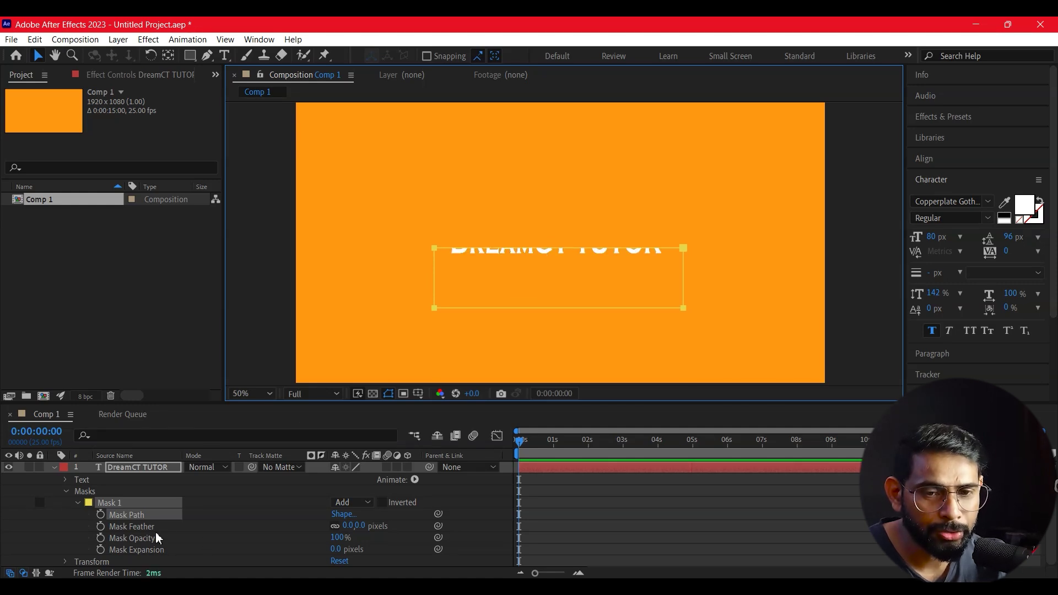
left_click_drag(338, 528, 356, 528)
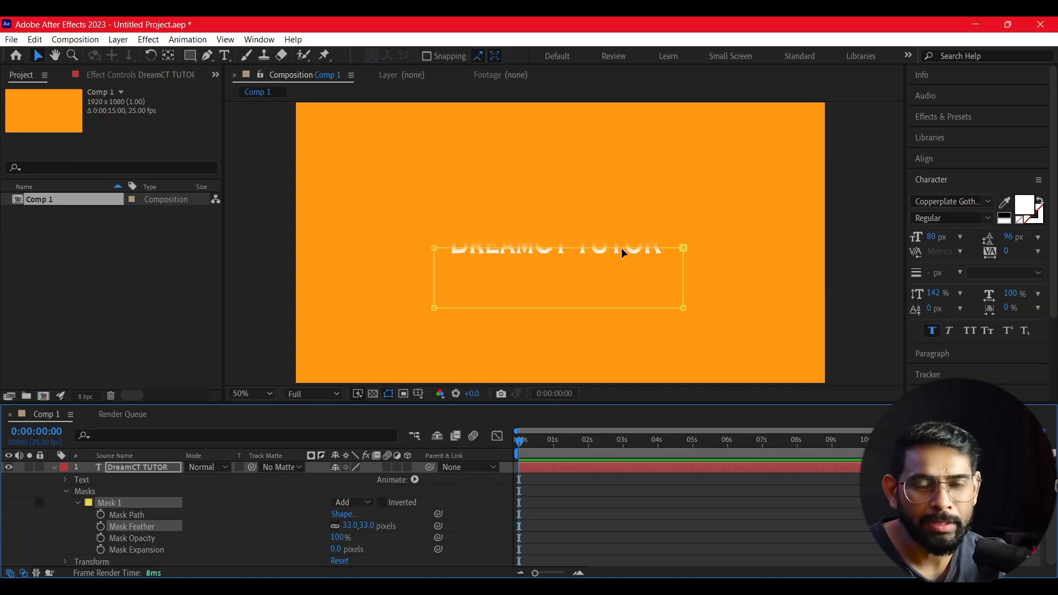
left_click_drag(564, 251, 566, 266)
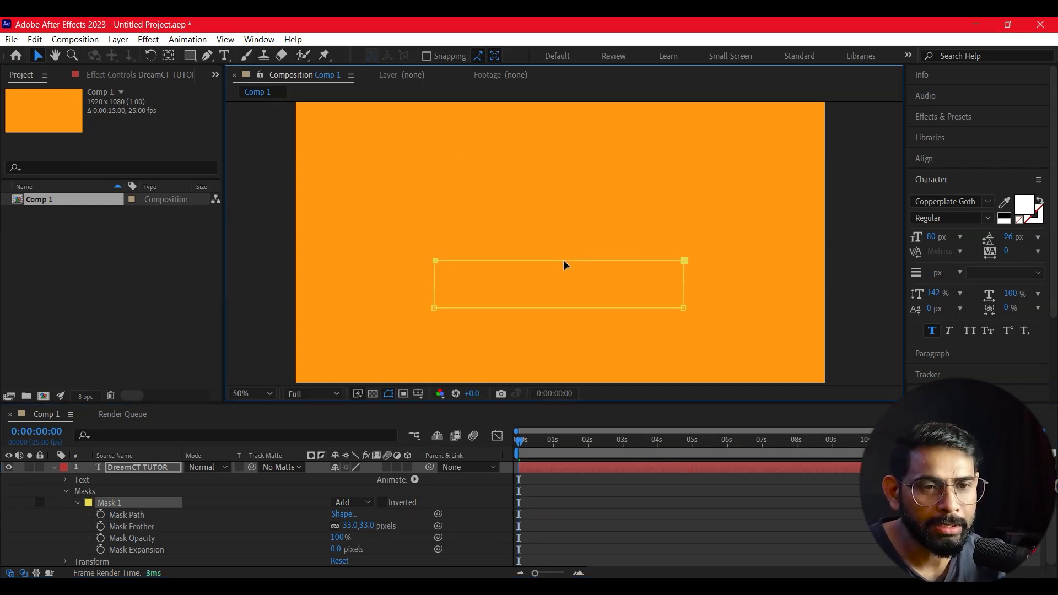
key("ctrl+z")
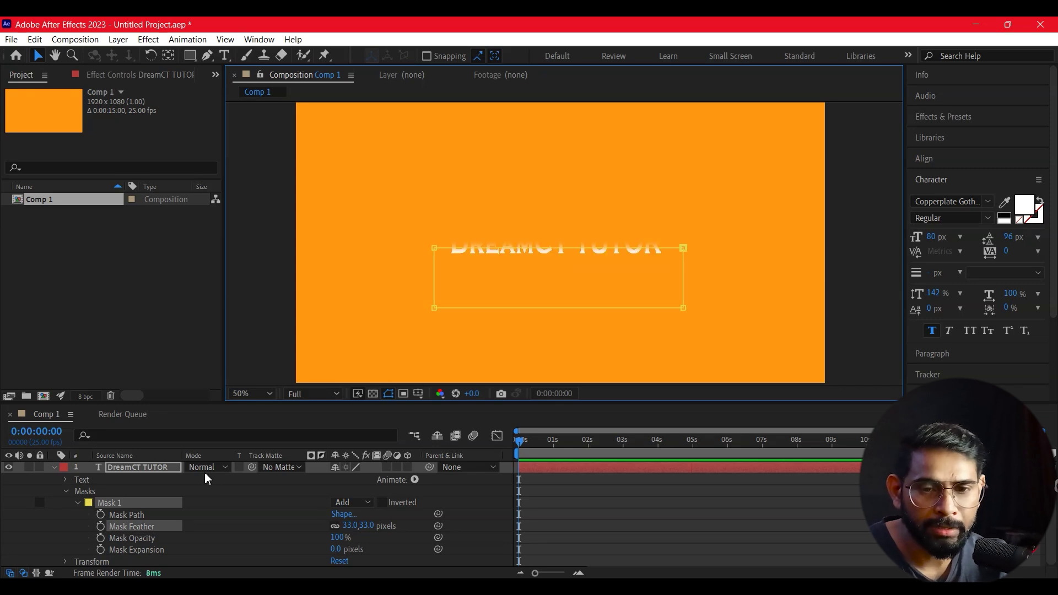
mouse_move(564, 252)
left_mouse_down()
mouse_move(564, 263)
mouse_move(560, 237)
mouse_move(557, 252)
left_mouse_up()
Step: Move the whole mask below the text to hide it and enable Mask Path keyframing at 0:00:00:00
left_click(118, 515)
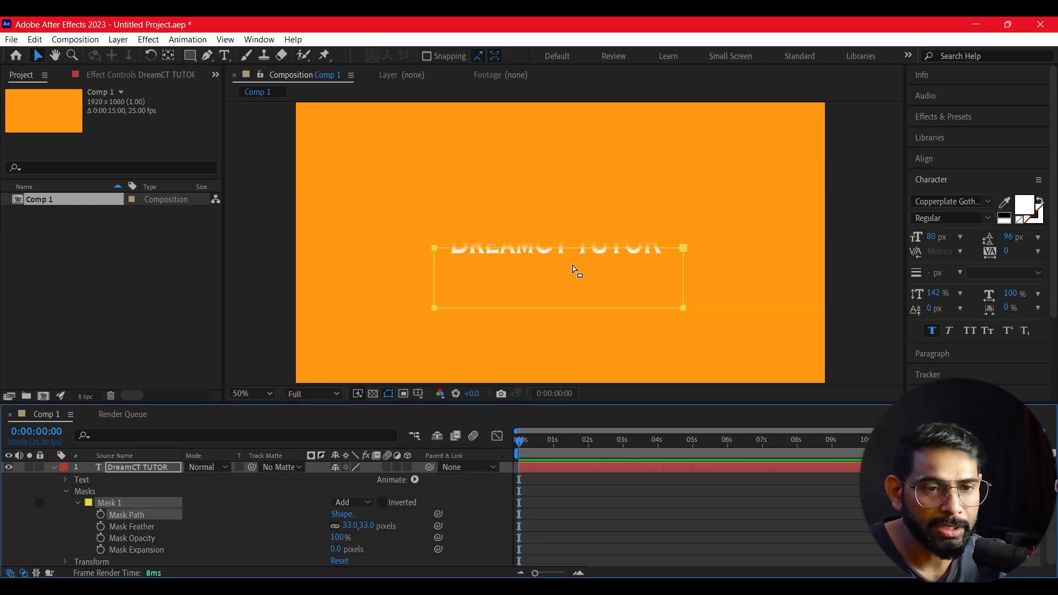
left_click_drag(562, 241, 559, 278)
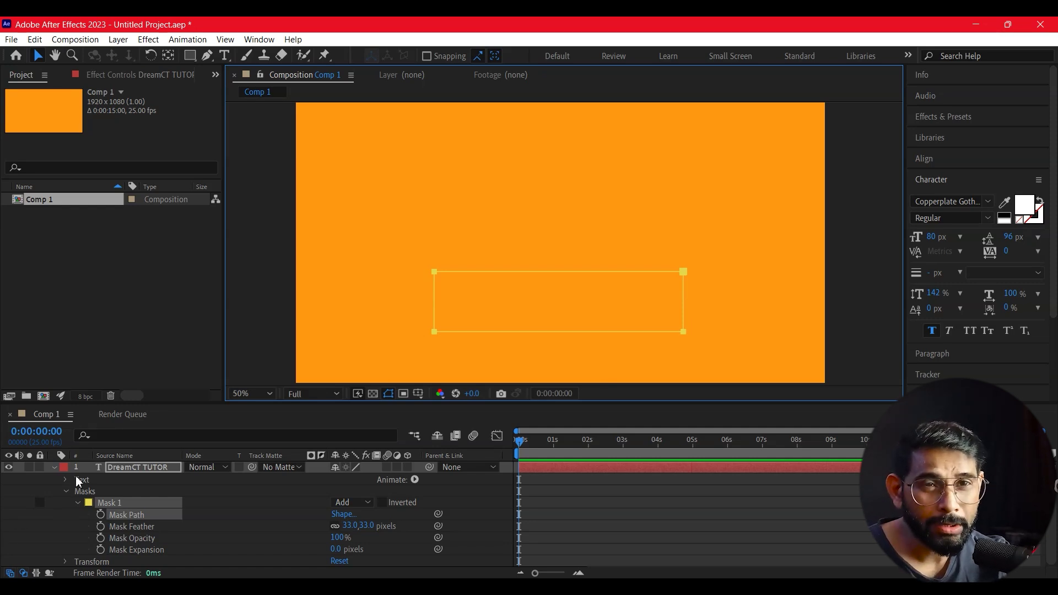
left_click(101, 515)
Step: Raise the mask to enclose the text at 0:00:00:17 and preview the reveal from the start
left_click_drag(533, 449, 543, 449)
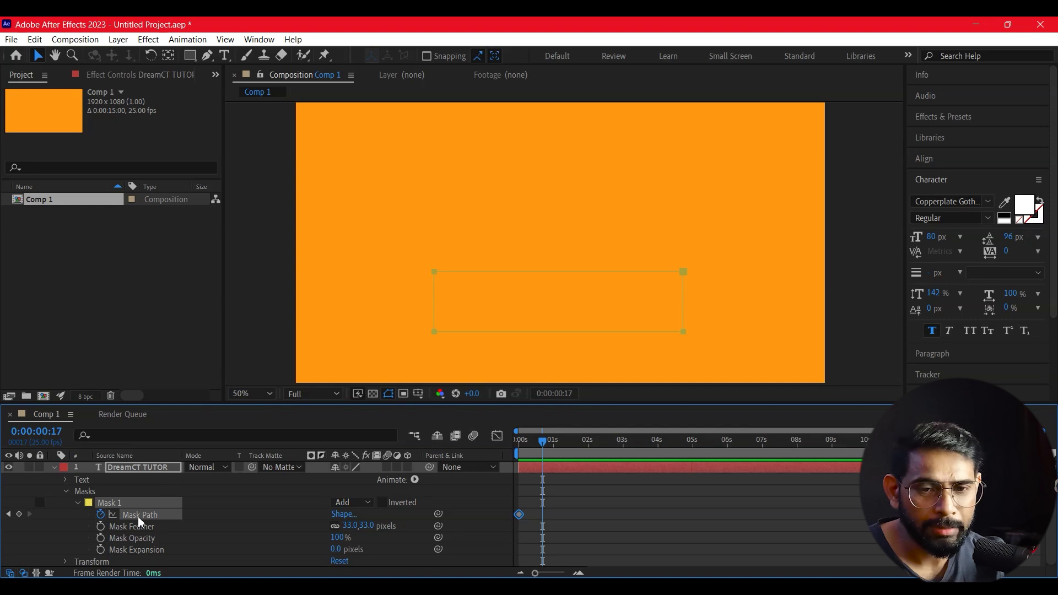
left_click_drag(547, 270, 550, 210)
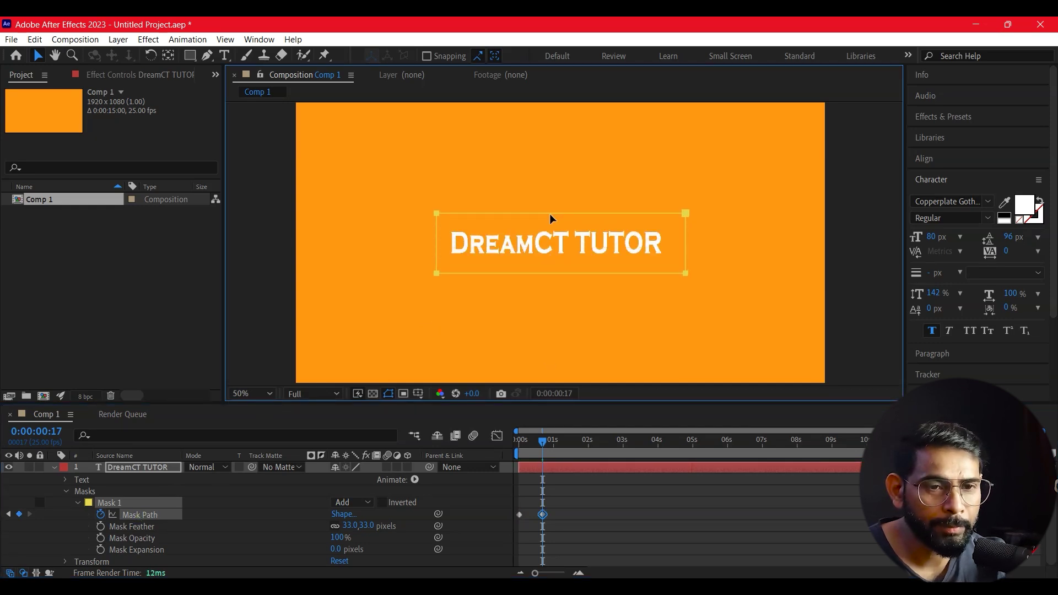
left_click_drag(543, 441, 520, 441)
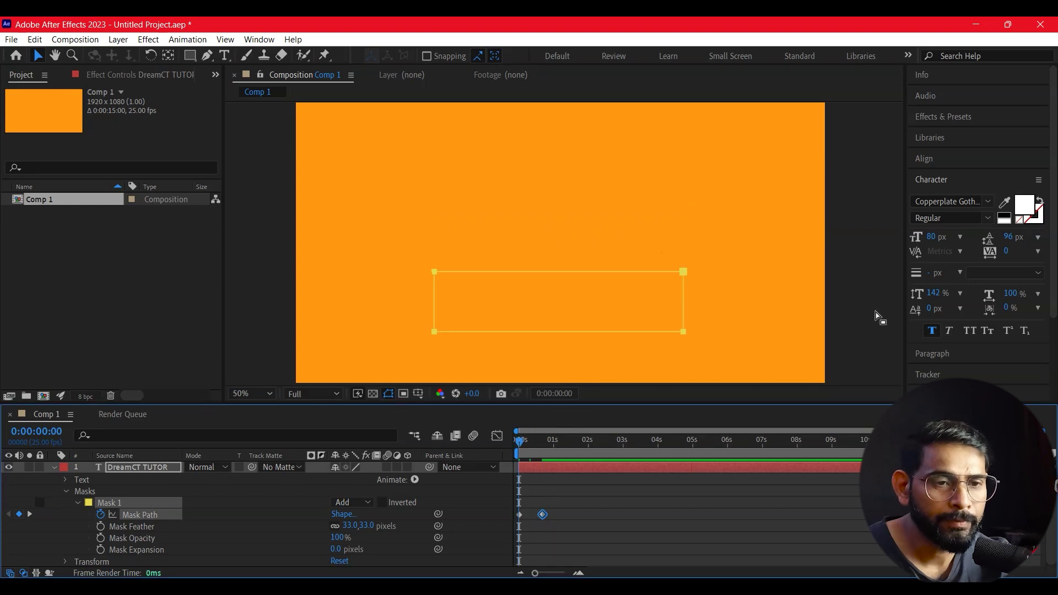
left_click(794, 276)
key("space")
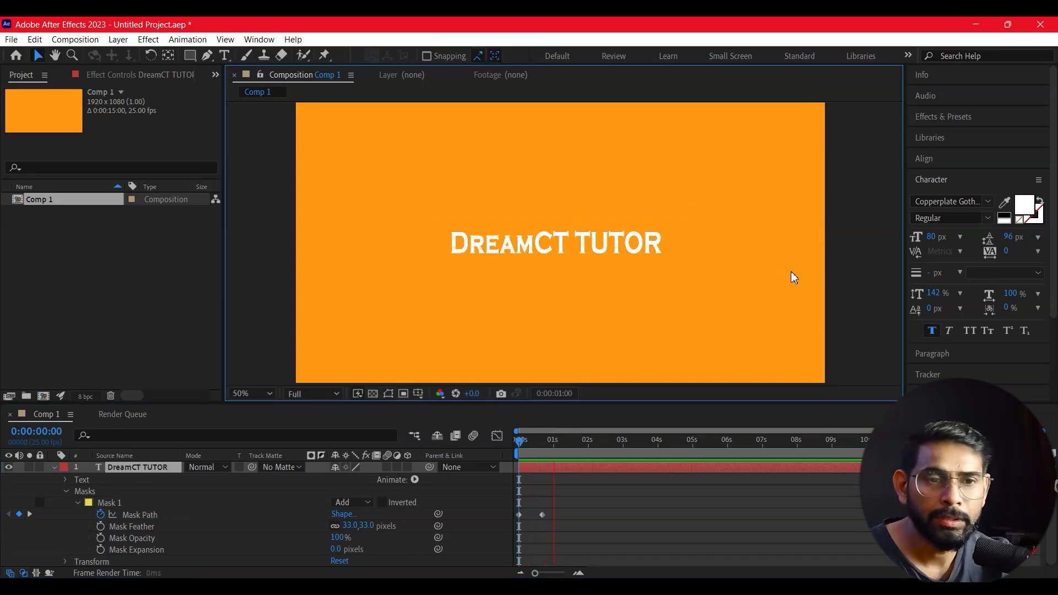
key("space")
left_click_drag(554, 444, 570, 465)
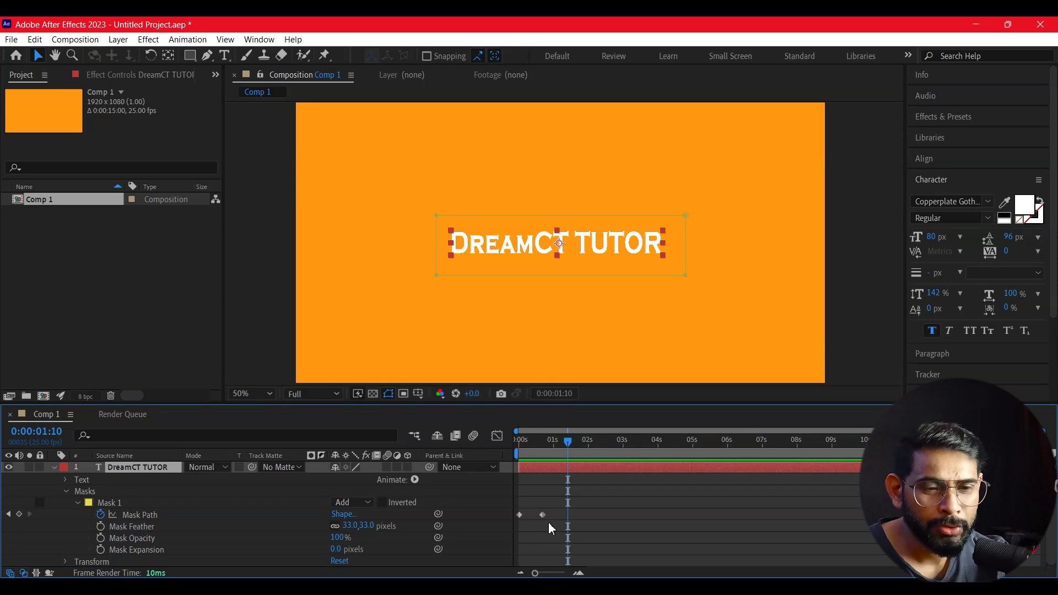
left_click(20, 514)
mouse_move(568, 446)
left_mouse_down()
mouse_move(526, 452)
mouse_move(562, 453)
mouse_move(529, 462)
mouse_move(563, 466)
left_mouse_up()
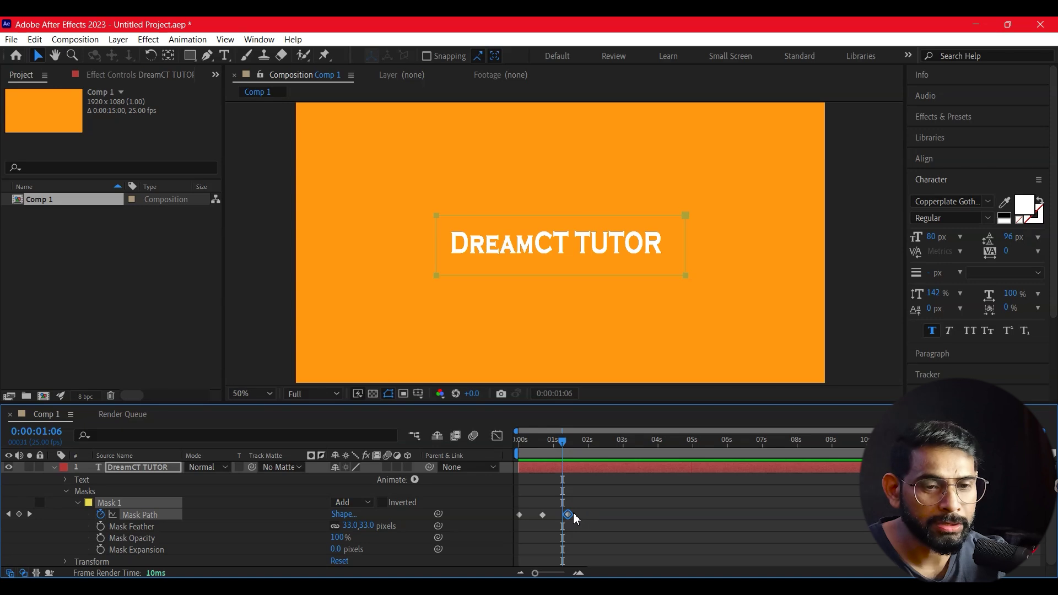
left_click(627, 509)
left_click(569, 516)
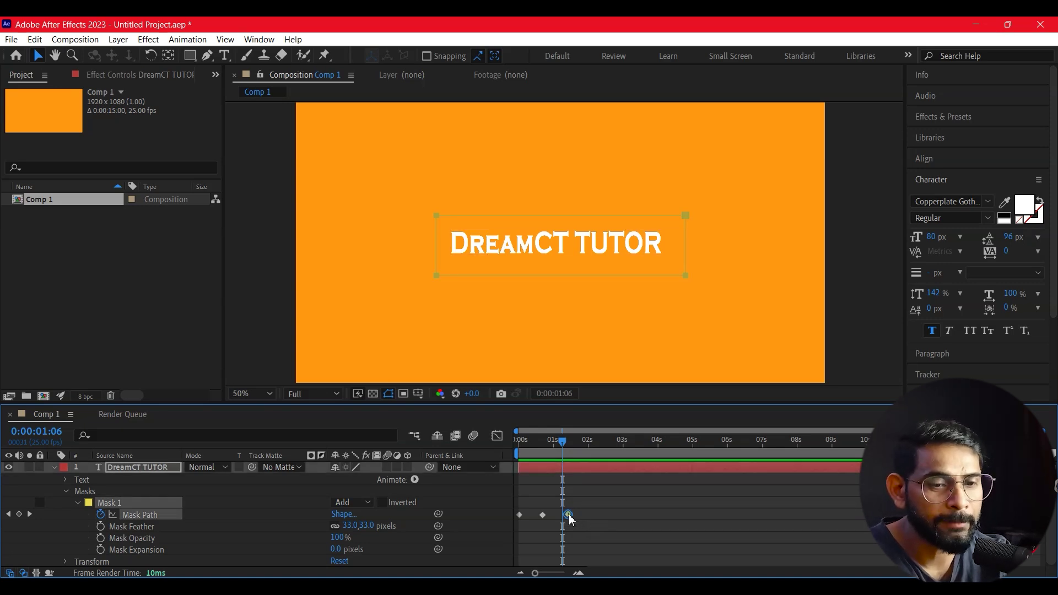
left_click_drag(568, 516, 543, 515)
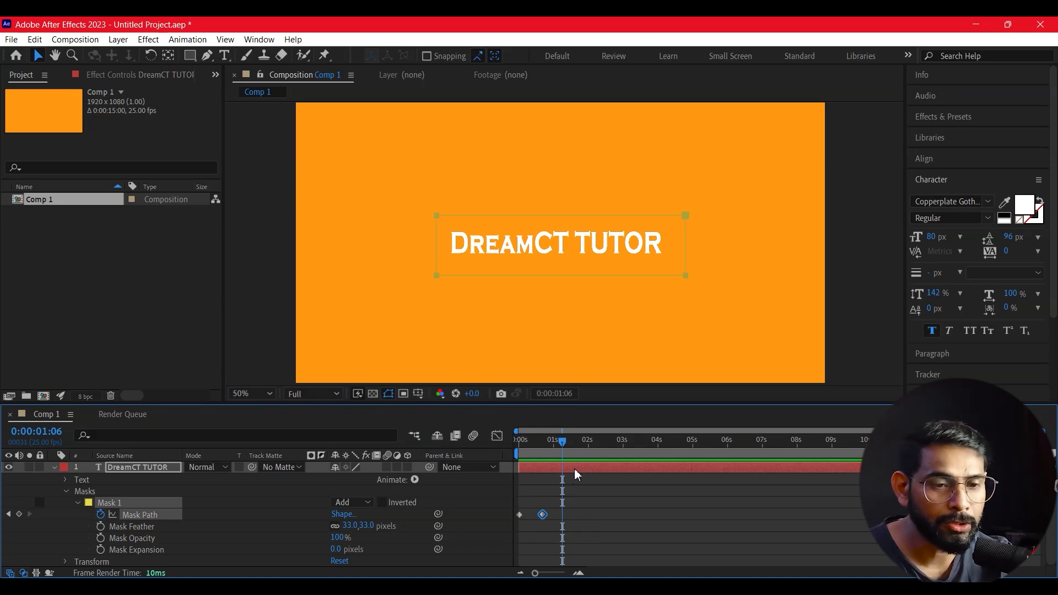
Step: Add a Mask Path keyframe at about 1.5 seconds that holds the mask around the text
left_click(570, 444)
key("alt+shift+m")
left_click_drag(573, 444, 574, 471)
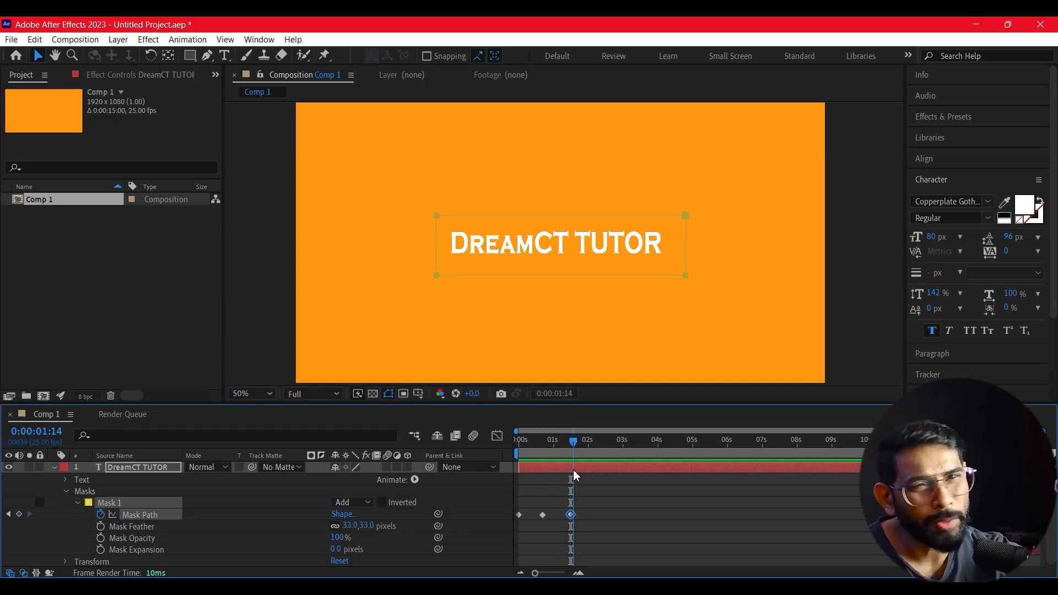
Step: Move the mask above the text at 0:00:02:03 to hide it, and return the playhead to the start
left_click_drag(575, 475, 594, 475)
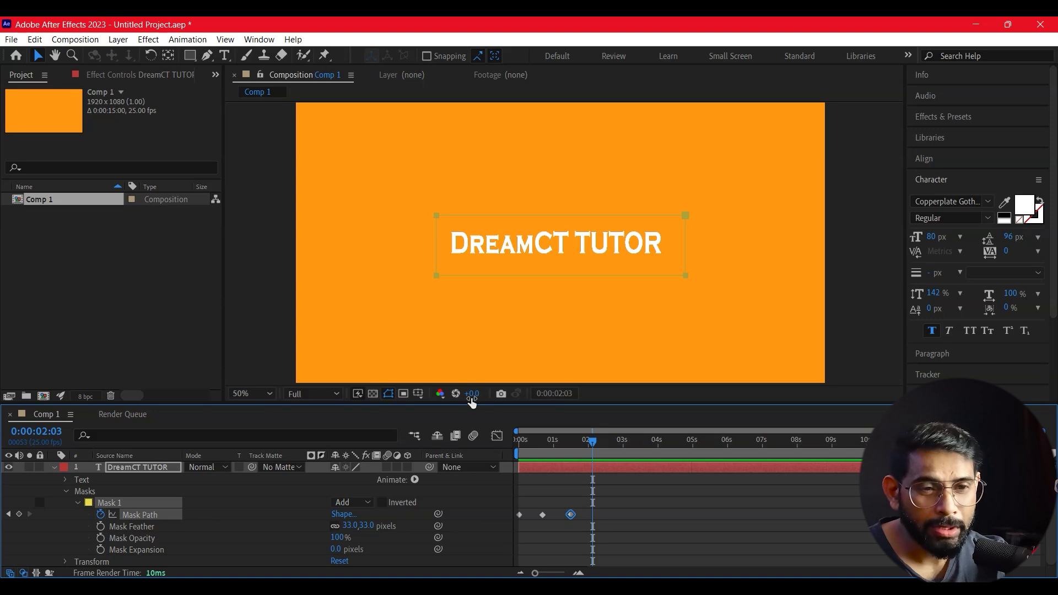
left_click(520, 214)
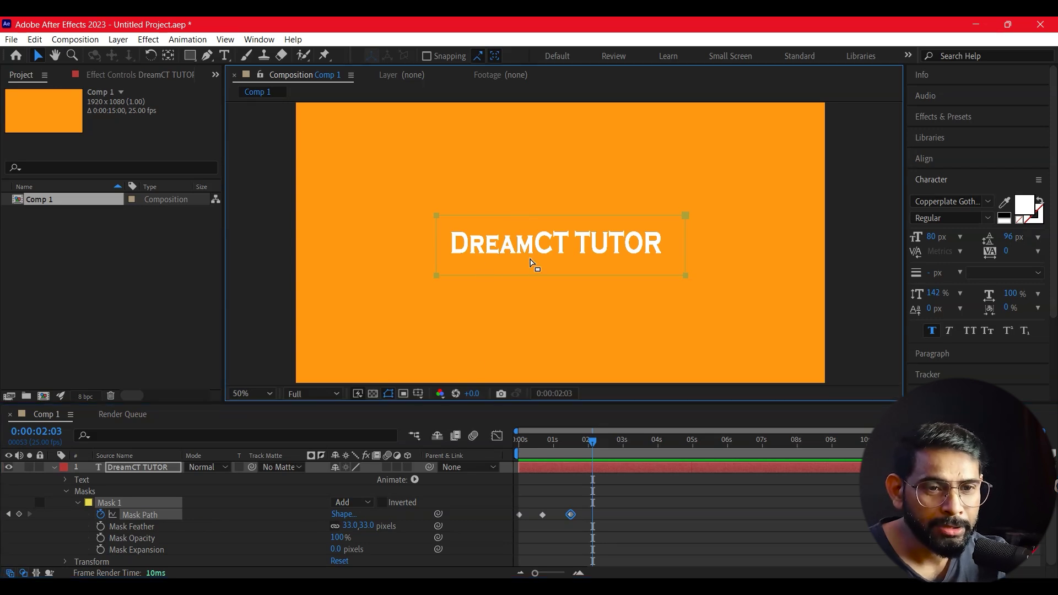
left_click(143, 518)
left_click(547, 273)
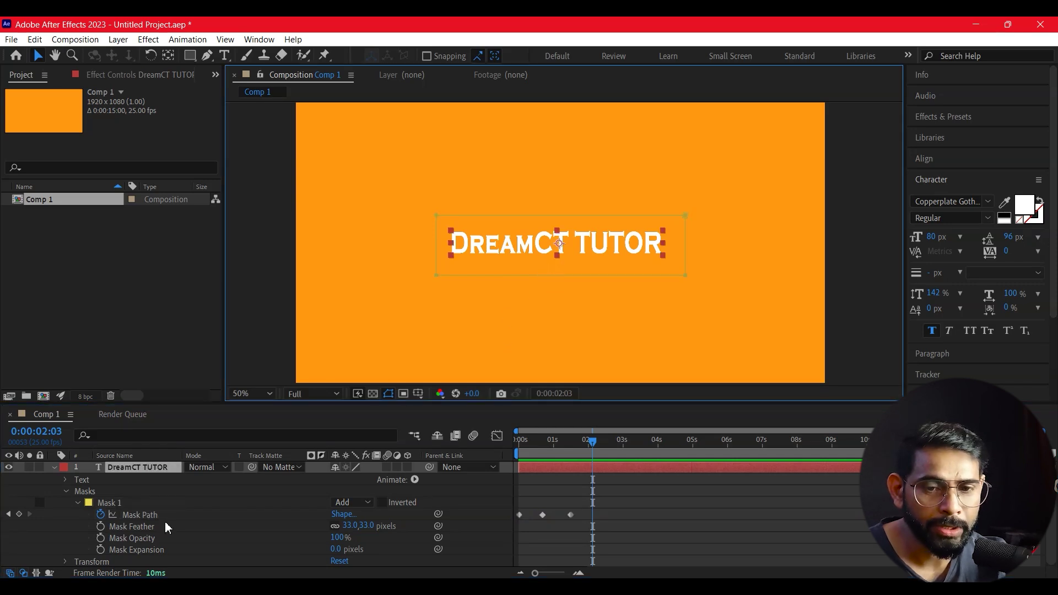
left_click(144, 515)
left_click_drag(554, 274, 551, 216)
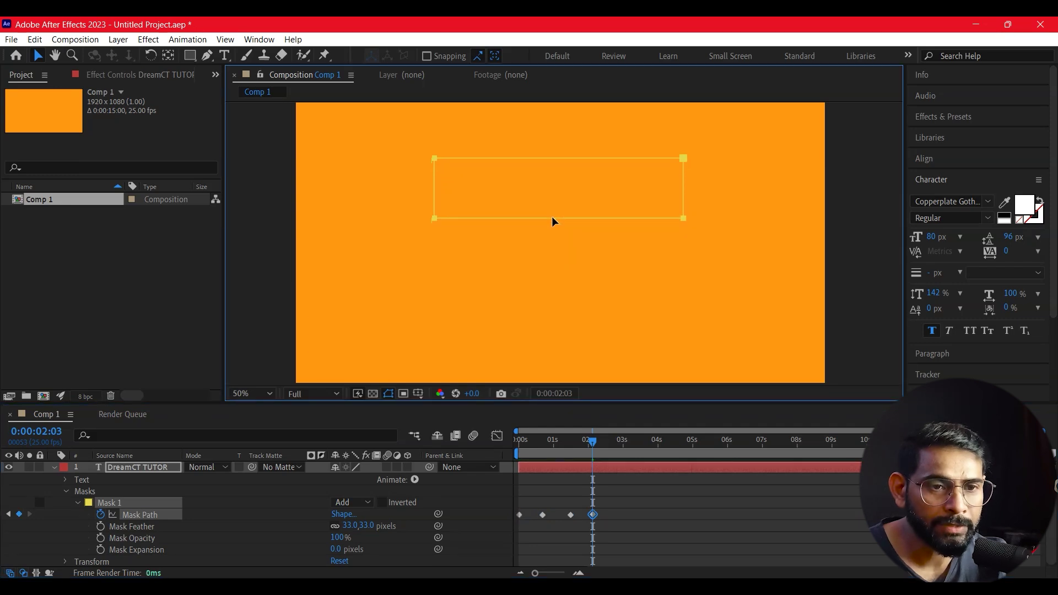
left_click_drag(597, 451, 478, 460)
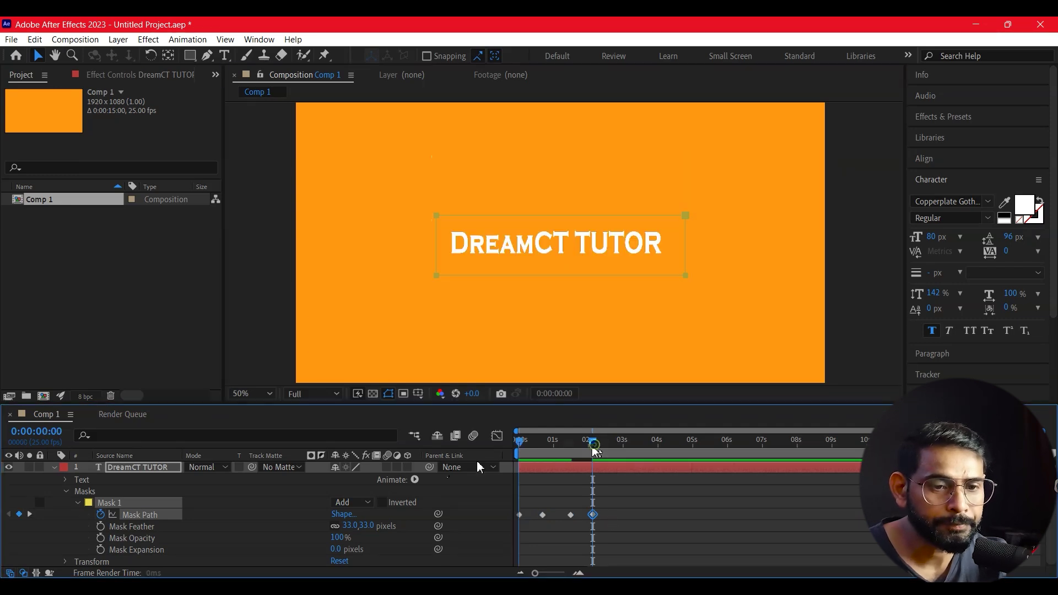
Step: Preview the mask reveal-and-hide animation on the text from the start
left_click(720, 334)
key("space")
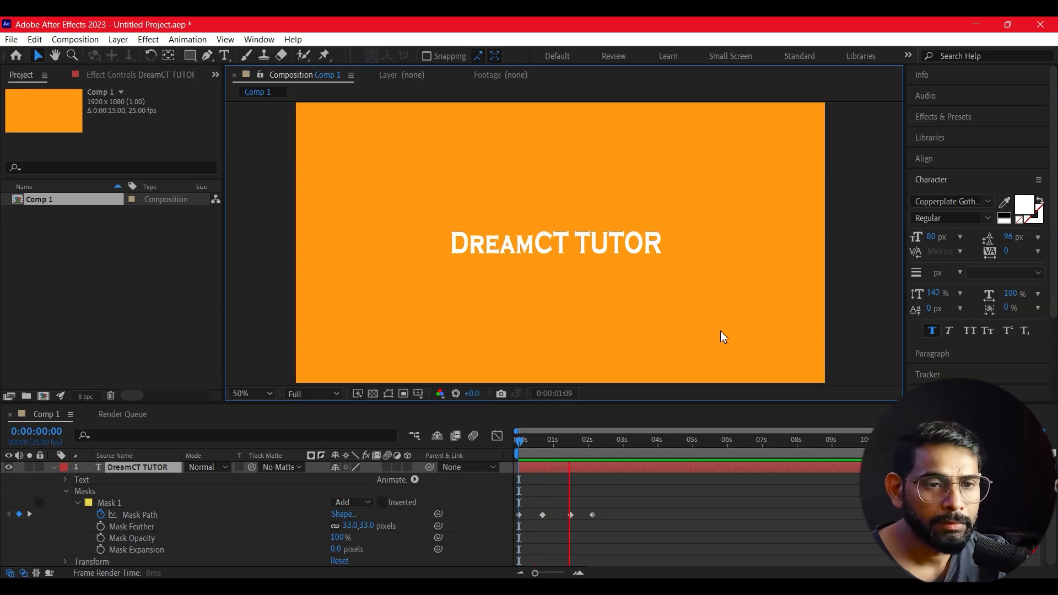
key("space")
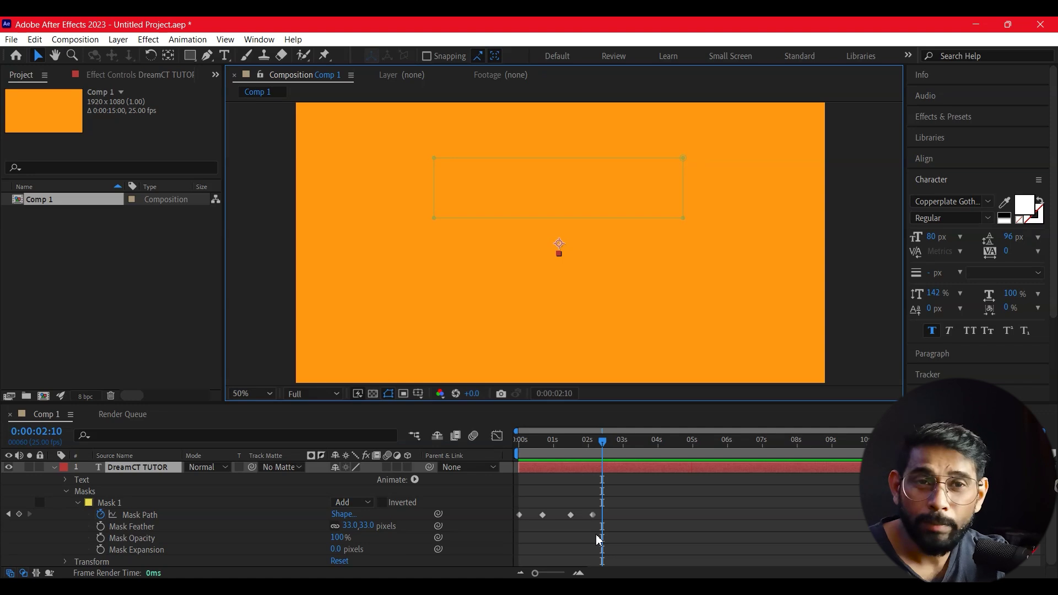
Step: Apply Easy Ease to all four Mask Path keyframes
left_click_drag(631, 498, 508, 533)
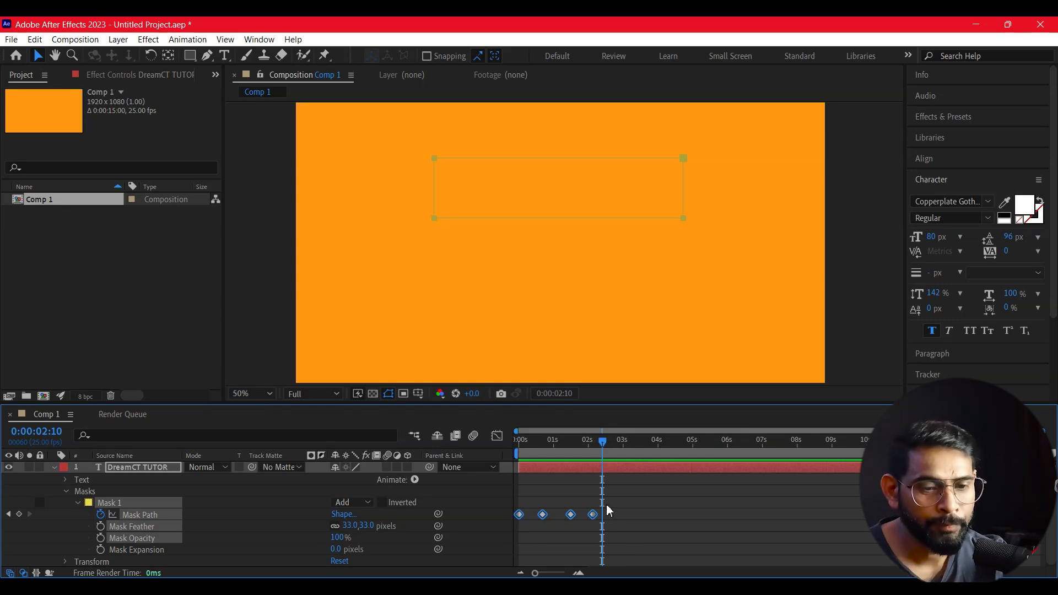
left_click(638, 531)
left_click_drag(613, 499, 498, 542)
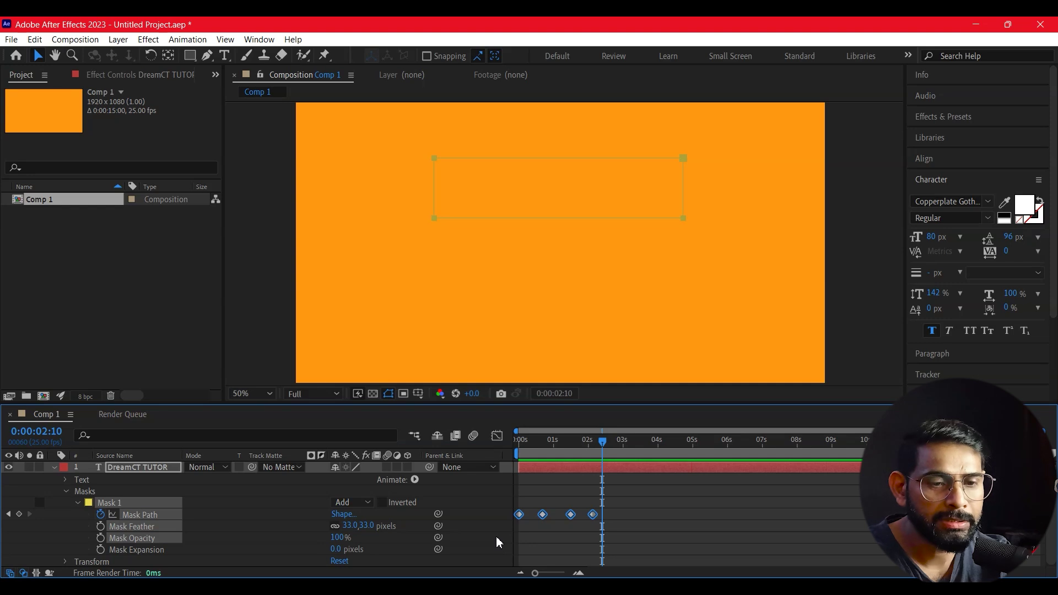
right_click(593, 520)
mouse_move(612, 505)
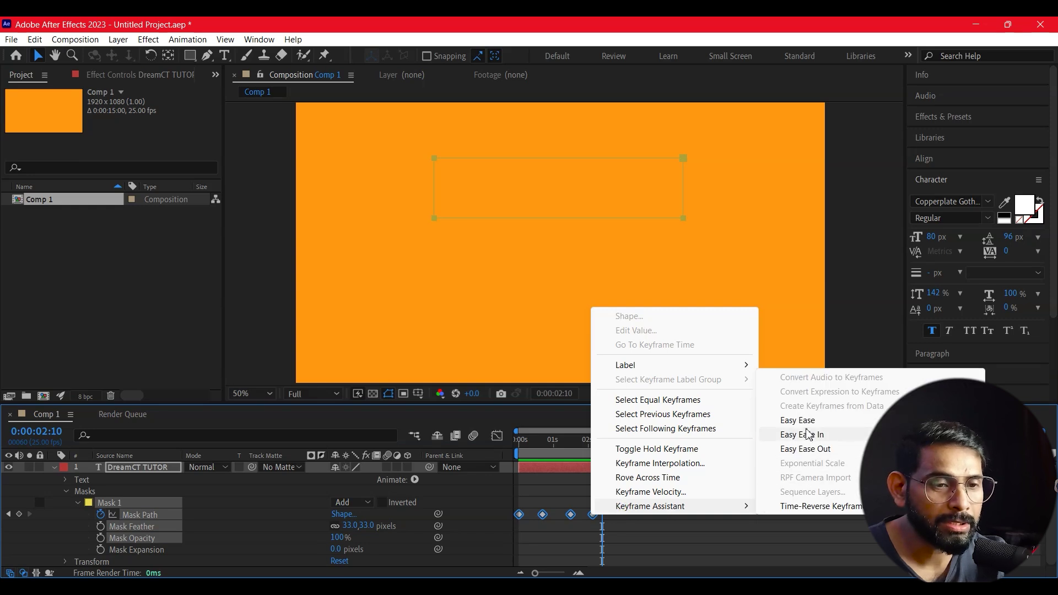
left_click(807, 435)
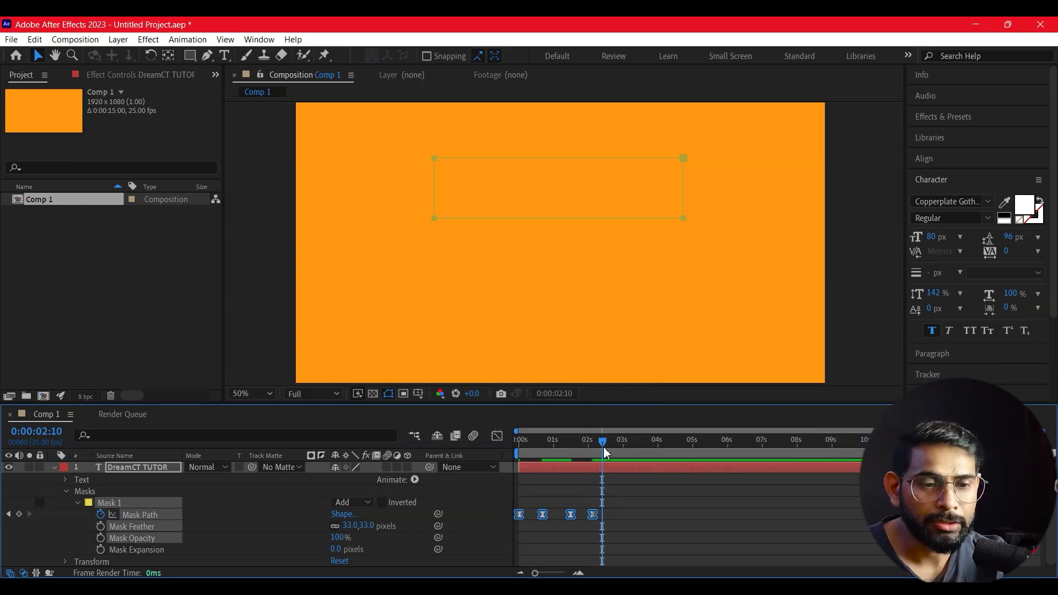
Step: Return to the first frame and play back the eased mask animation
key("Home")
left_click(690, 547)
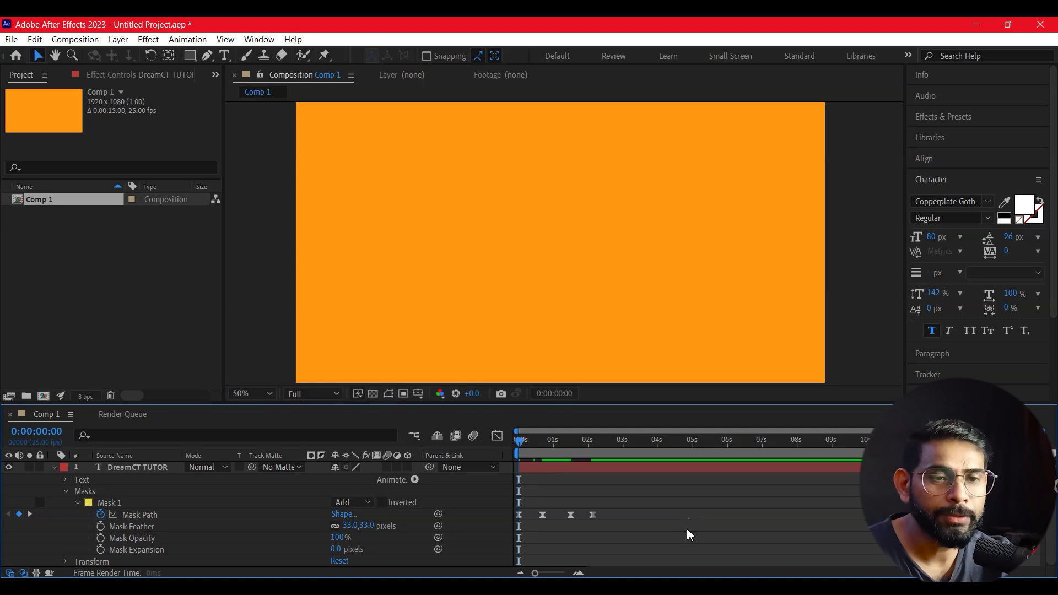
key("space")
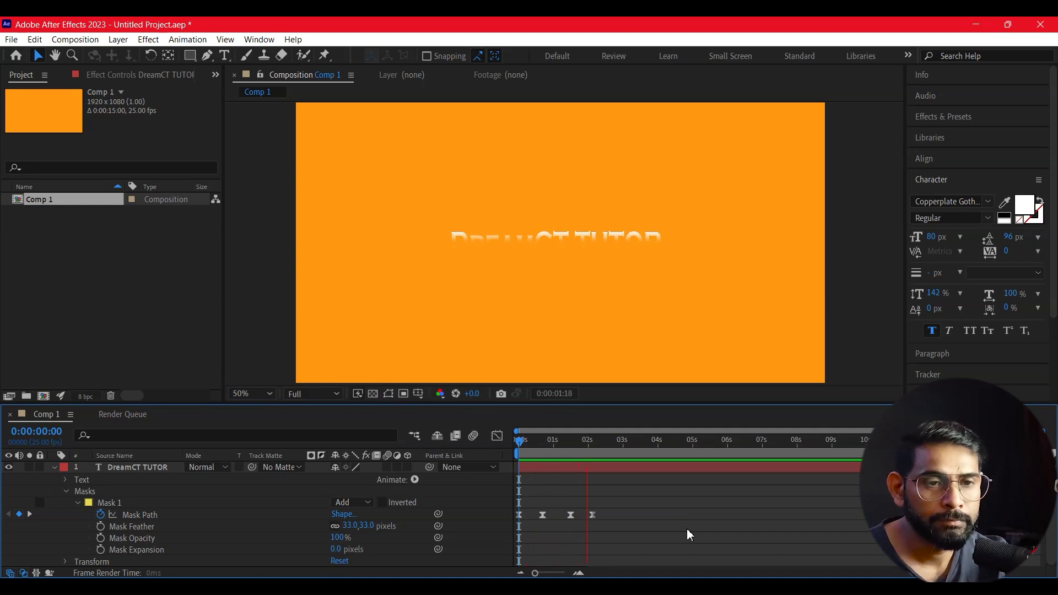
key("space")
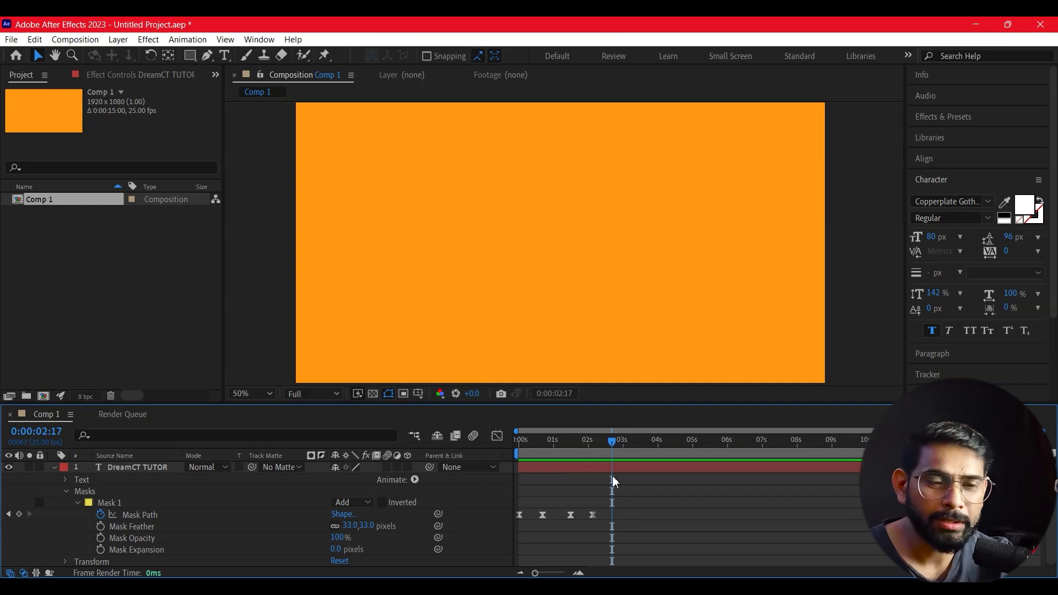
Step: Undo the easing and all Mask Path keyframe edits back to the unanimated mask
left_click_drag(626, 497, 521, 539)
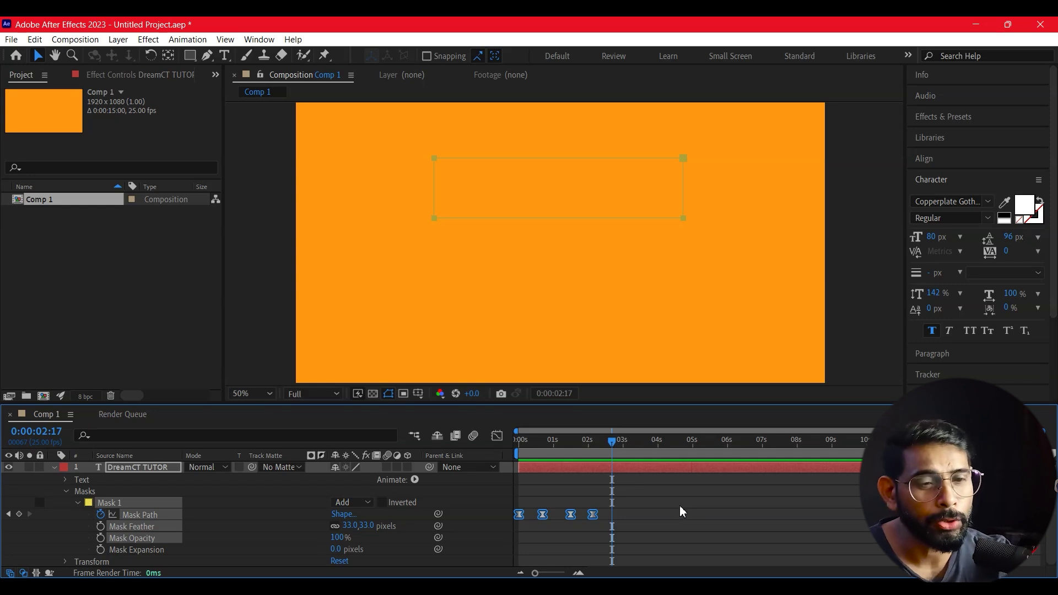
left_click_drag(521, 463, 515, 485)
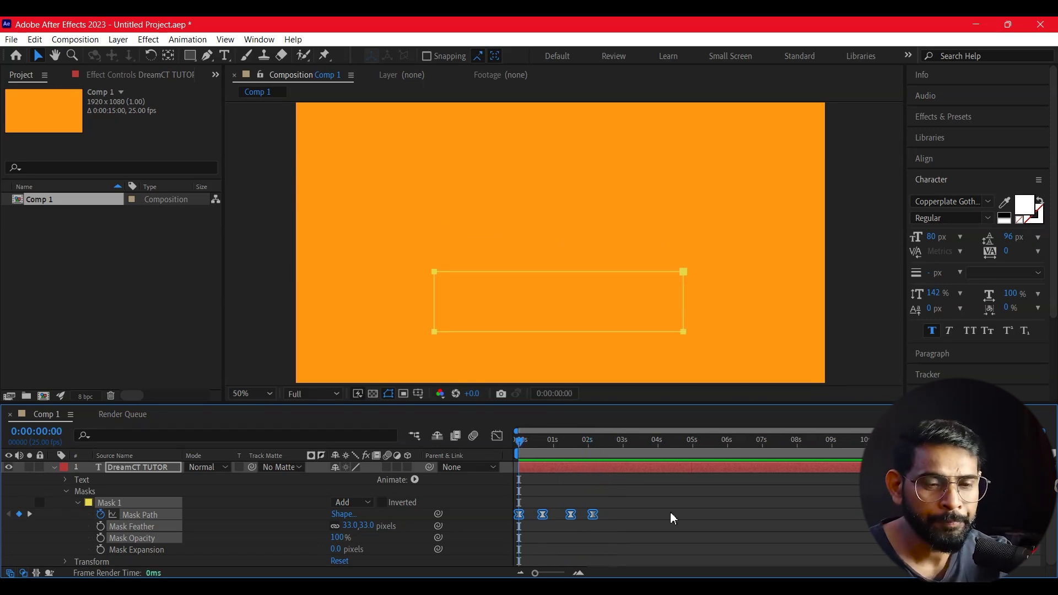
key("ctrl+z")
key("ctrl+z")
key("ctrl+z")
key("ctrl+z")
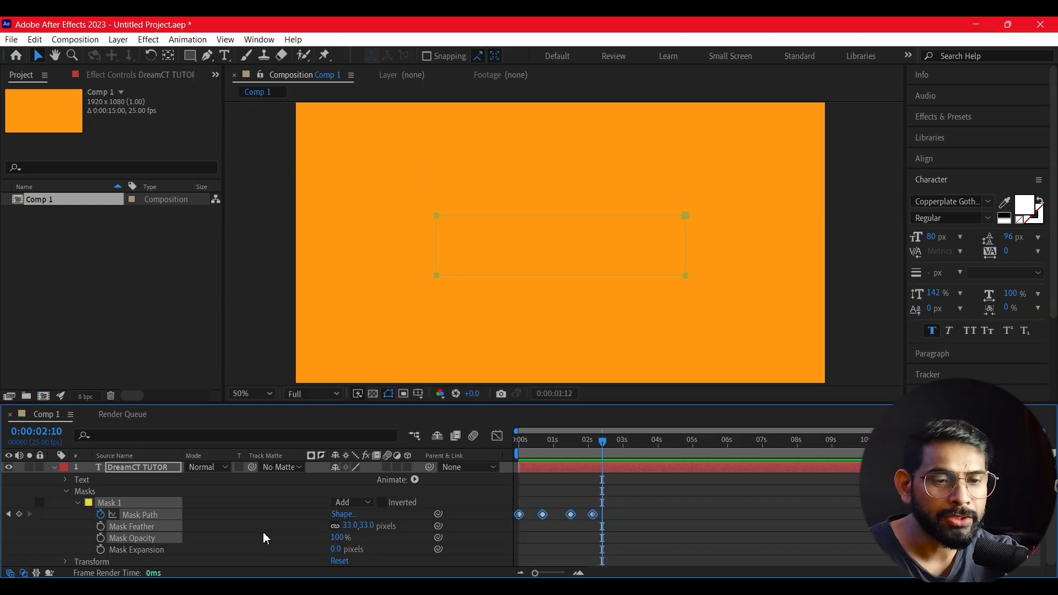
key("ctrl+z")
key("ctrl+z")
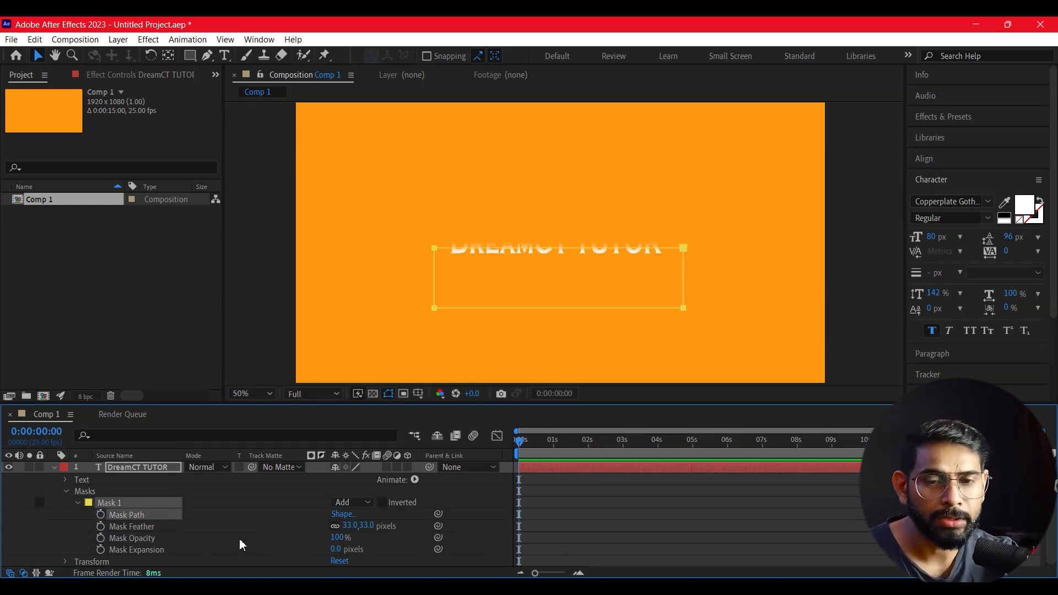
Step: Delete the text layer's masks and undo back to the text's original baseline anchor point
left_click(85, 492)
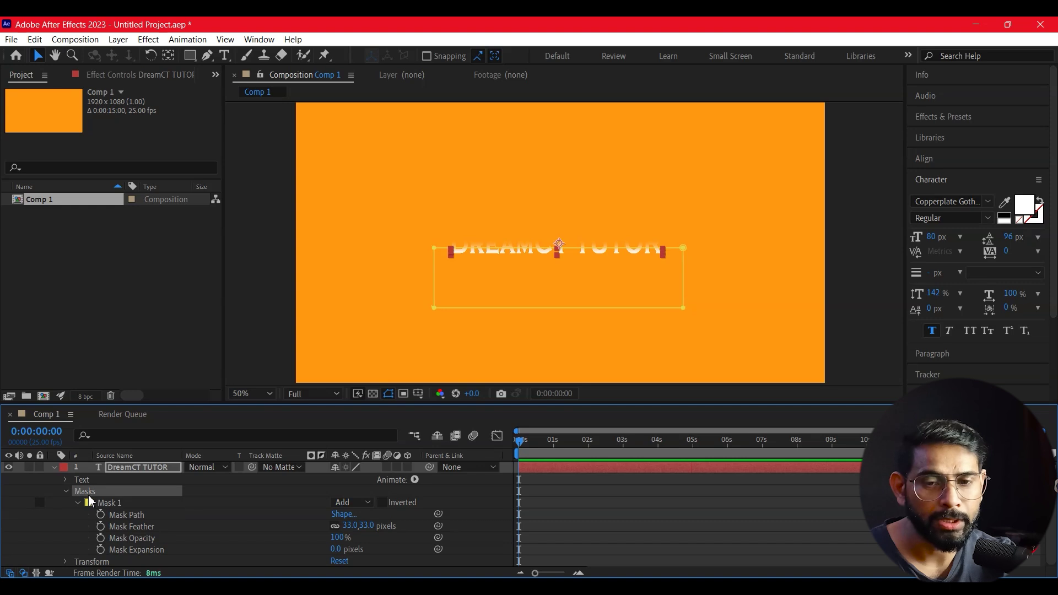
key("Delete")
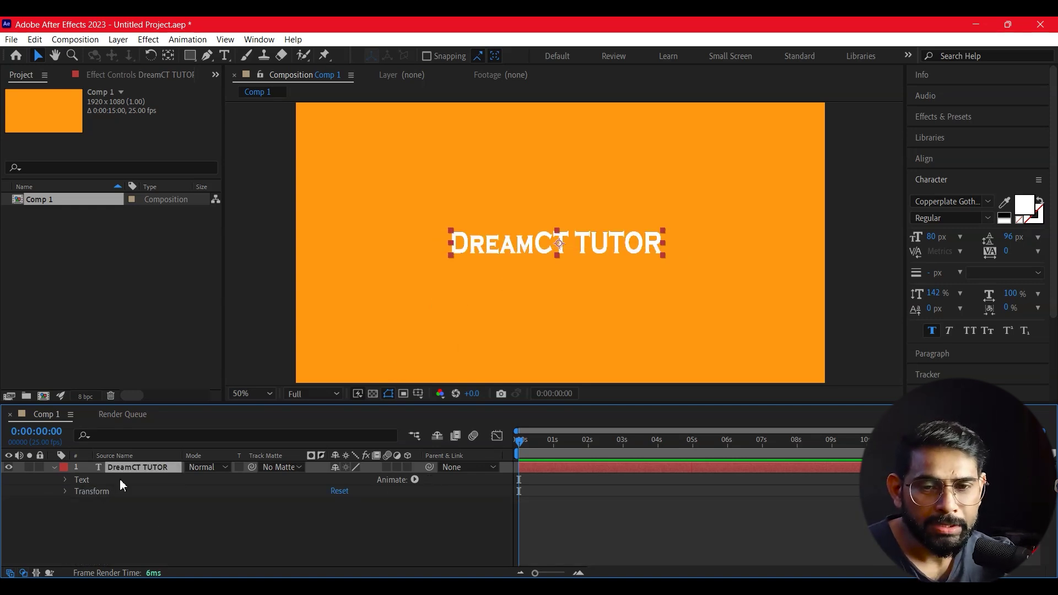
left_click(54, 467)
key("ctrl+z")
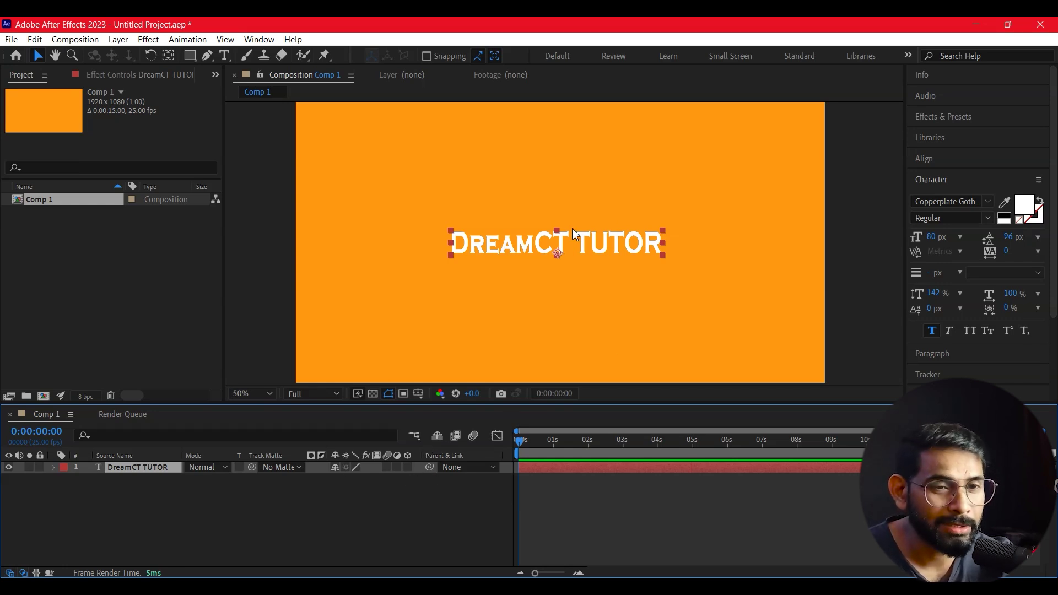
Step: Add a new mask fitted to the bounds of the DreamCT TUTOR text layer
left_click(126, 478)
right_click(127, 469)
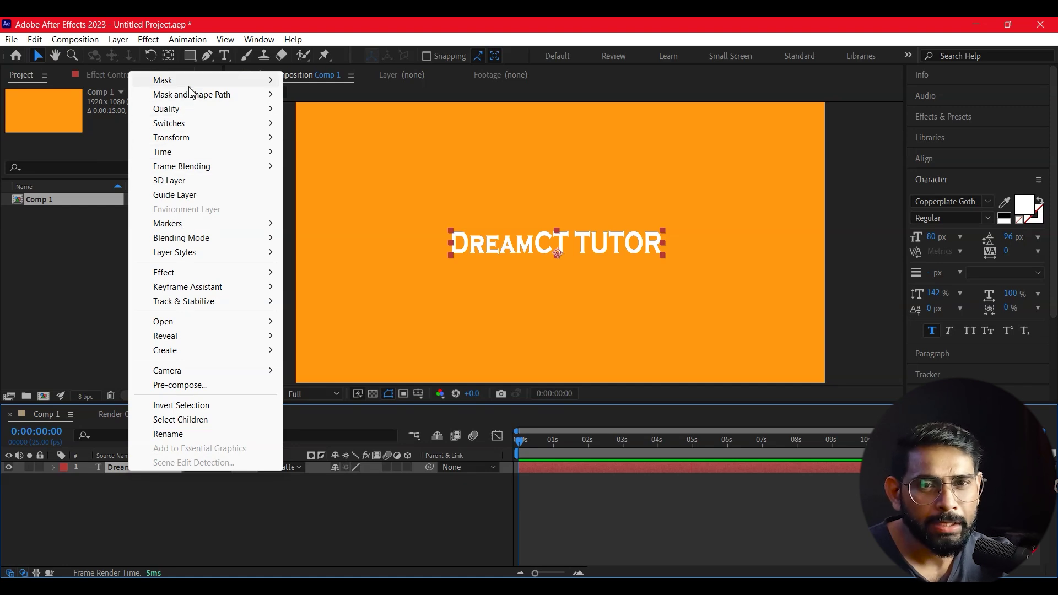
mouse_move(196, 82)
left_click(325, 81)
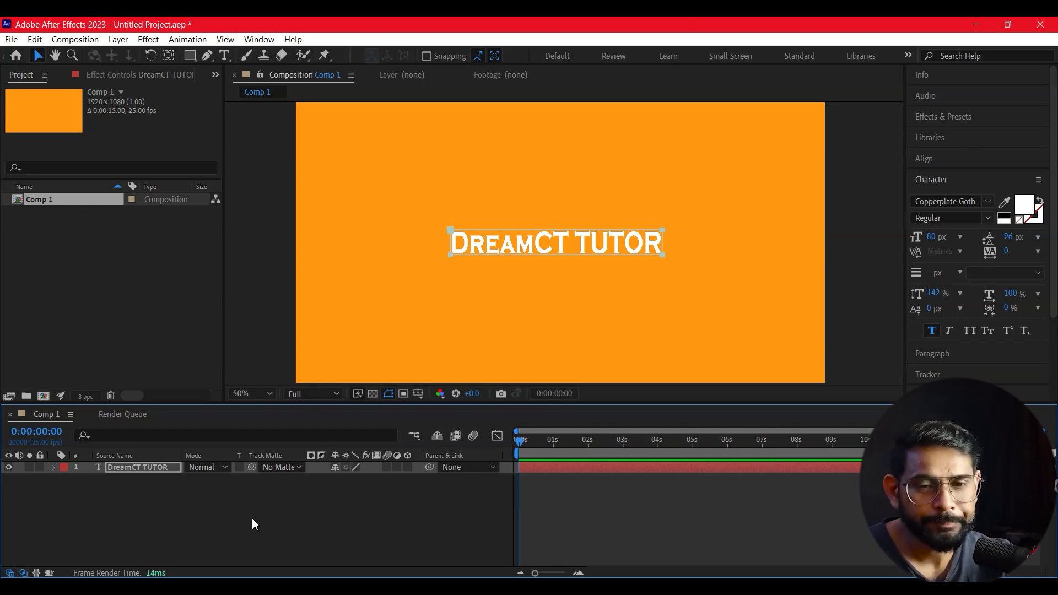
Step: Add a Position text animator to the DreamCT TUTOR layer
left_click(52, 467)
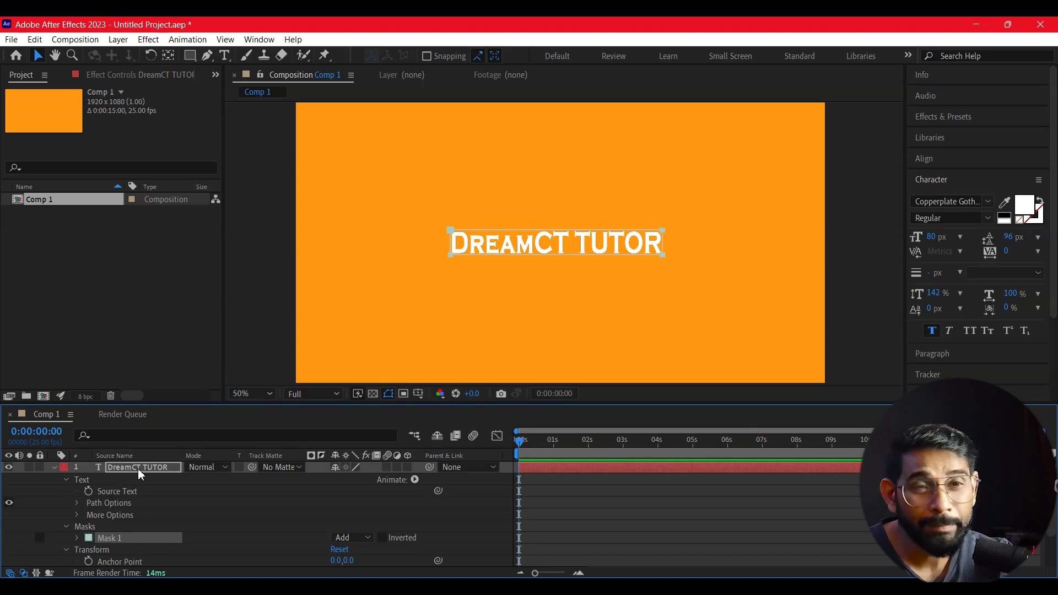
left_click(415, 480)
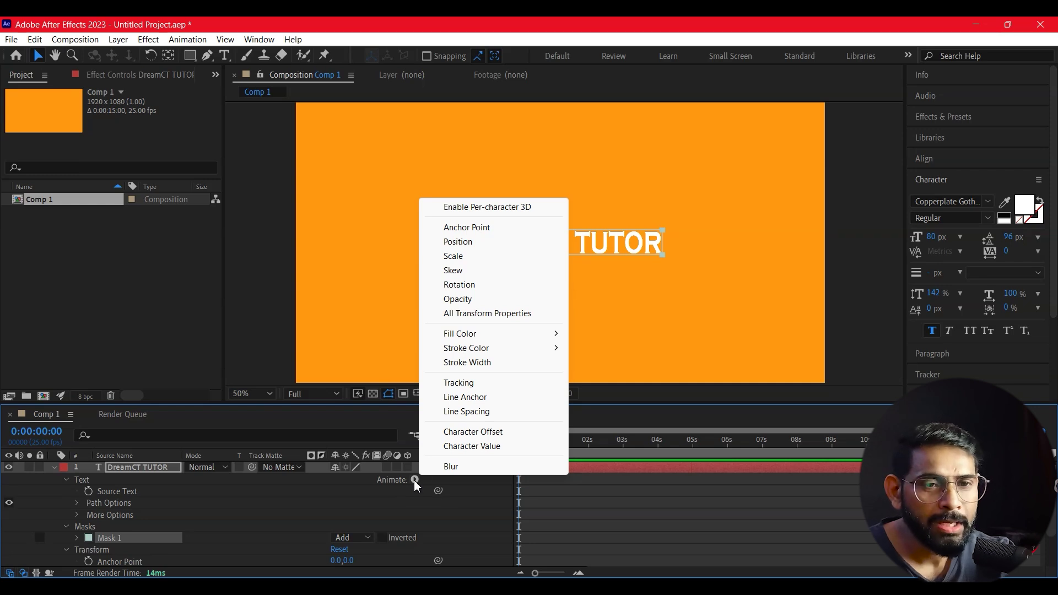
left_click(458, 241)
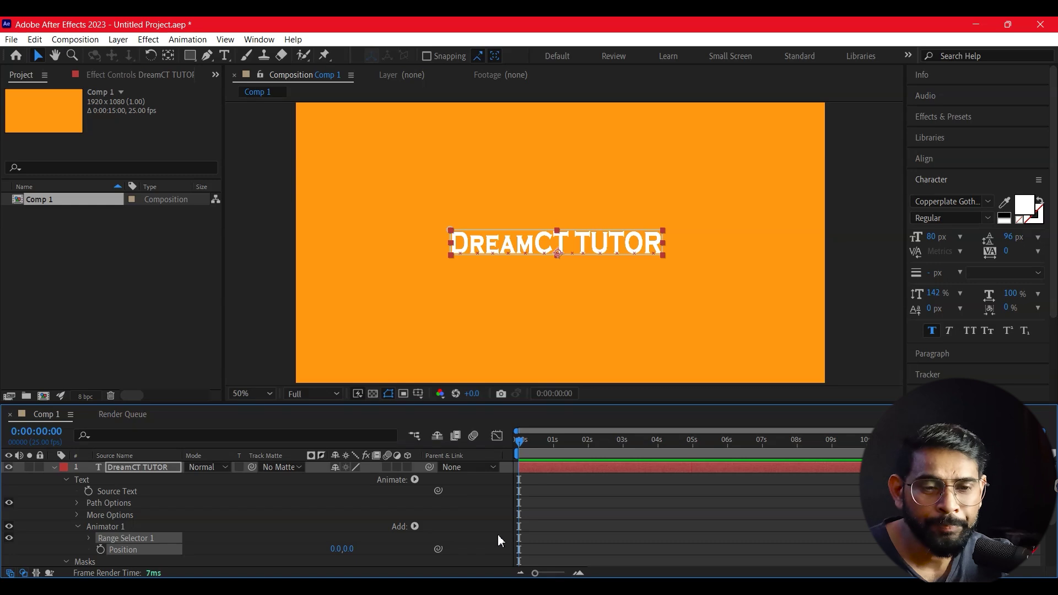
scroll(494, 510, "down", 3)
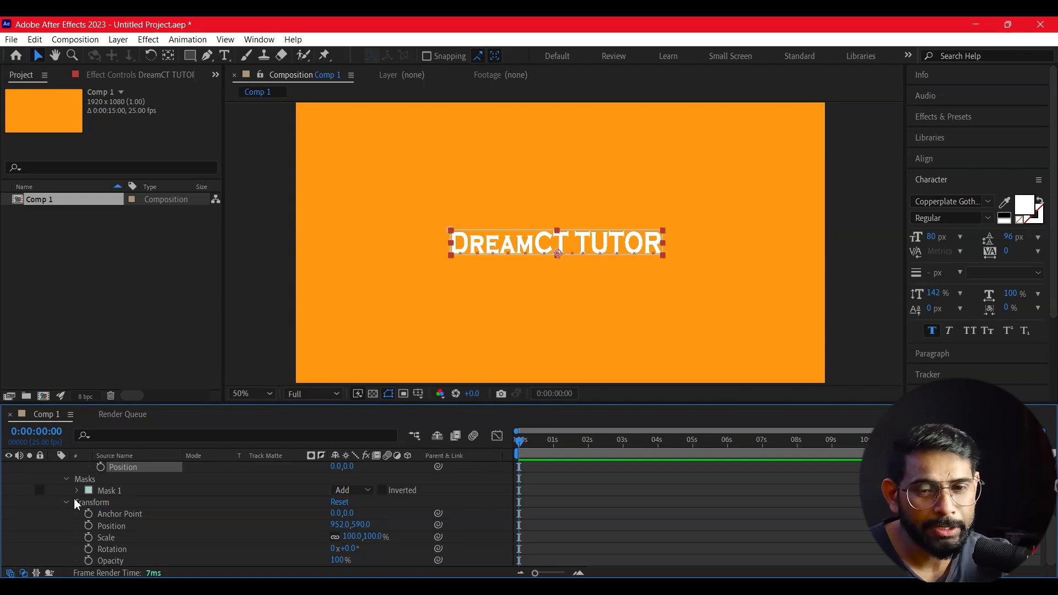
scroll(218, 504, "up", 3)
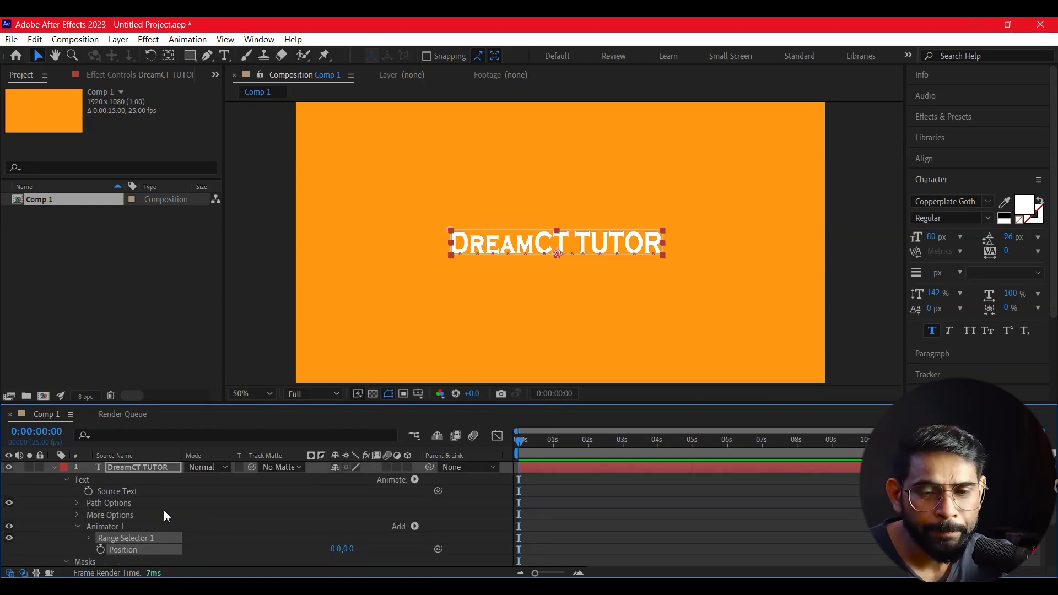
scroll(101, 550, "down", 3)
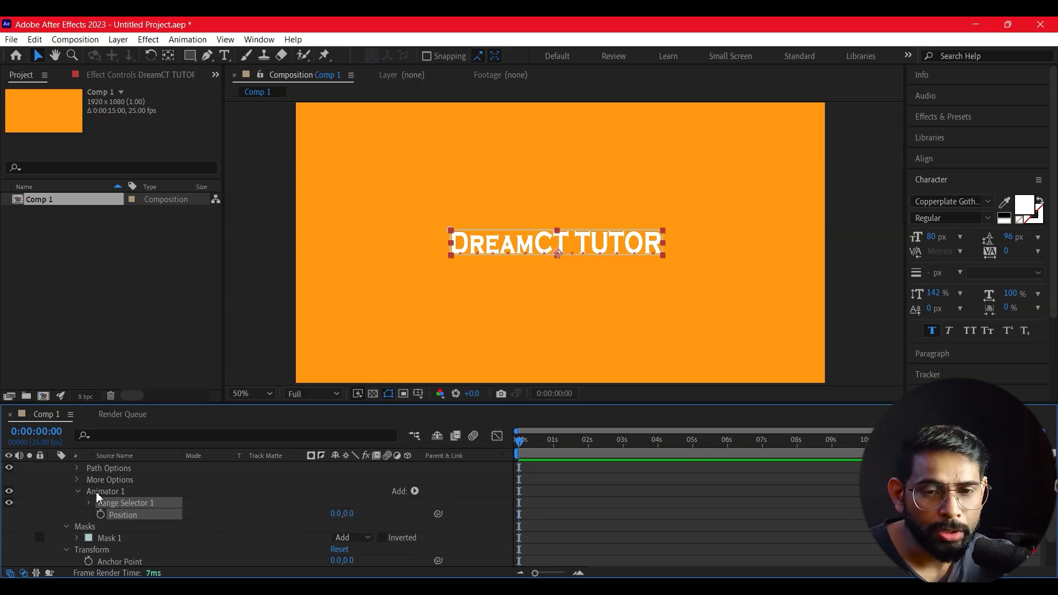
Step: Try offsetting Animator 1's Position to 0.0,68.0 and undo the change
left_click(414, 492)
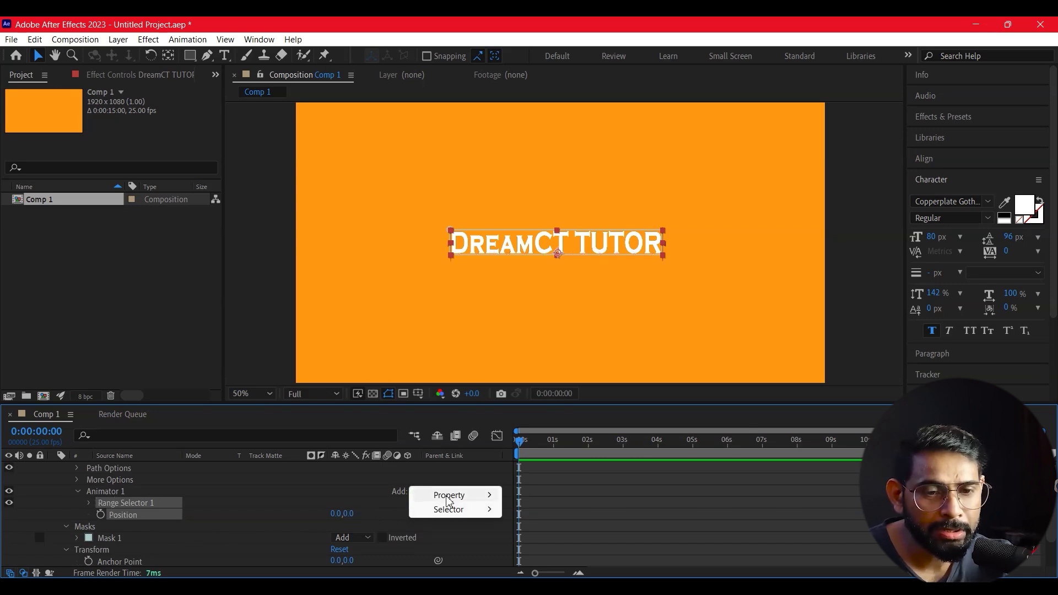
left_click(117, 504)
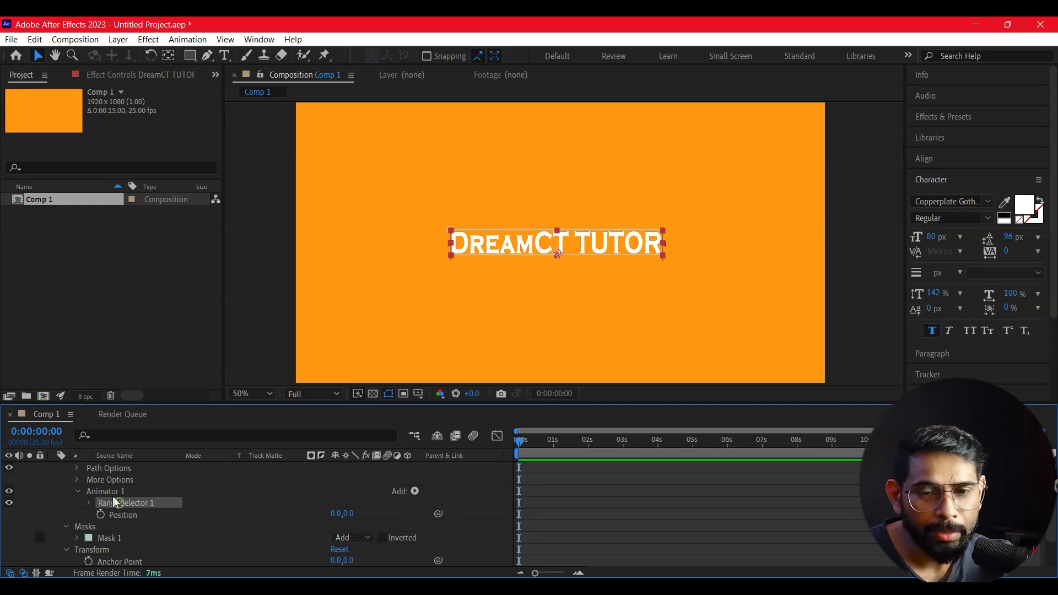
left_click(131, 516)
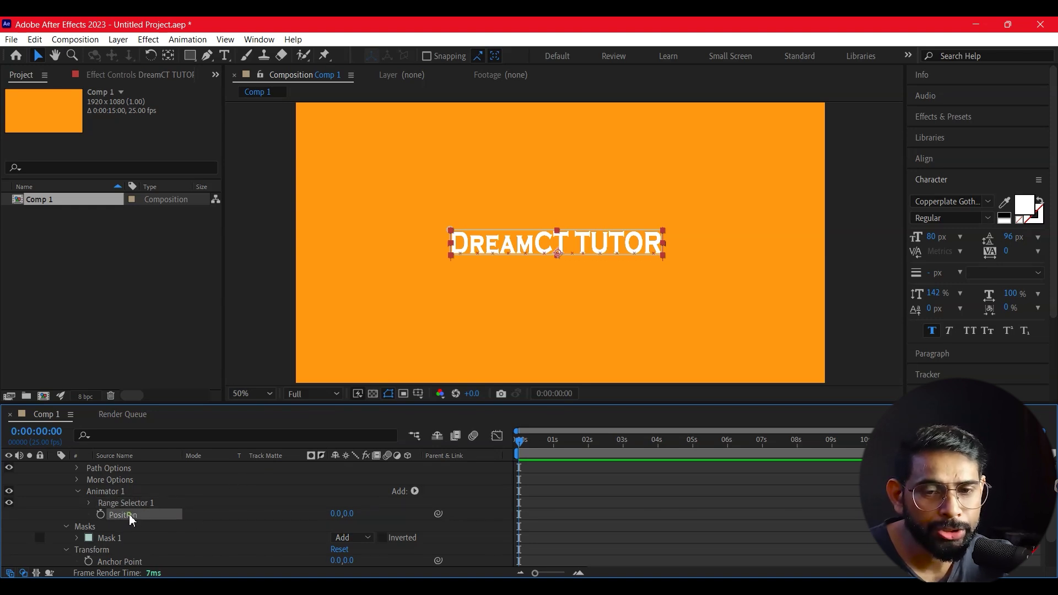
left_click_drag(348, 514, 383, 525)
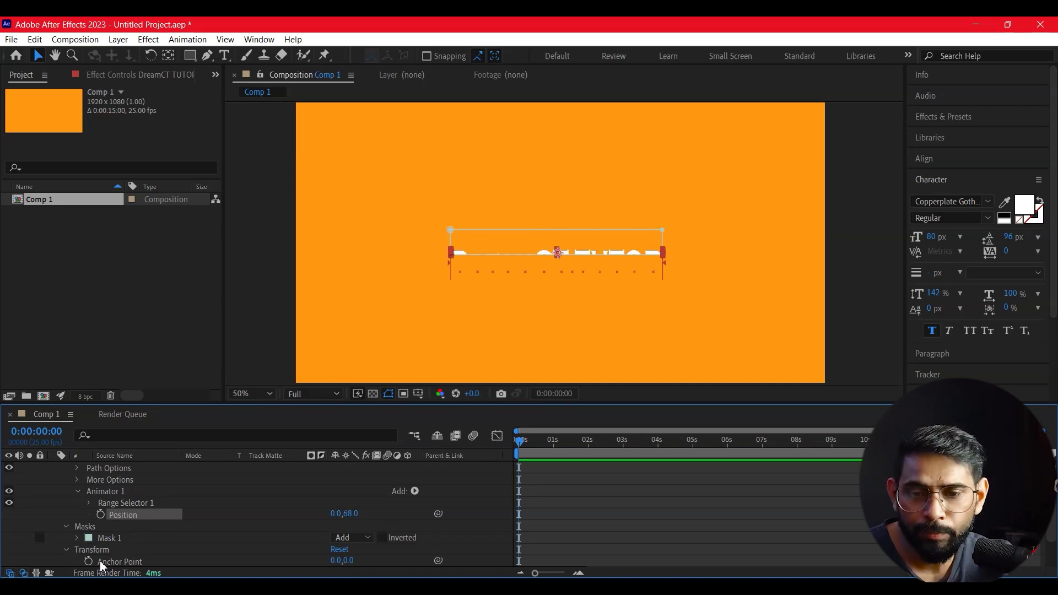
scroll(165, 524, "down", 2)
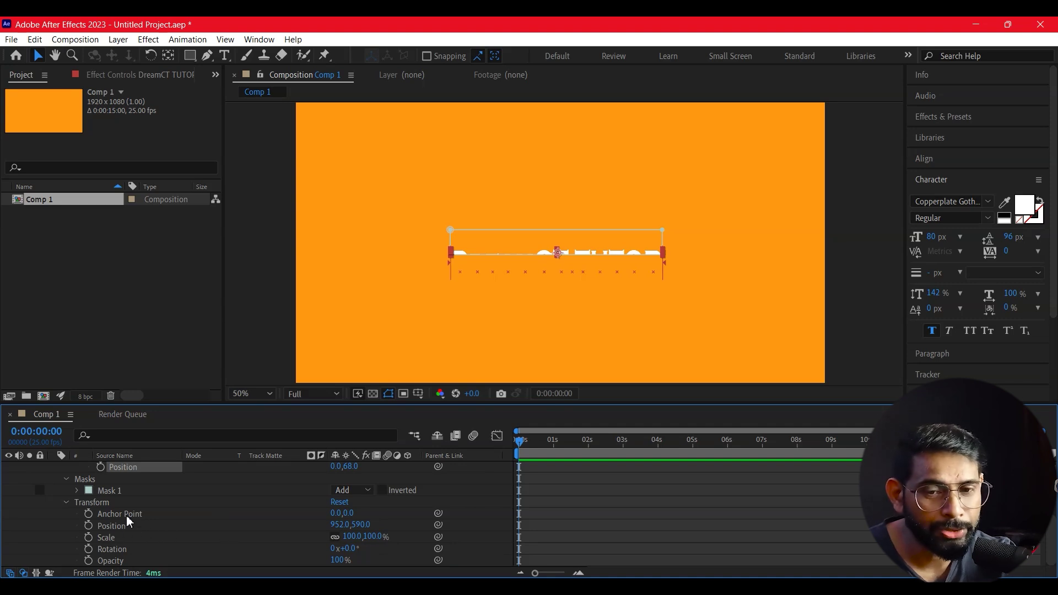
scroll(128, 535, "up", 2)
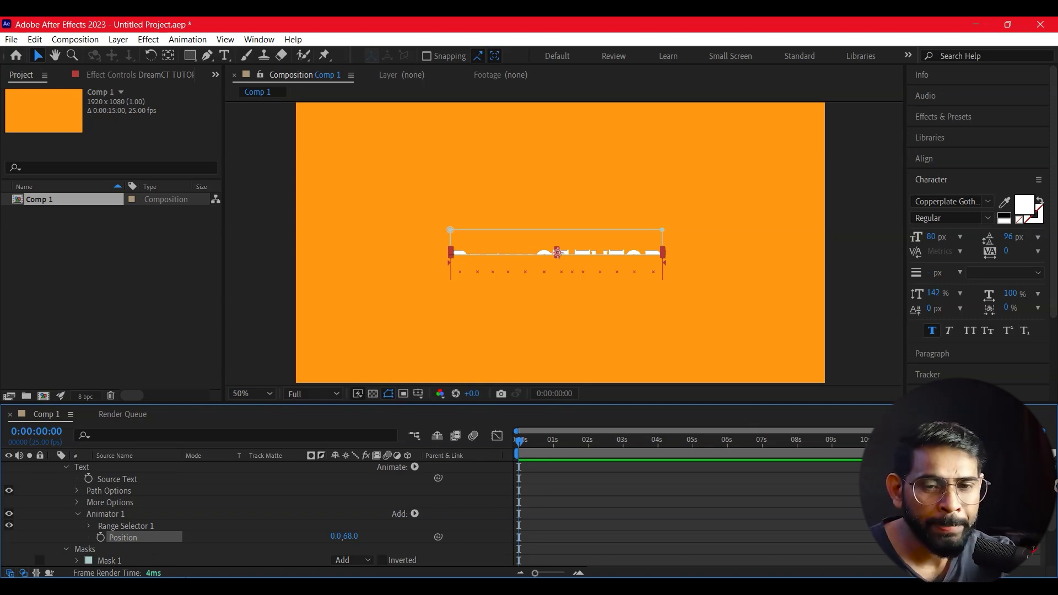
key("ctrl+z")
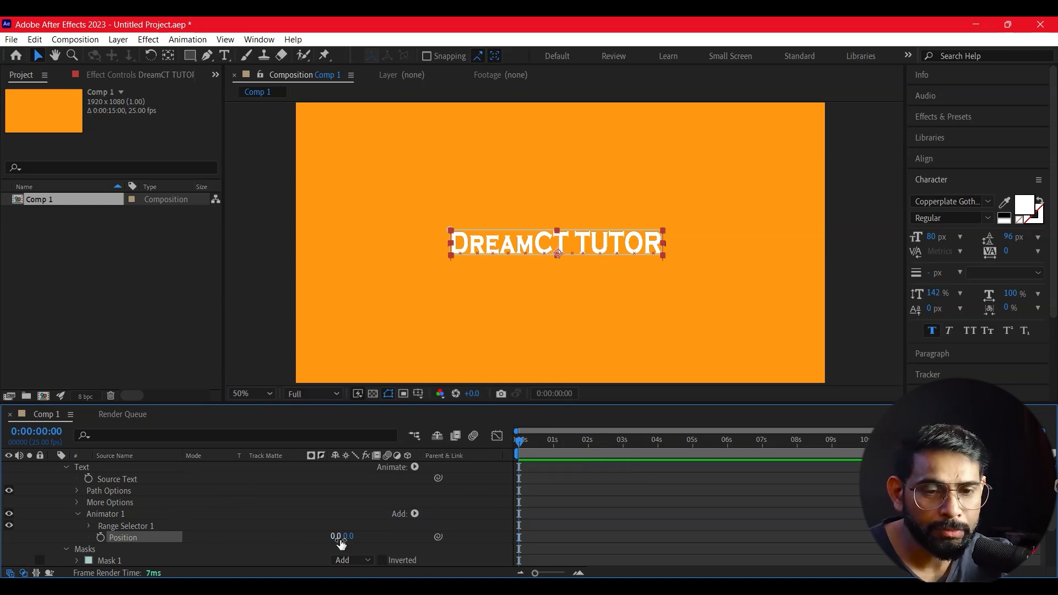
Step: Keyframe Animator 1's Position at 0.0,138.0 at 0:00:00:00, and move the playhead to 0:00:00:13
left_click_drag(337, 537, 358, 536)
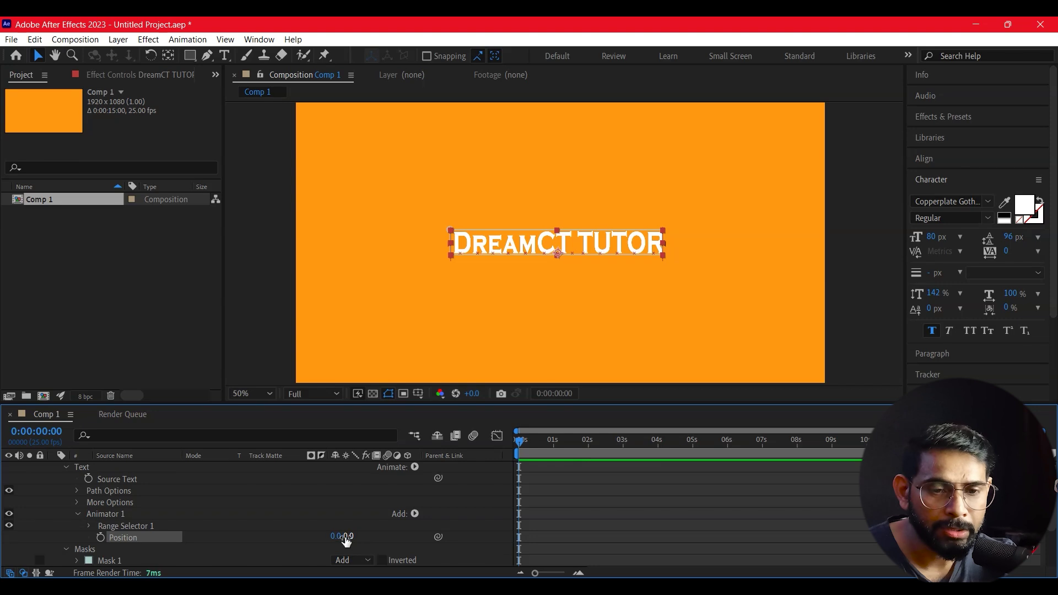
left_click_drag(348, 537, 422, 538)
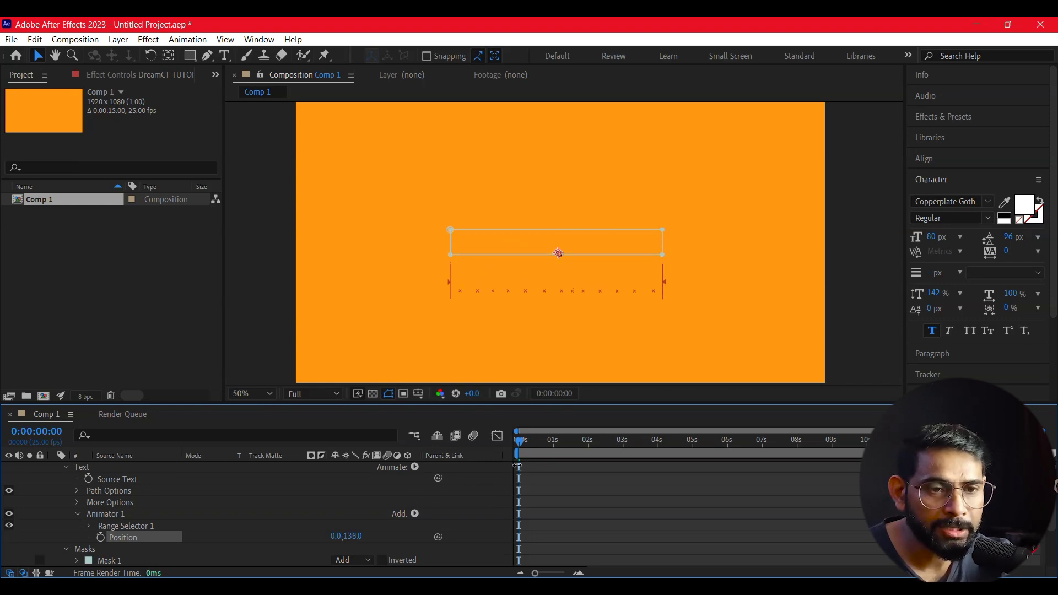
left_click(101, 538)
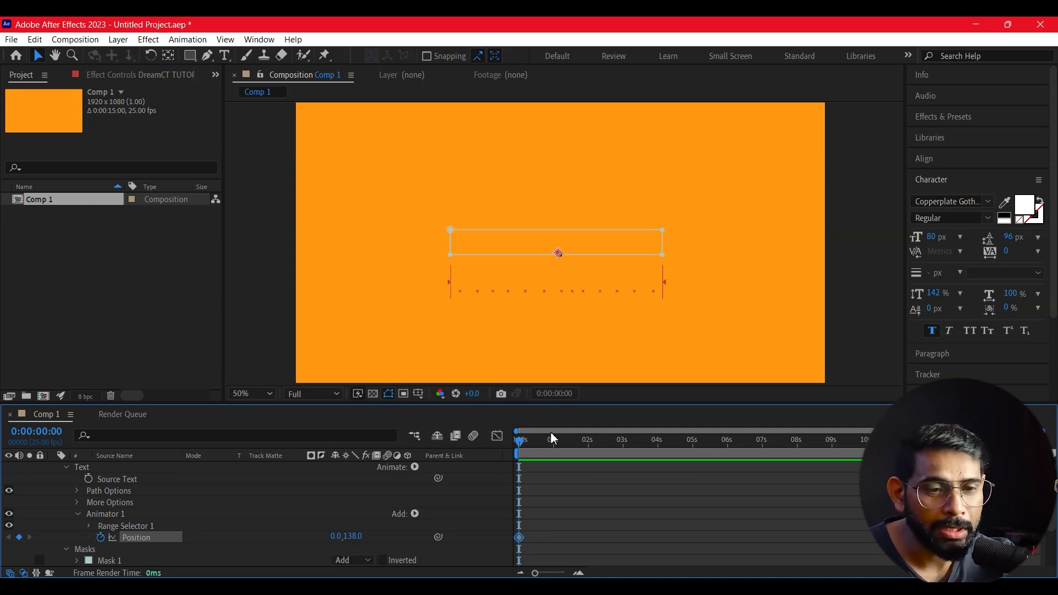
left_click_drag(536, 440, 541, 444)
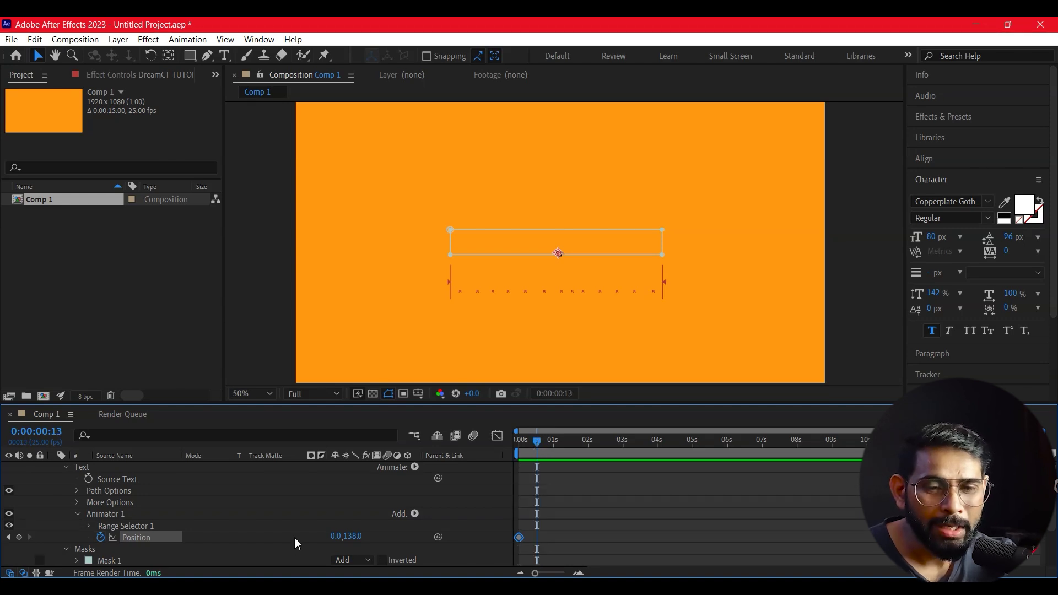
Step: Keyframe Animator 1's Position at 0.0,4.0 at 0:00:00:13 and add a matching hold keyframe at 0:00:01:00
left_click_drag(353, 536, 228, 569)
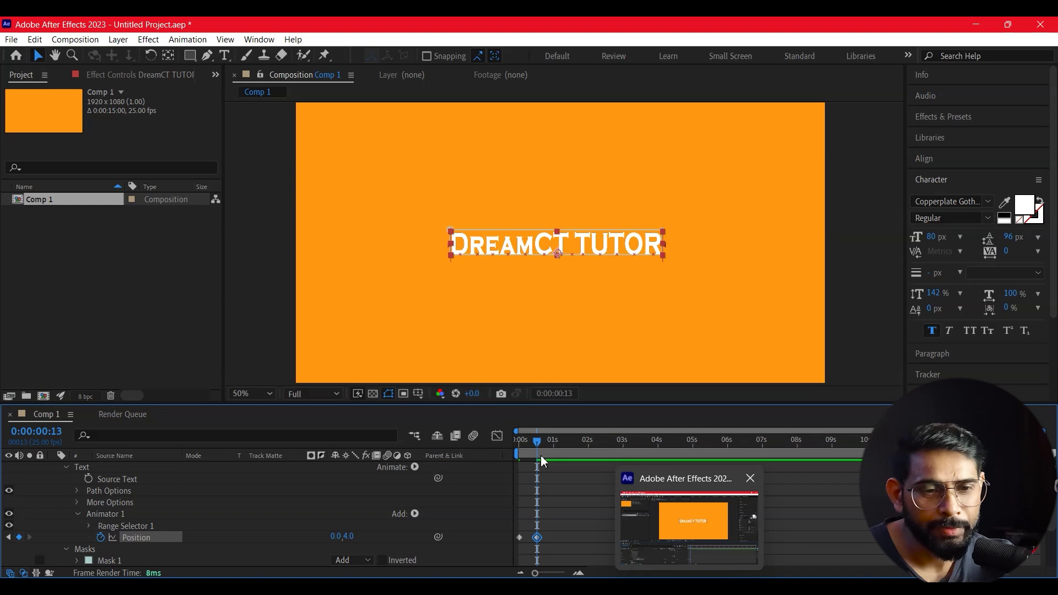
left_click_drag(541, 448, 554, 444)
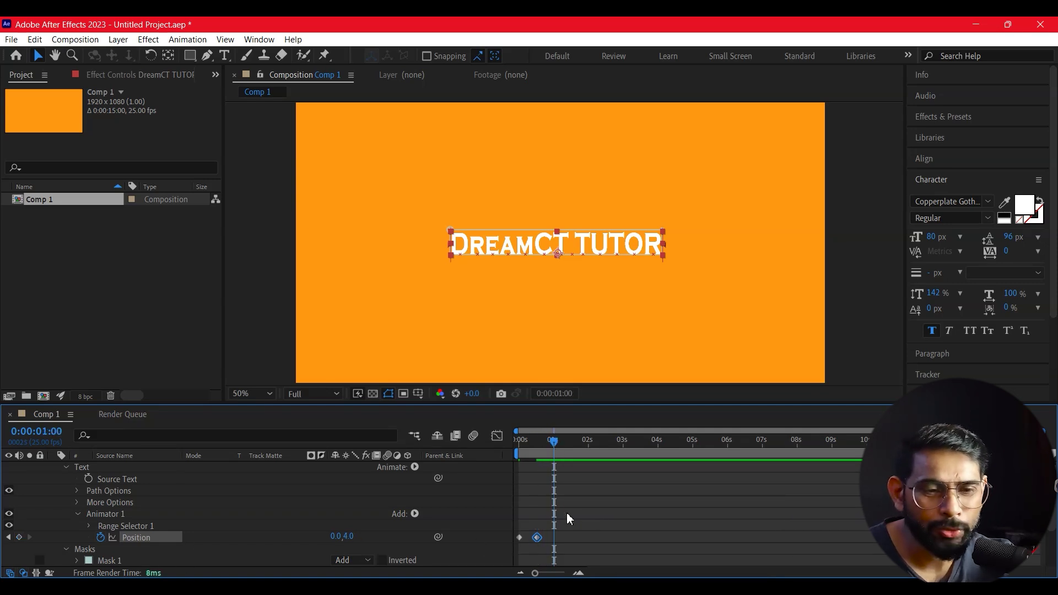
left_click(20, 538)
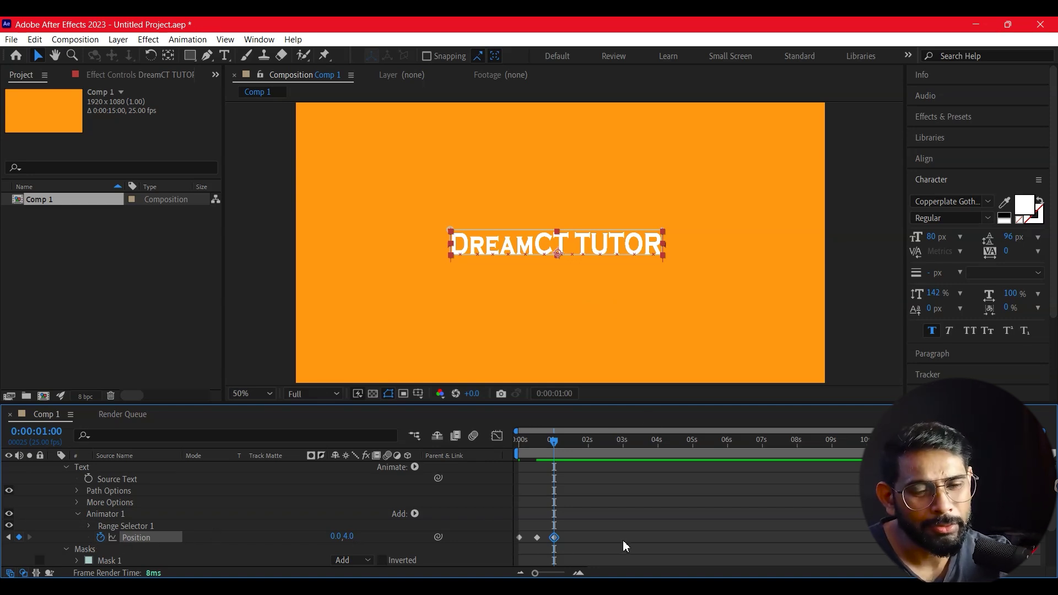
Step: Keyframe Animator 1's Position at 0.0,-97.0 at 0:00:01:12 and preview the animation from the start
left_click(557, 441)
left_click_drag(559, 445, 567, 452)
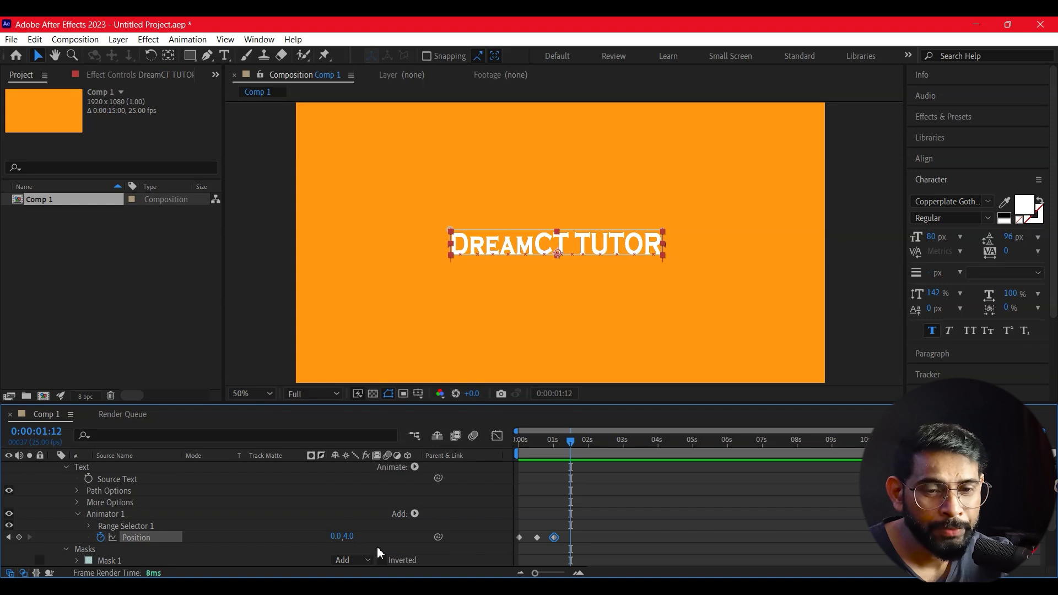
mouse_move(342, 537)
left_mouse_down()
mouse_move(286, 537)
mouse_move(350, 537)
left_mouse_up()
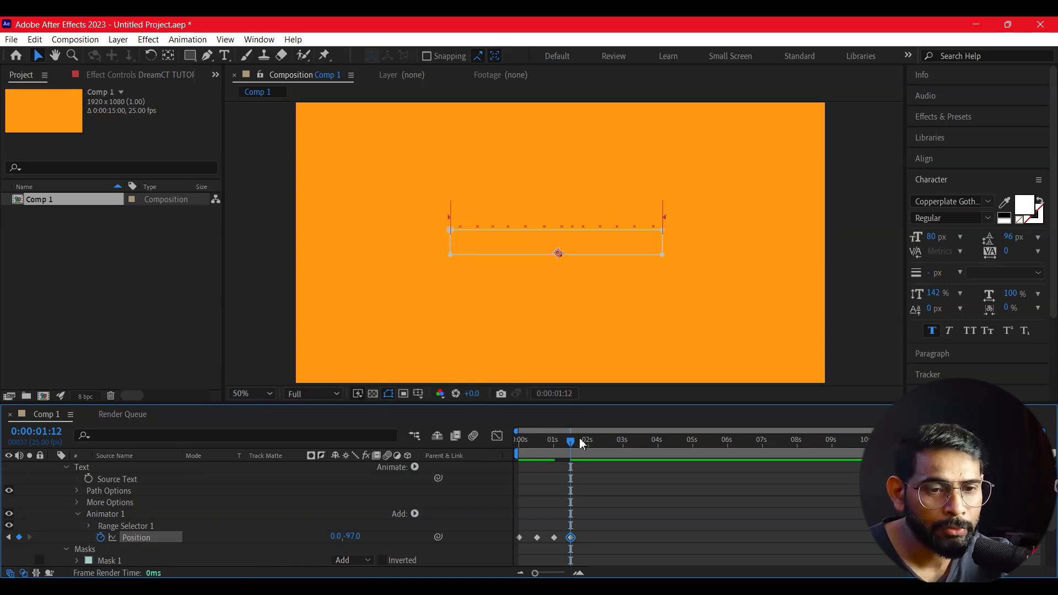
key("Home")
left_click(798, 279)
key("space")
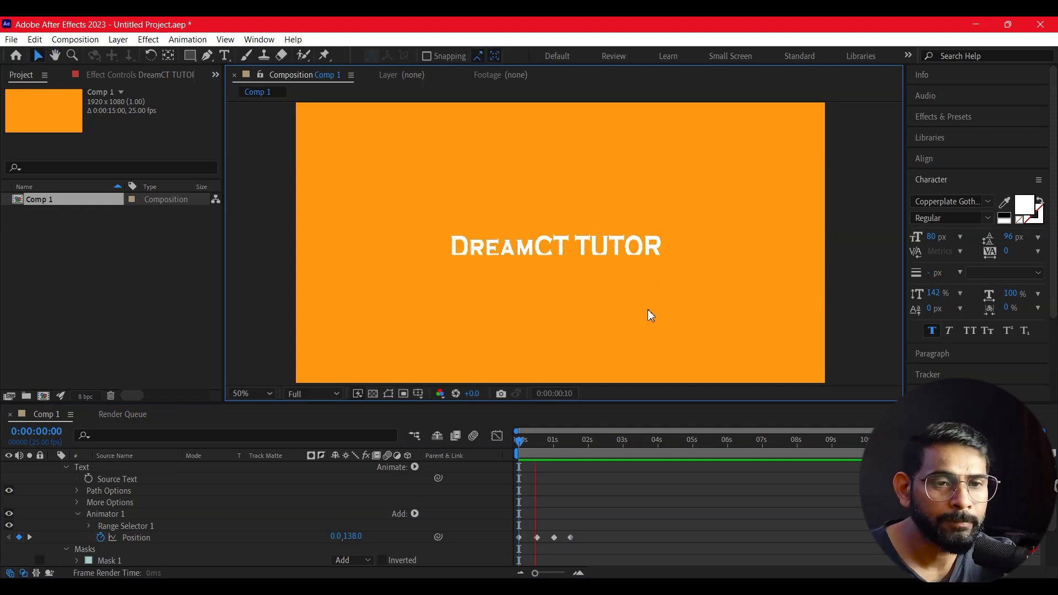
Step: Shift the last two Position keyframes to just before and just after the 2-second mark, and preview the animation from the start
left_click_drag(621, 522, 581, 538)
key("Home")
left_click(775, 229)
key("space")
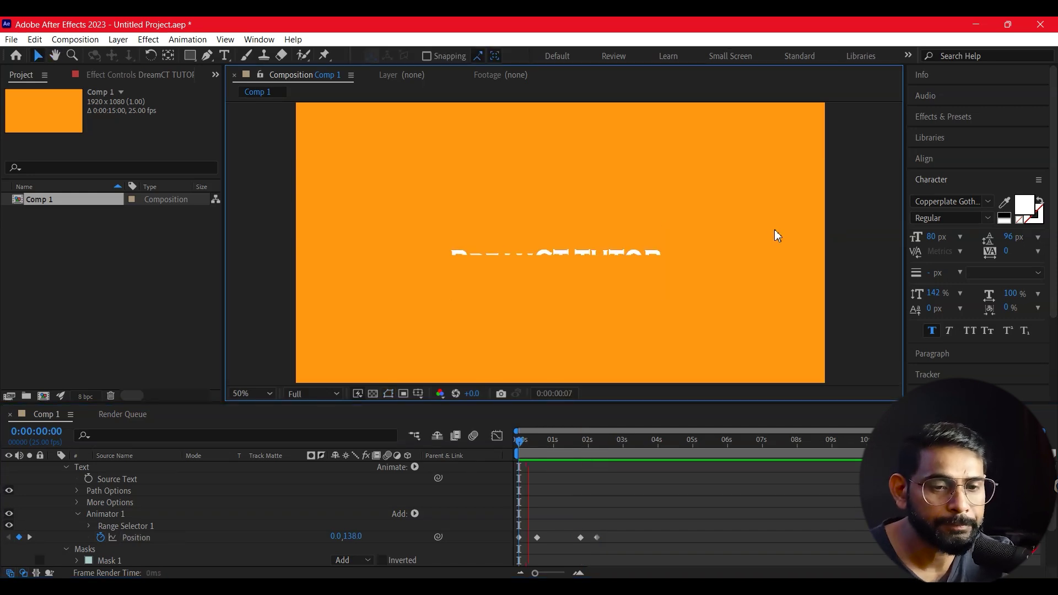
key("space")
Step: Apply Easy Ease to all four of Animator 1's Position keyframes
left_click_drag(669, 508, 514, 561)
right_click(600, 539)
mouse_move(712, 525)
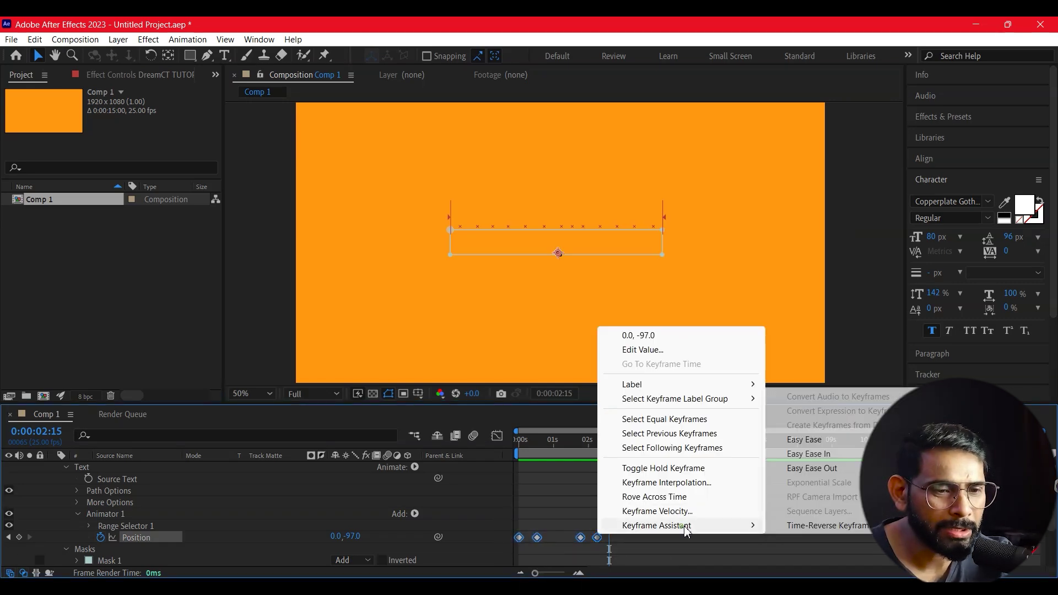
left_click(821, 440)
Step: Preview the eased DreamCT TUTOR reveal from the start several times to examine its entrance and exit
left_click_drag(611, 444, 377, 482)
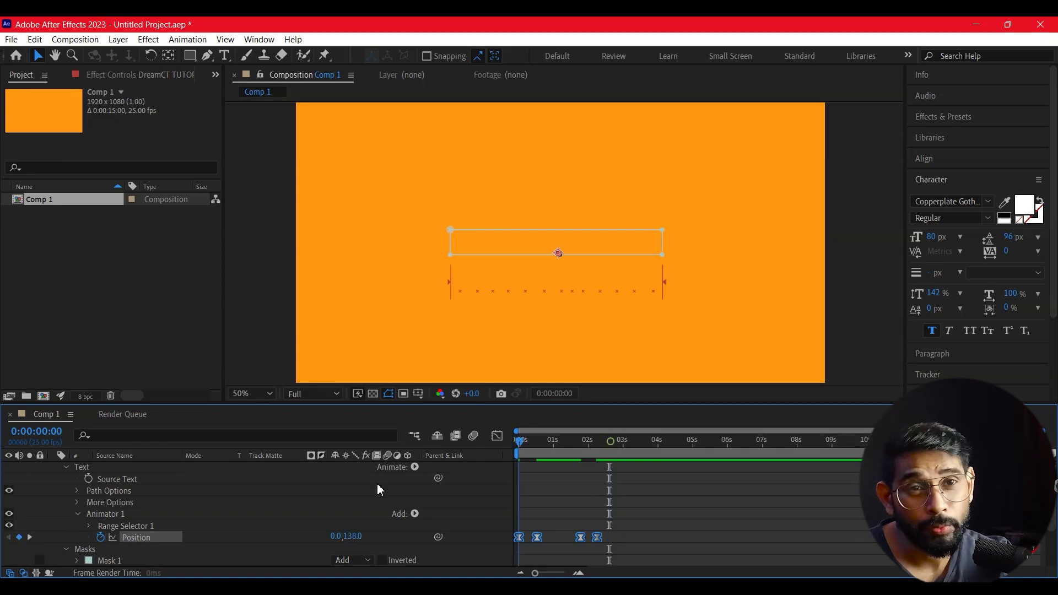
left_click(639, 317)
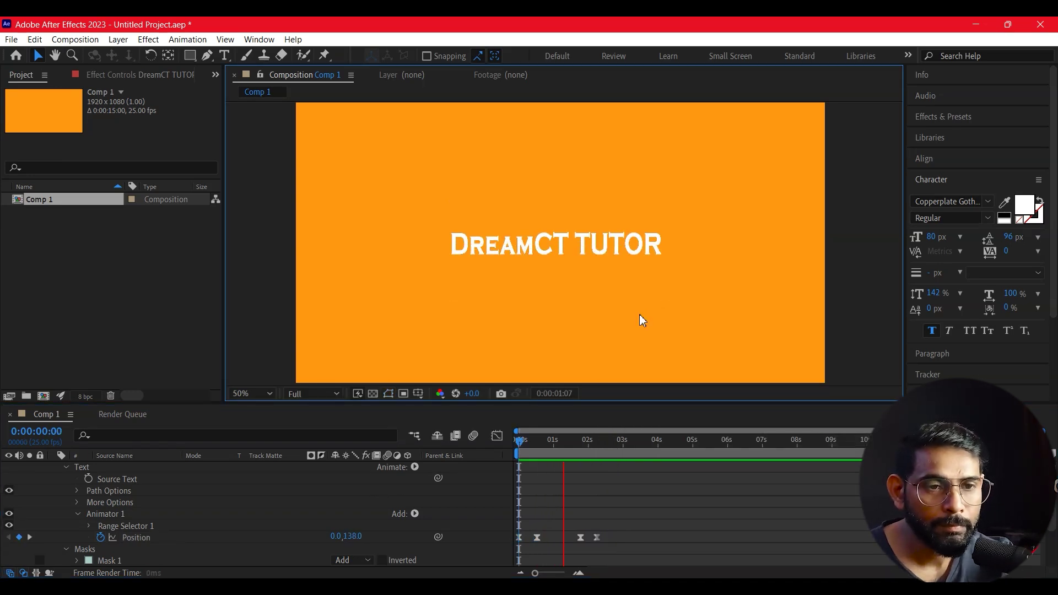
left_click(636, 439)
left_click(747, 279)
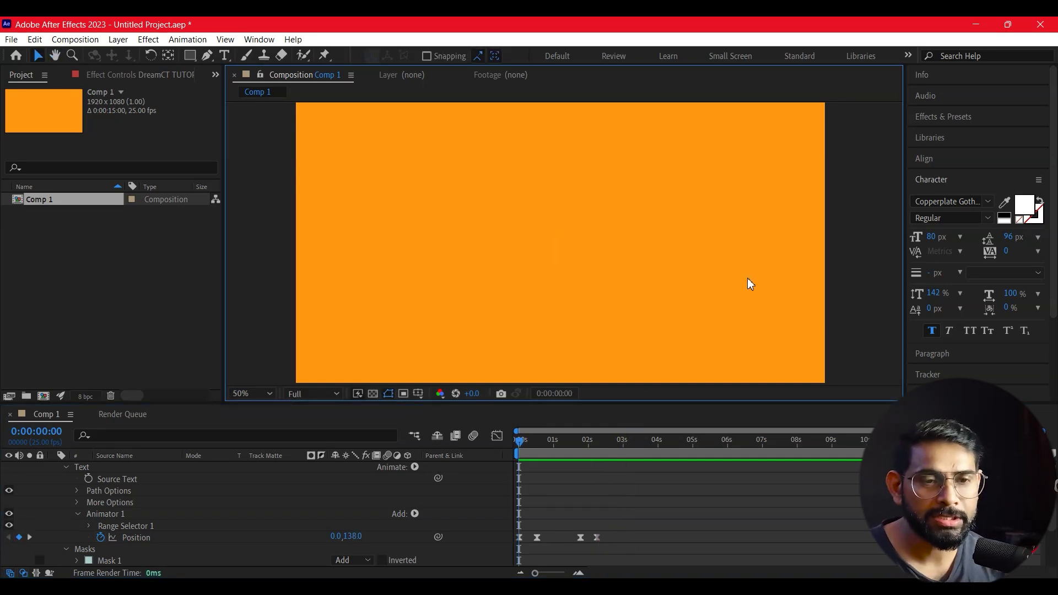
key("space")
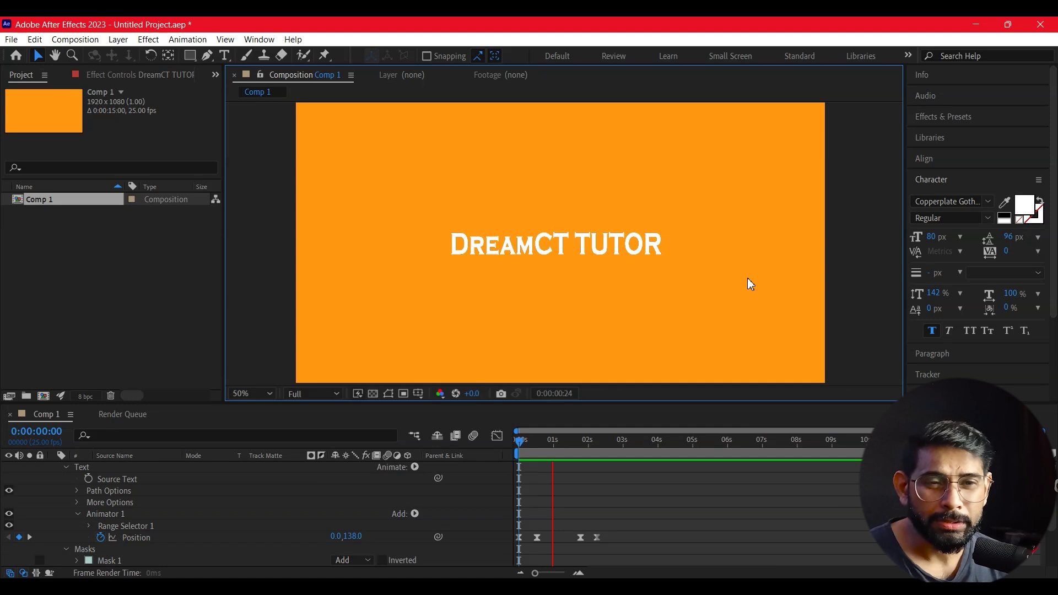
key("space")
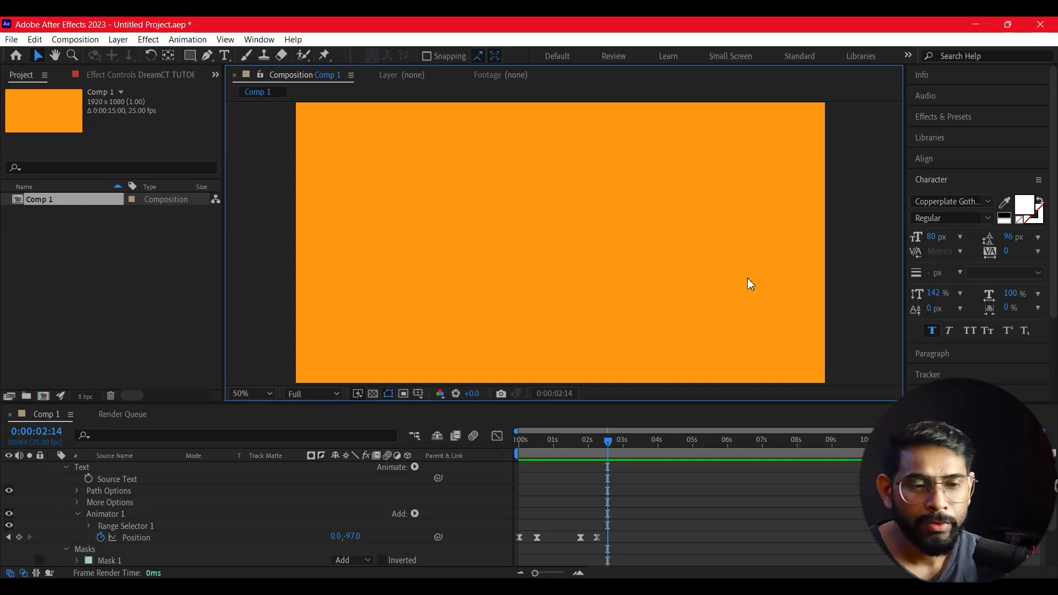
left_click_drag(602, 447, 446, 458)
key("space")
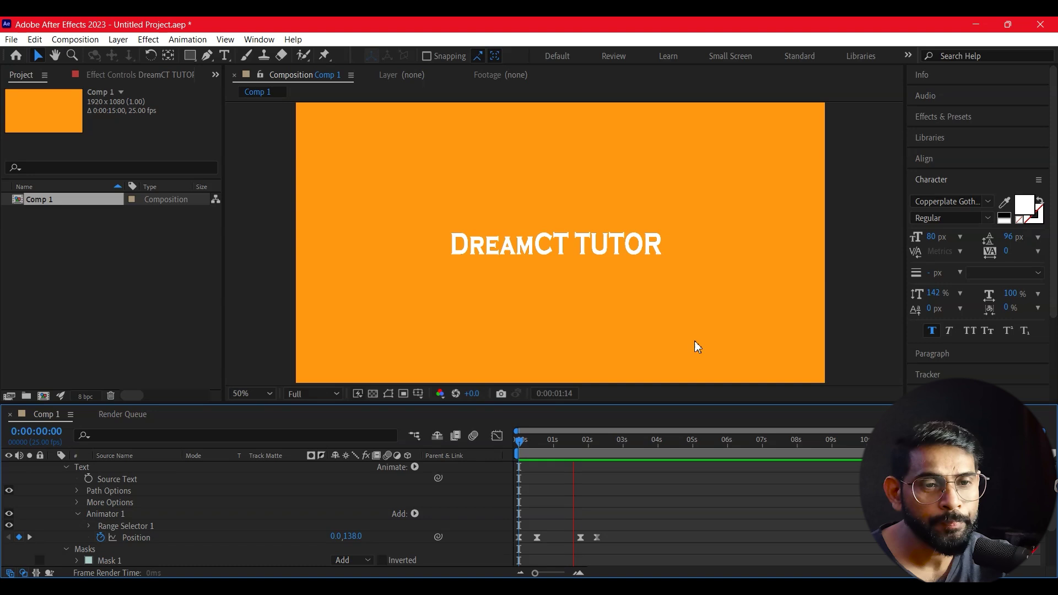
key("space")
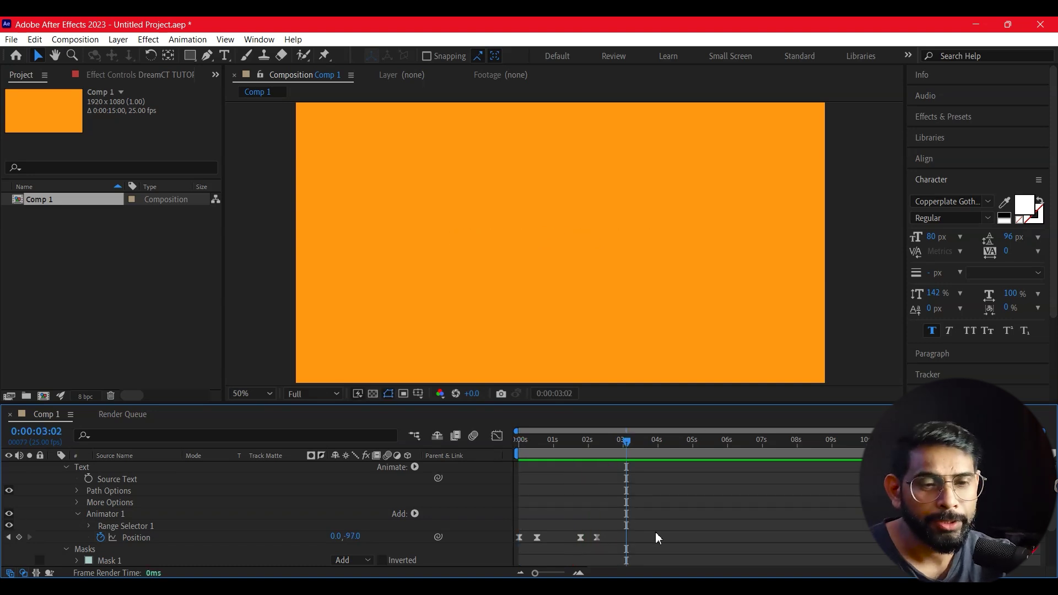
left_click_drag(630, 445, 623, 468)
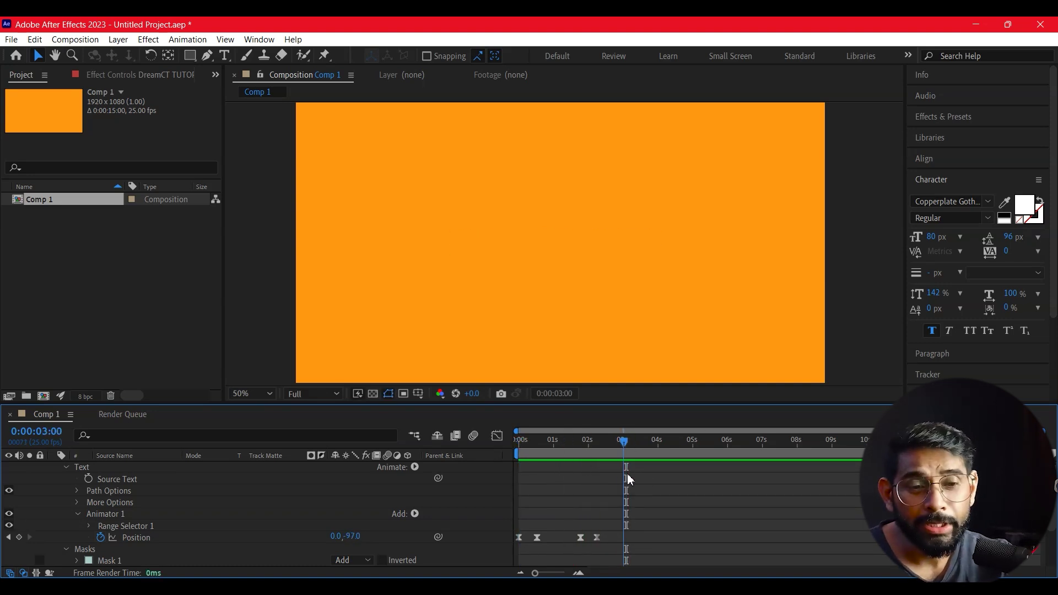
scroll(132, 513, "up", 1)
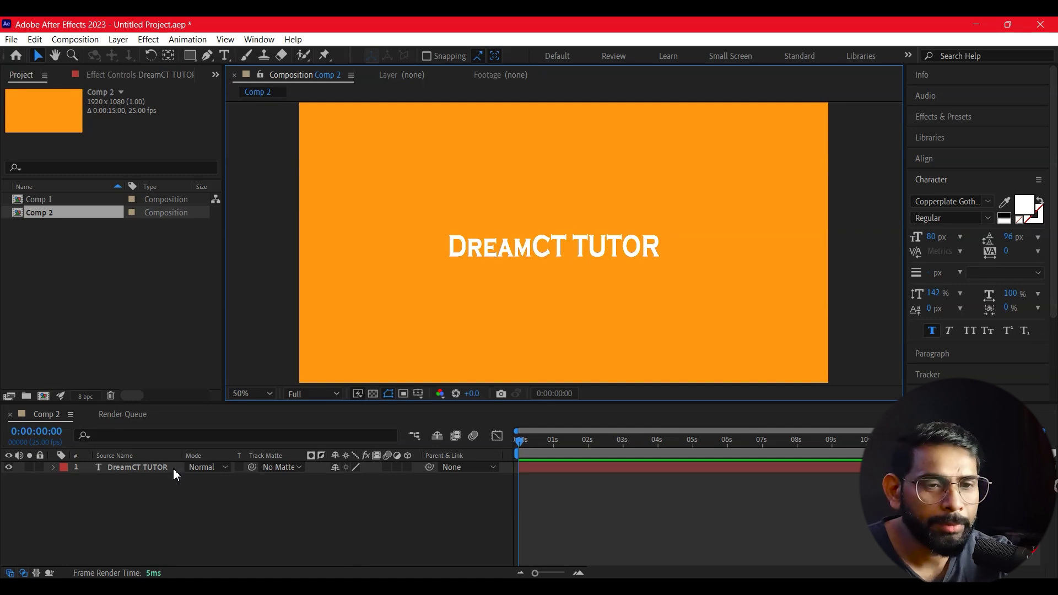
Step: In Comp 2, draw a thin vertical rectangle slightly taller than the text just before DreamCT TUTOR, as a new shape layer
left_click_drag(190, 54, 243, 113)
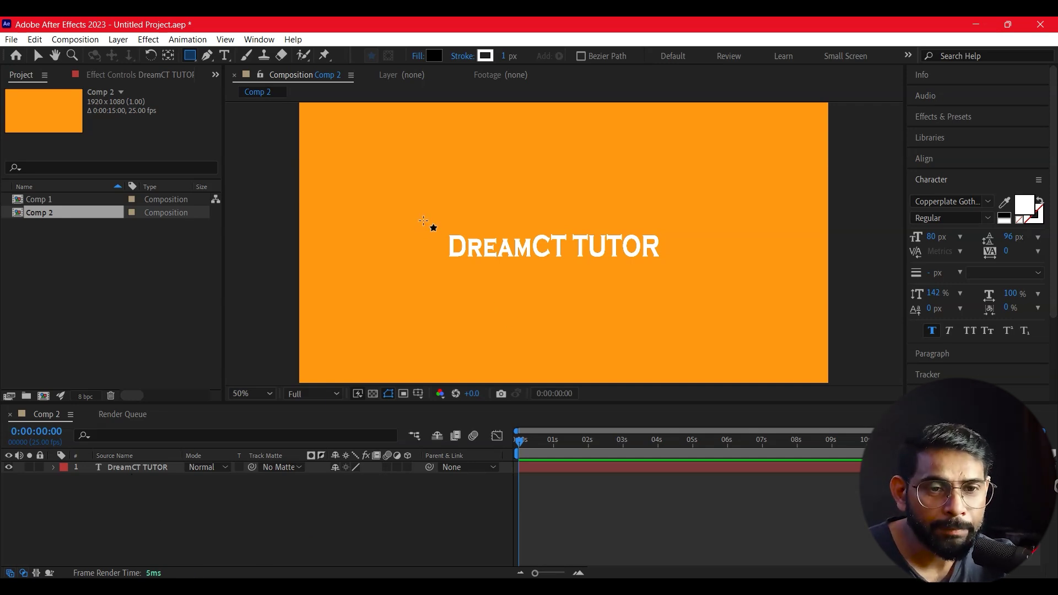
left_click_drag(435, 228, 438, 267)
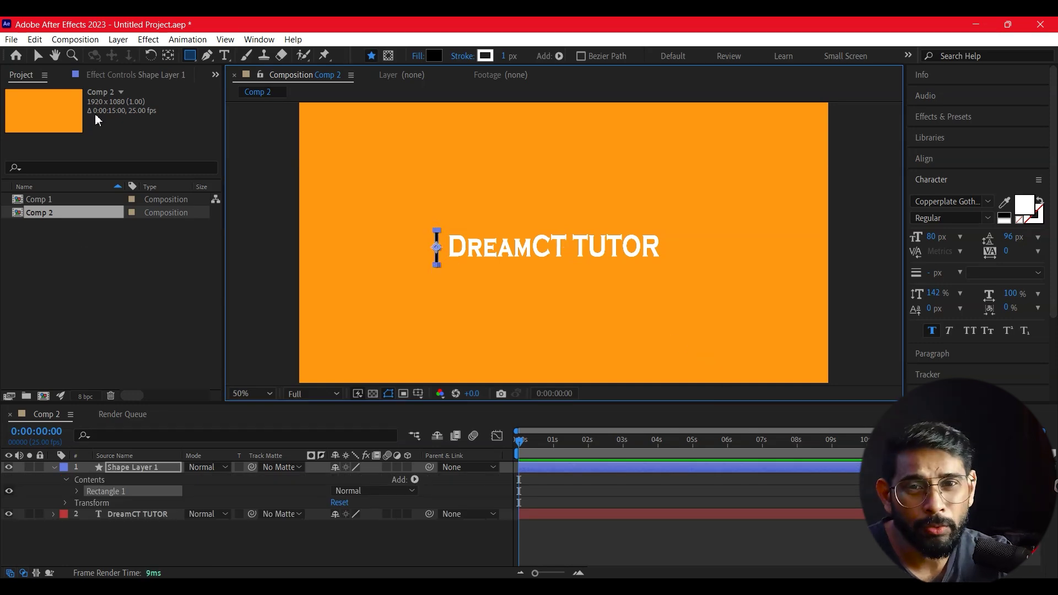
left_click(39, 57)
left_click(464, 307)
Step: Set the vertical rectangle's fill color to FFFFFF
left_click(439, 245)
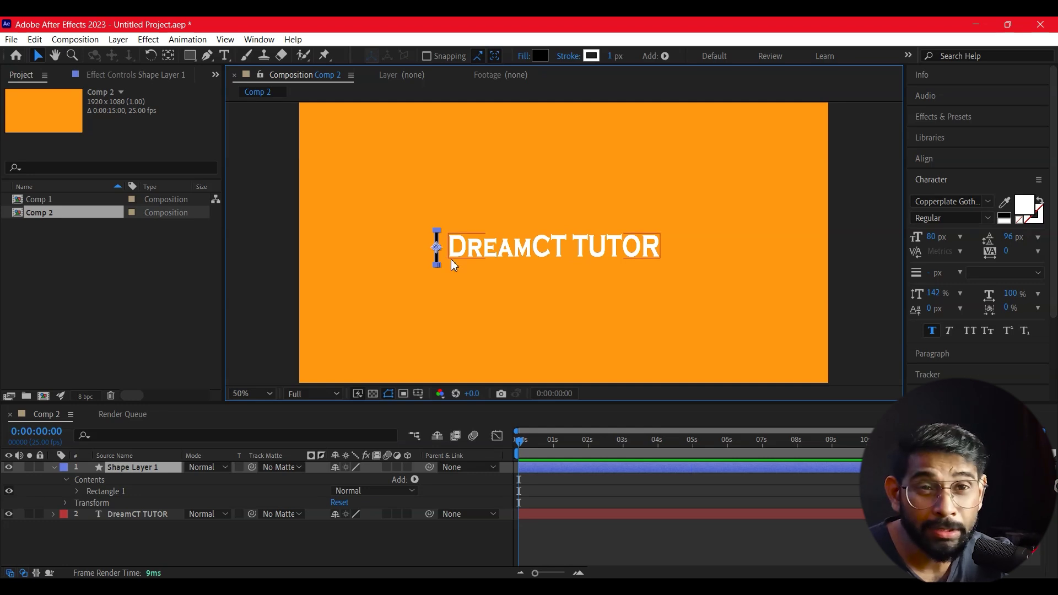
left_click(539, 56)
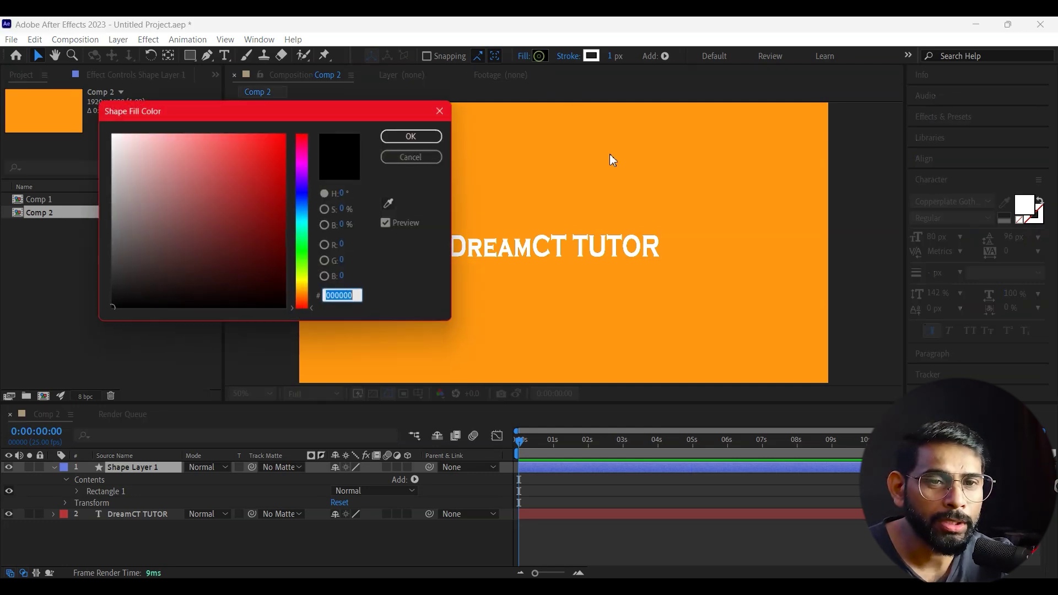
type("ffffff")
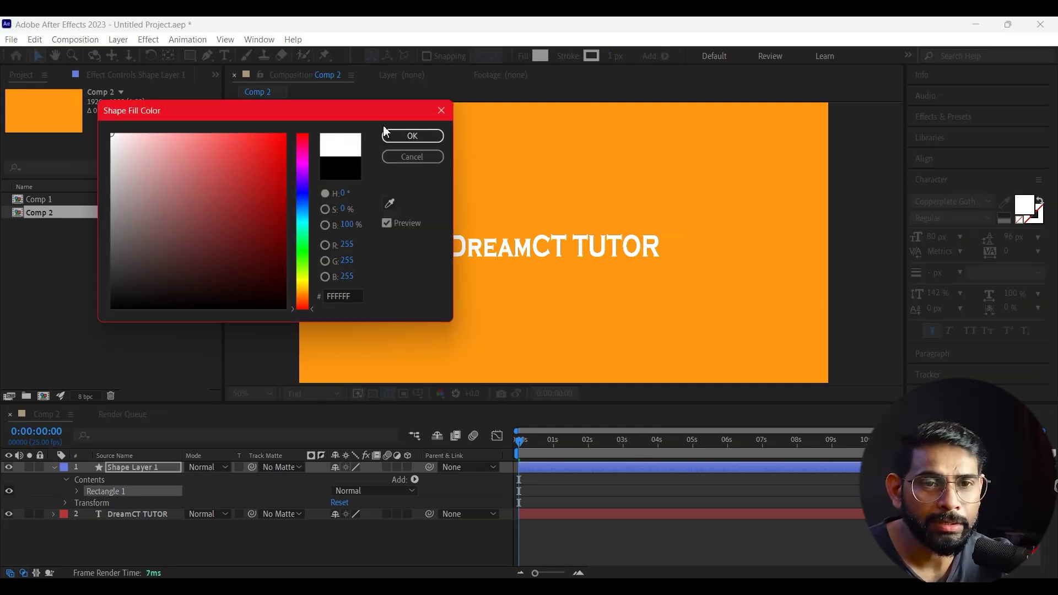
left_click(420, 139)
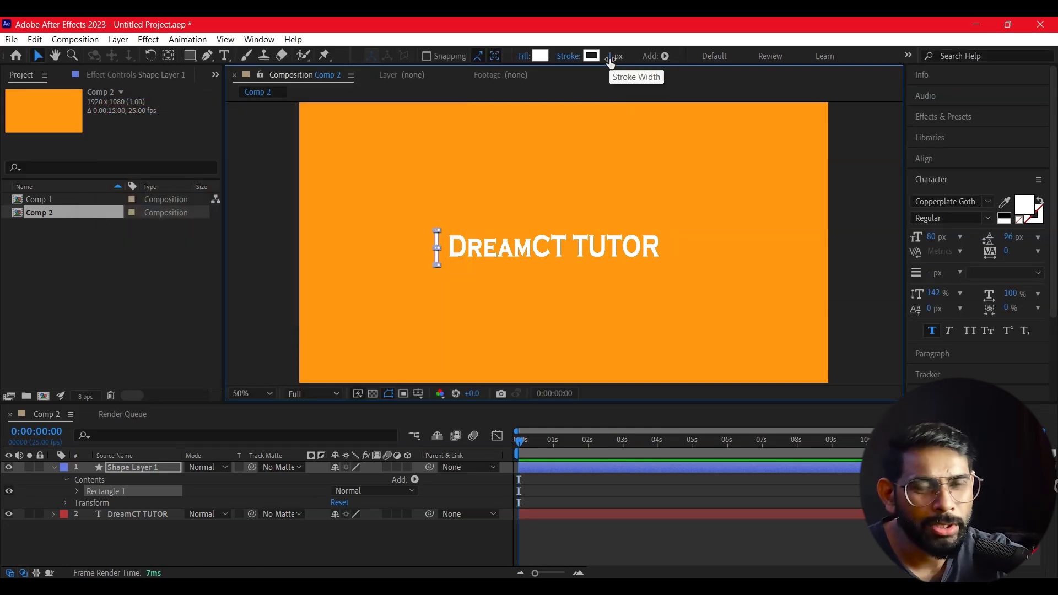
Step: Set the vertical rectangle's stroke to None
left_click(576, 56)
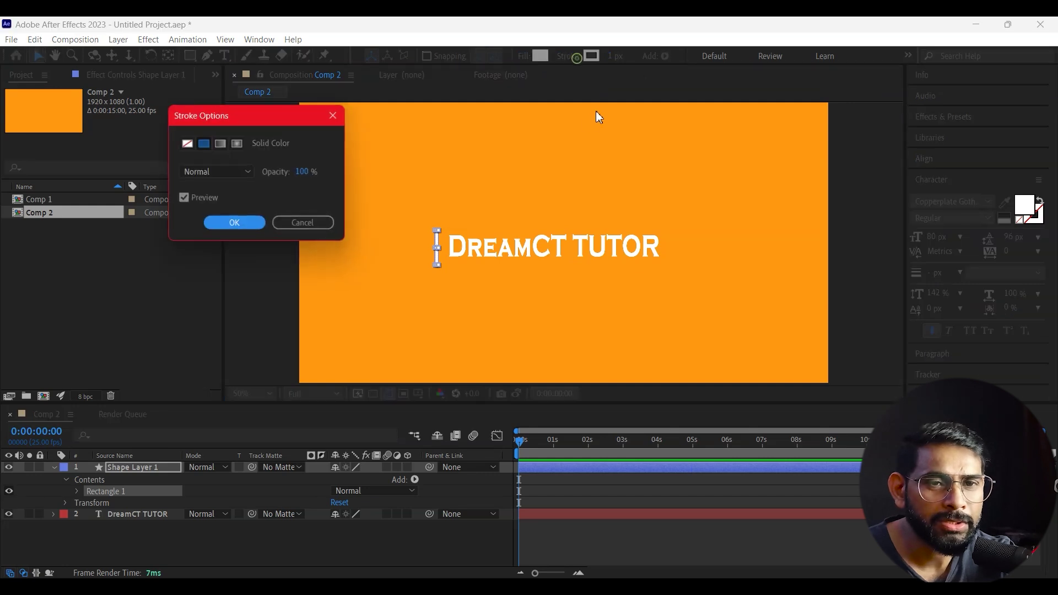
left_click(187, 144)
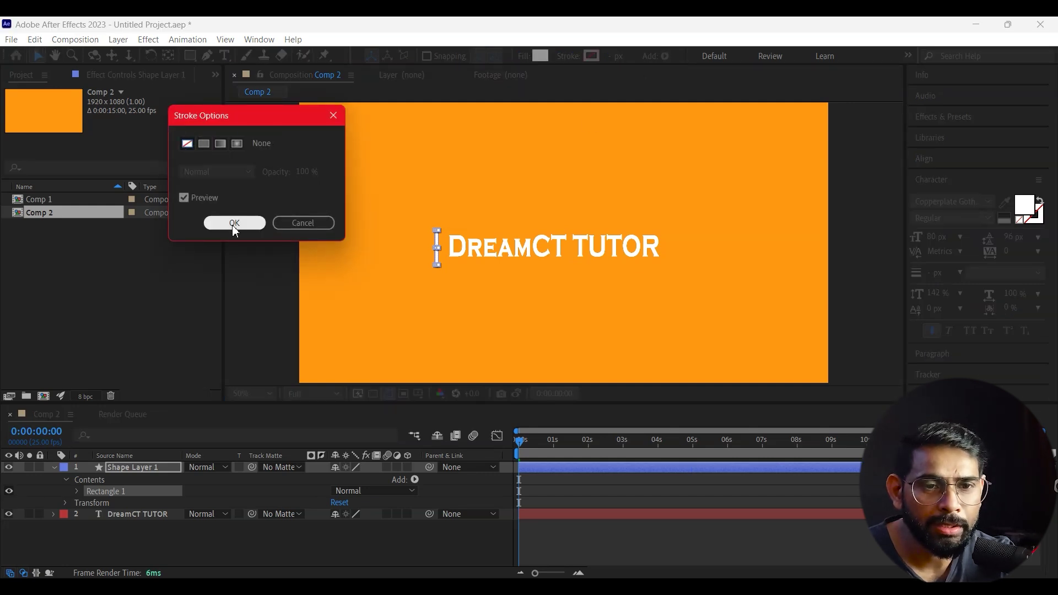
left_click(235, 223)
left_click(440, 249)
left_click(481, 205)
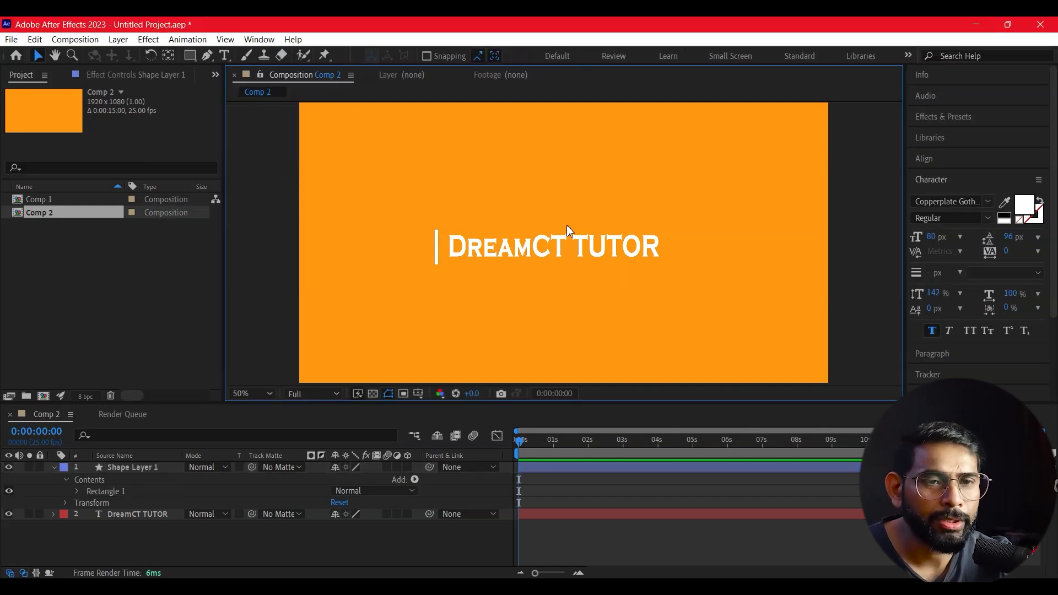
Step: Move the white vertical bar a little farther left, away from the DreamCT TUTOR text
left_click_drag(435, 234, 414, 242)
left_click(425, 306)
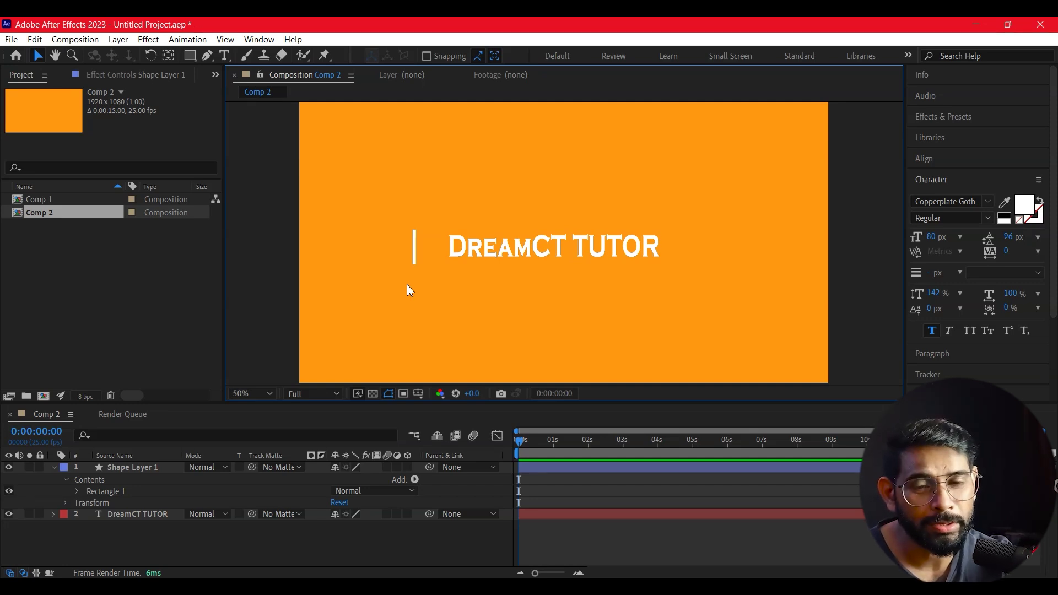
left_click(415, 252)
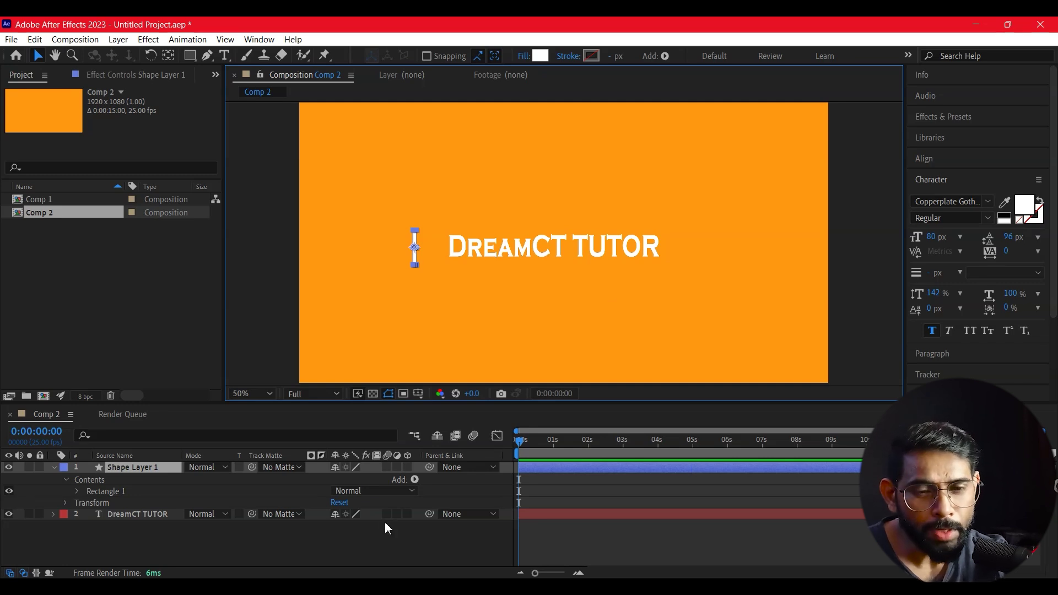
left_click(448, 294)
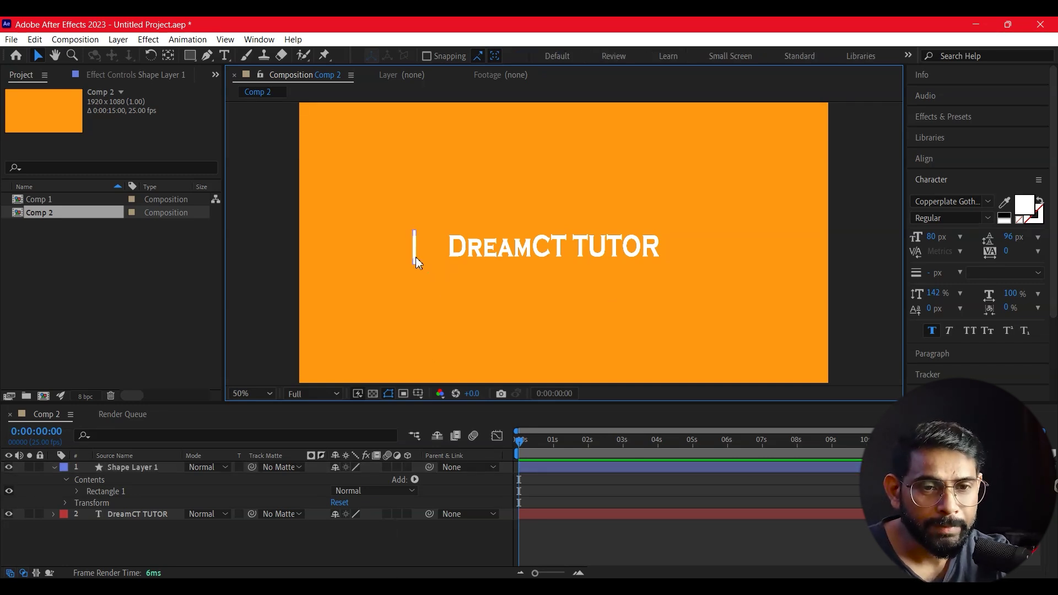
Step: Keyframe Shape Layer 1's Position at 418.0,561.0 and Scale at 100.0,100.0% at 0:00:00:21
left_click(415, 255)
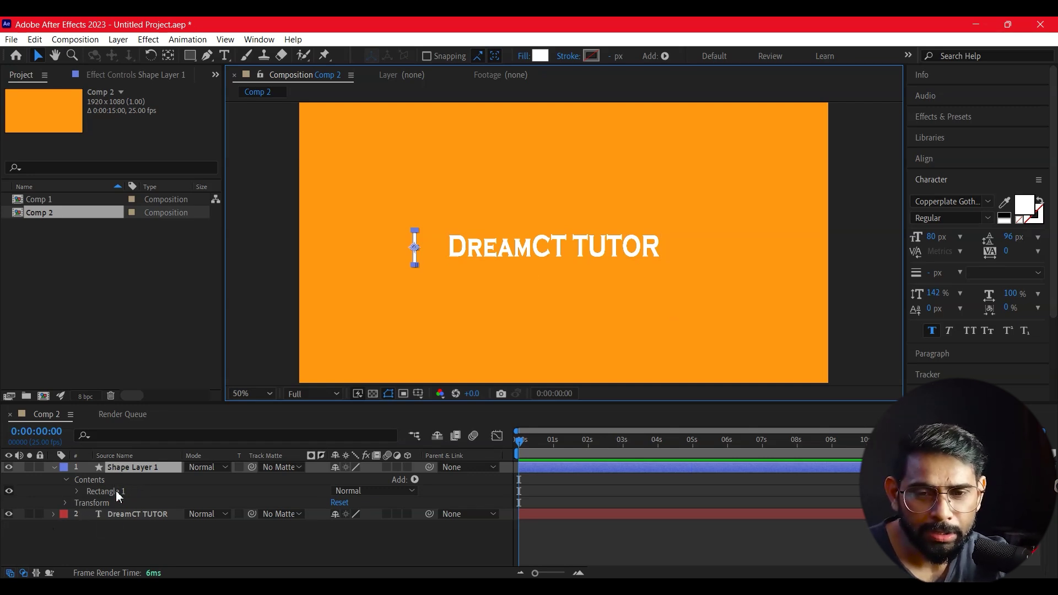
left_click(66, 503)
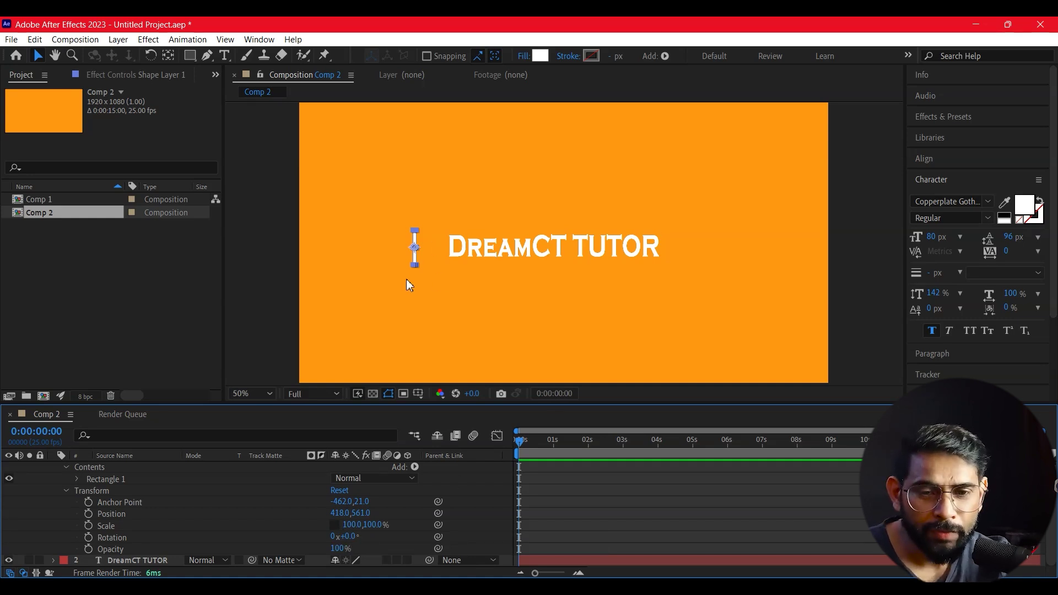
left_click_drag(524, 448, 549, 452)
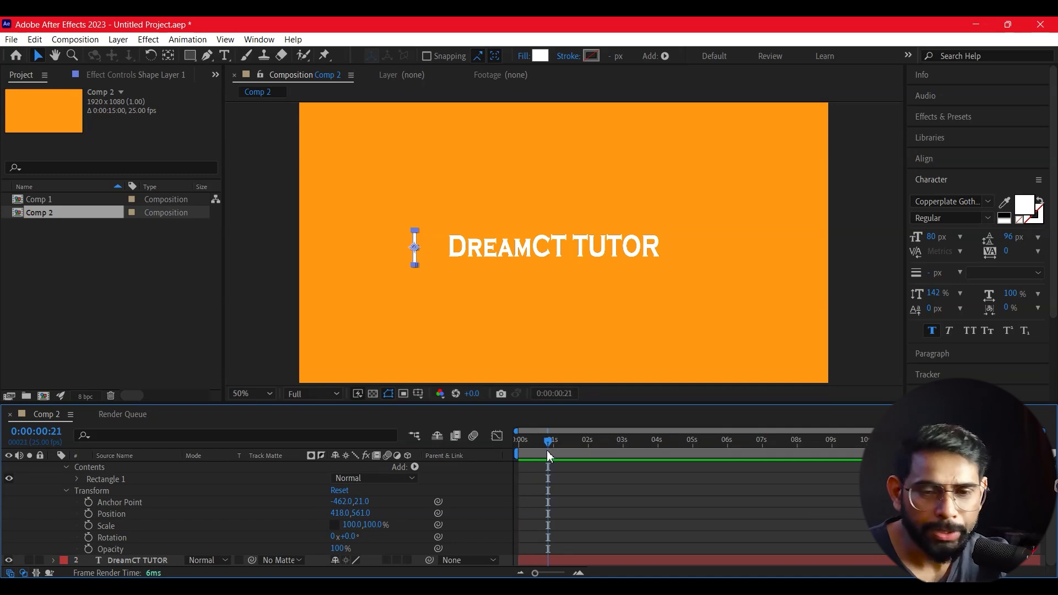
left_click(88, 513)
left_click(89, 526)
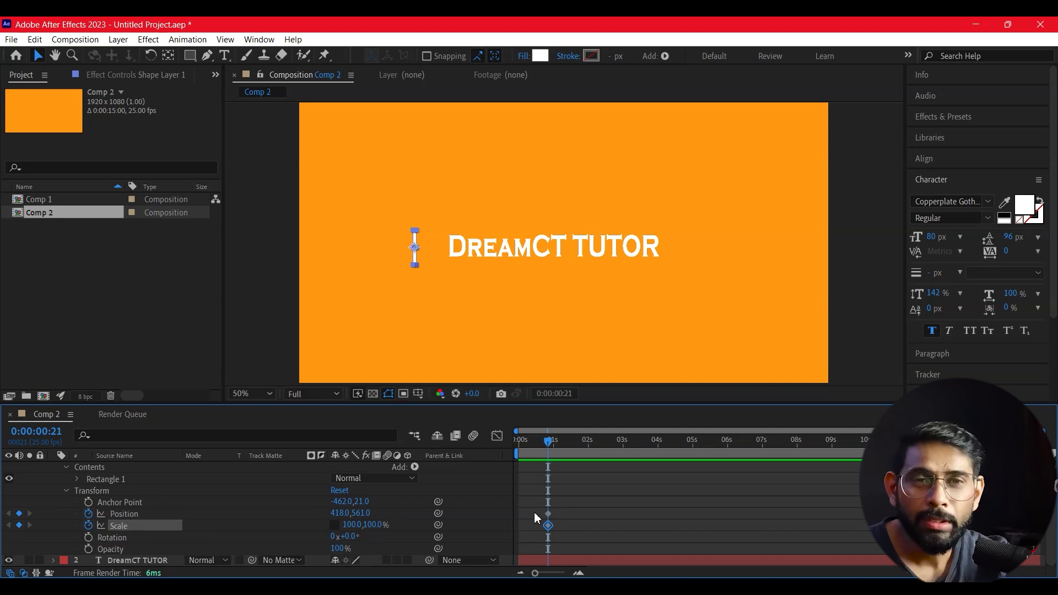
Step: Keyframe Shape Layer 1's Scale at 215.0,100.0% at 0:00:00:09
left_click_drag(548, 443, 530, 454)
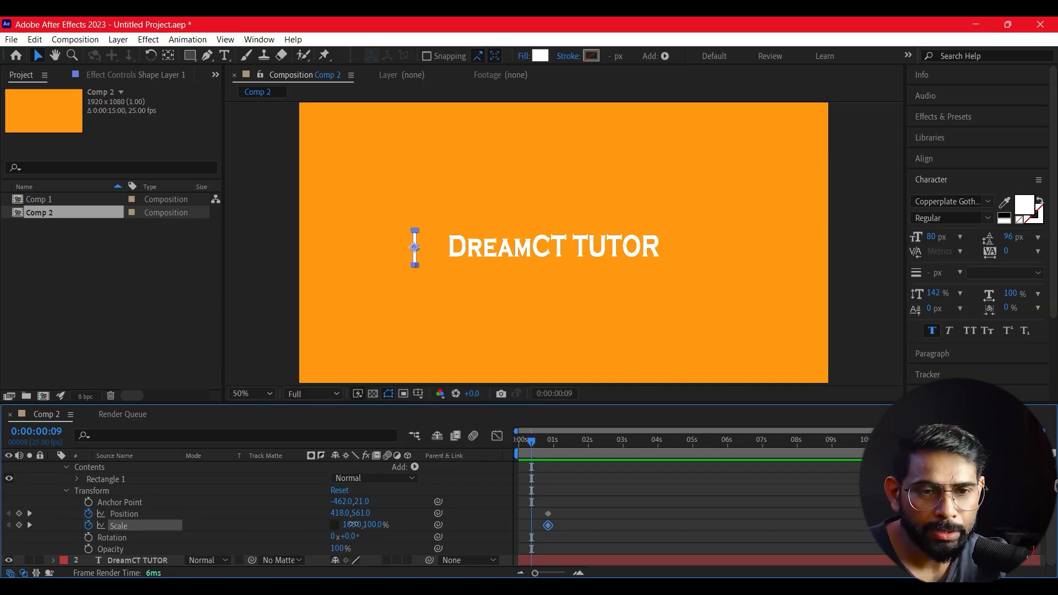
left_click_drag(353, 525, 448, 530)
left_click(518, 440)
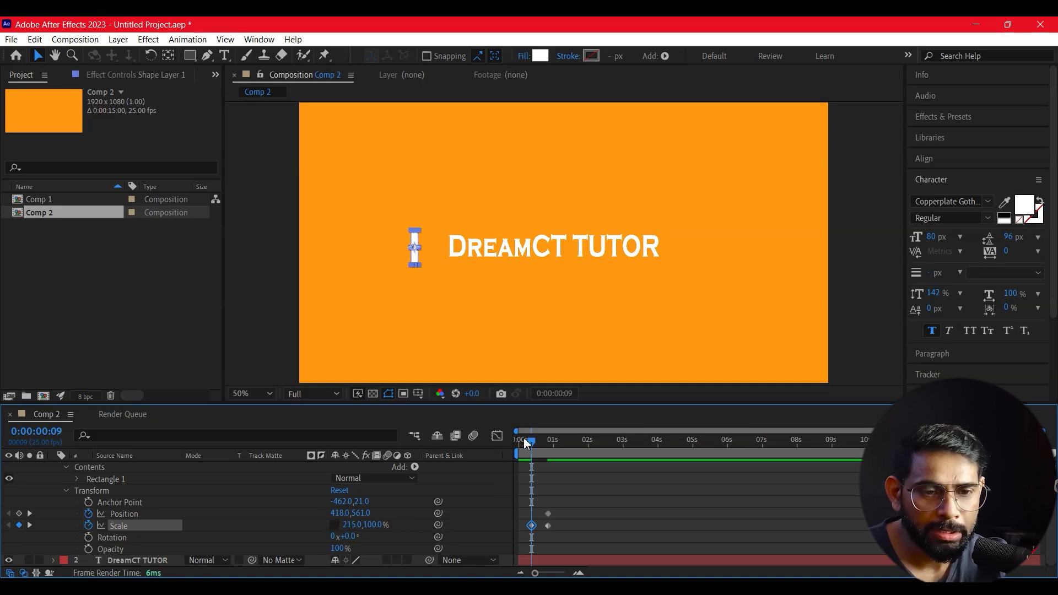
Step: Keyframe Shape Layer 1's Scale at 0.0,100.0% at 0:00:00:00
left_click(353, 525)
key("Return")
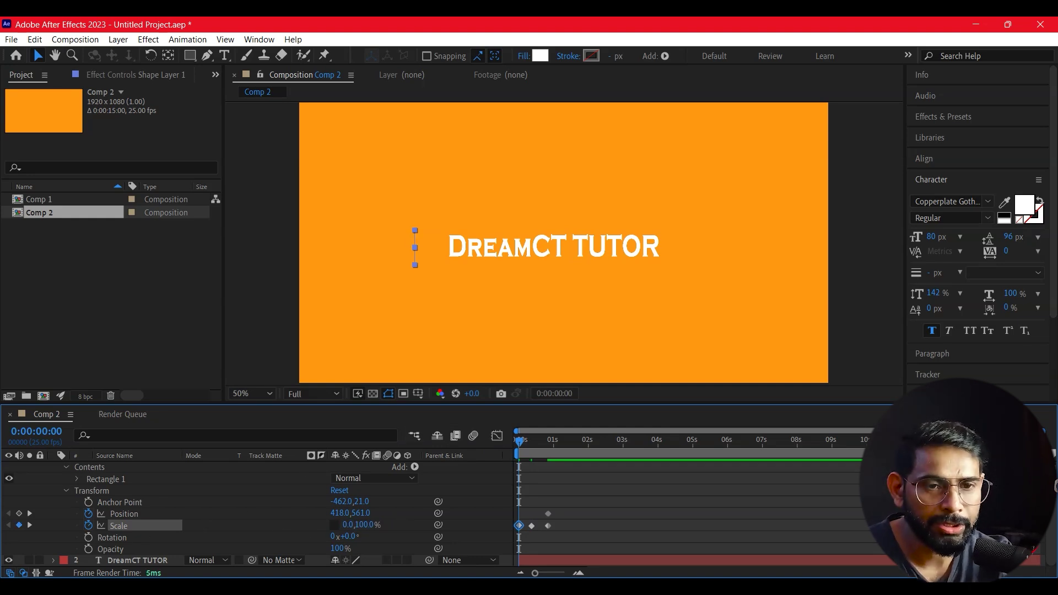
left_click_drag(518, 441, 561, 441)
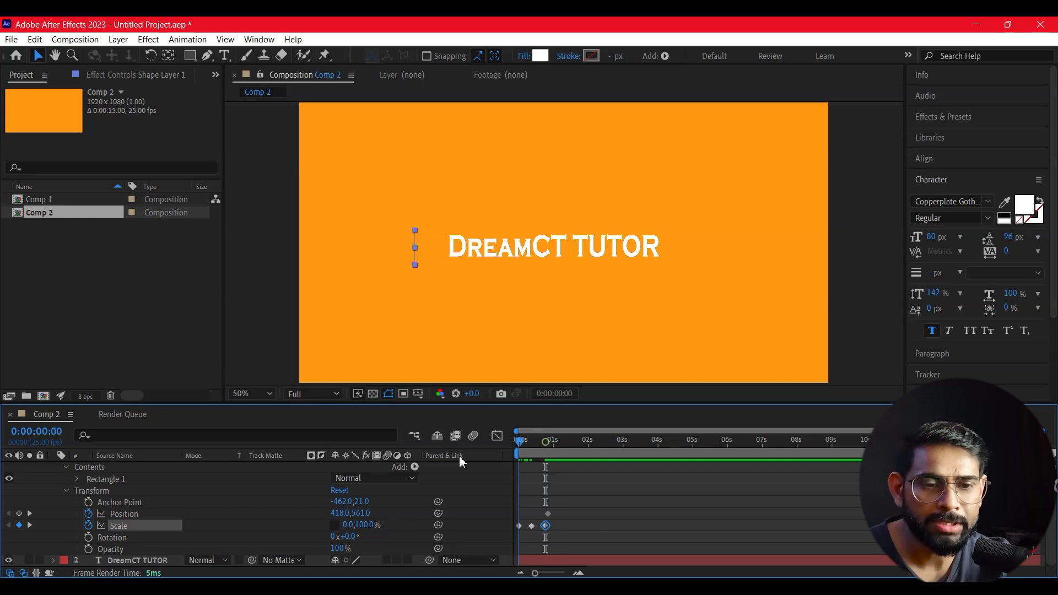
Step: Move Shape Layer 1's second and third Scale keyframes much closer to the start, placing the third at about 0:00:00:07
left_click(586, 502)
left_click(551, 440)
key("equal")
key("equal")
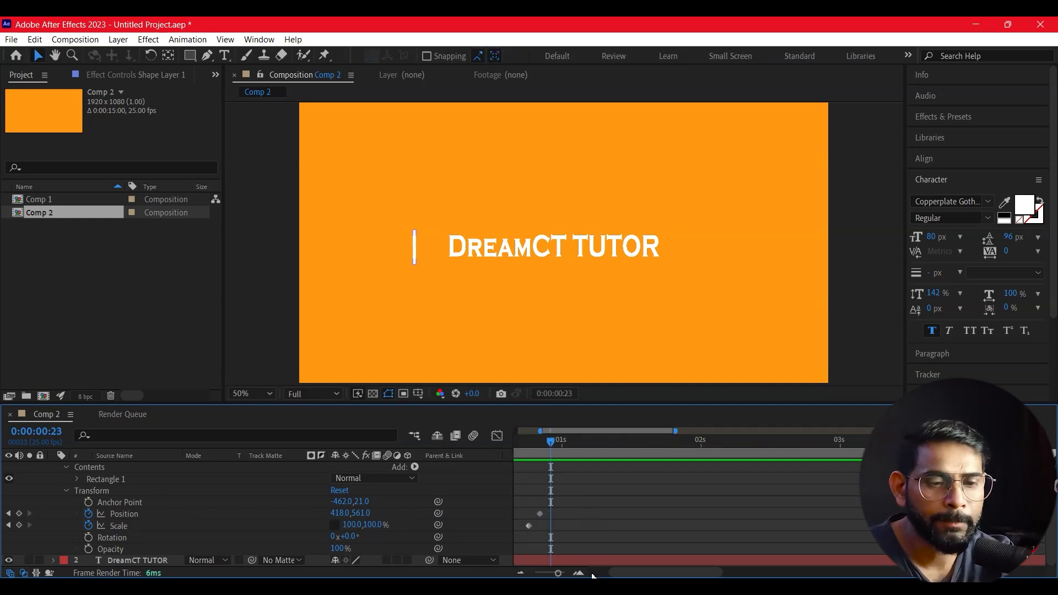
left_click_drag(611, 574, 591, 574)
mouse_move(570, 526)
left_mouse_down()
mouse_move(536, 529)
mouse_move(558, 527)
left_mouse_up()
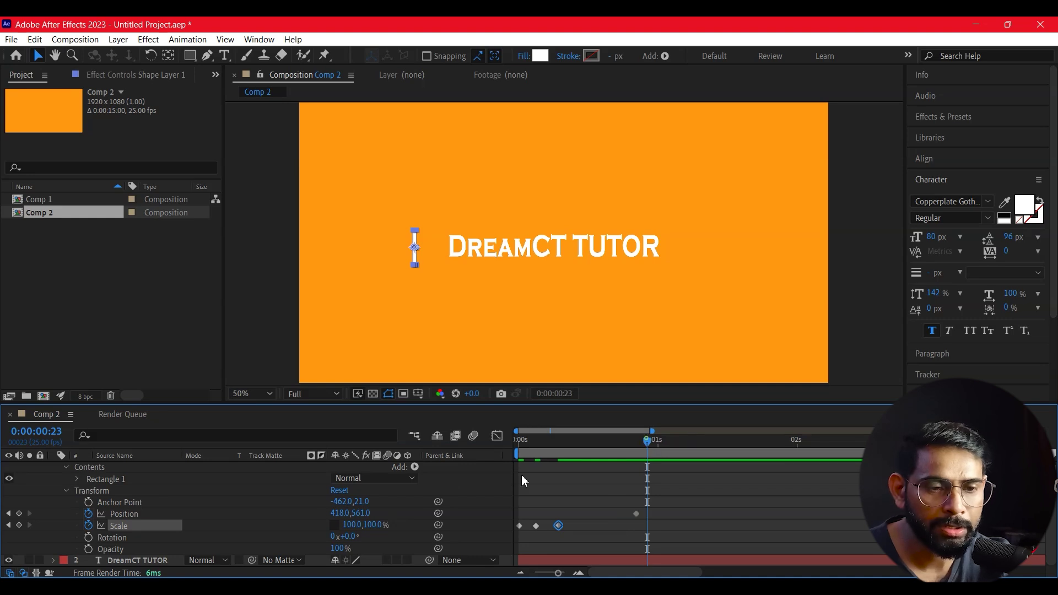
Step: Shift the last Scale keyframe slightly earlier and preview the bar's opening scale animation
key("Home")
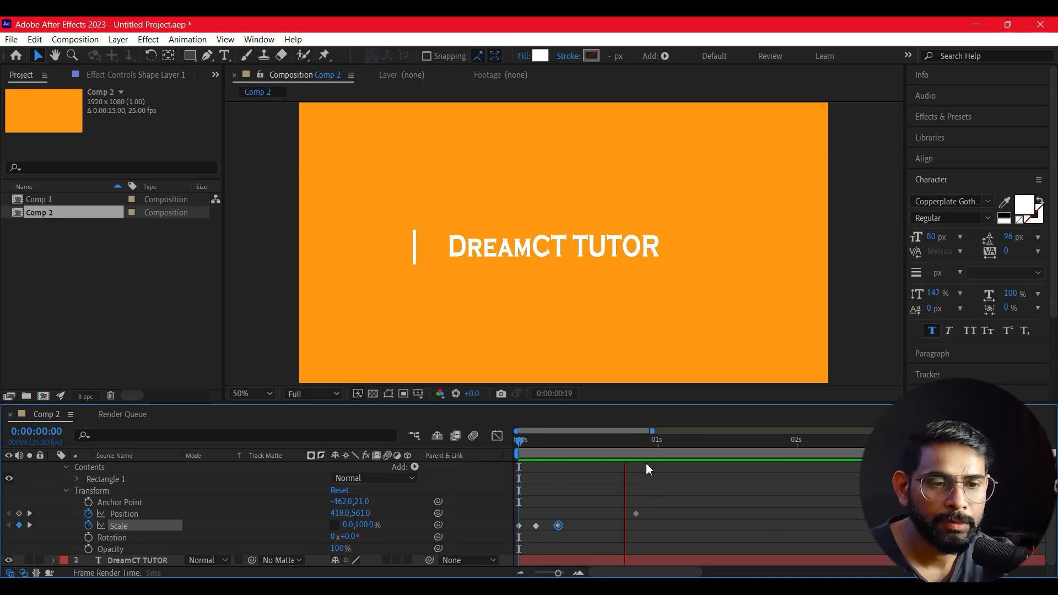
key("space")
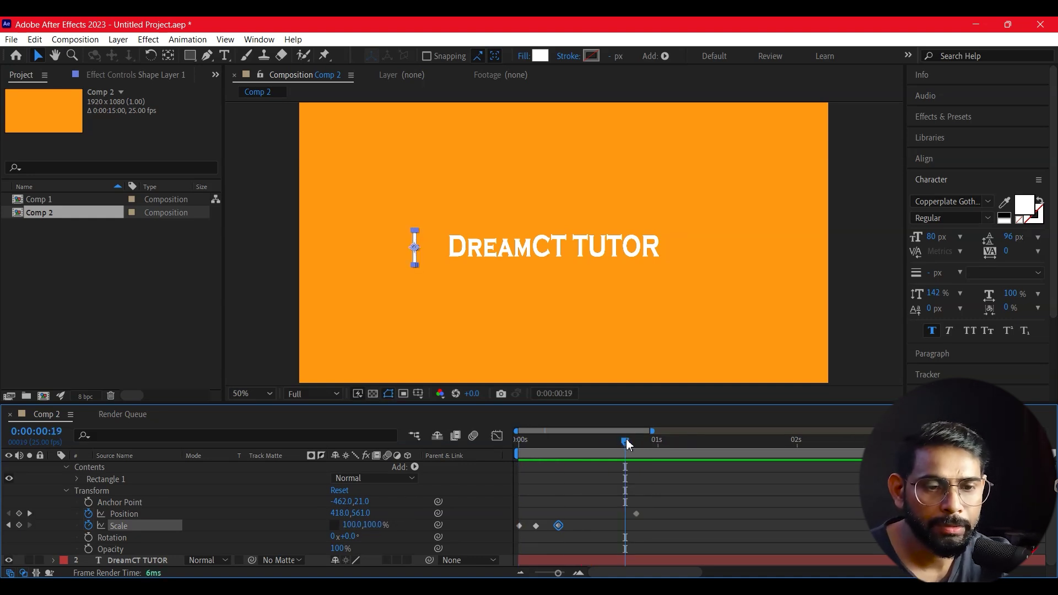
left_click(536, 526)
left_click(557, 527)
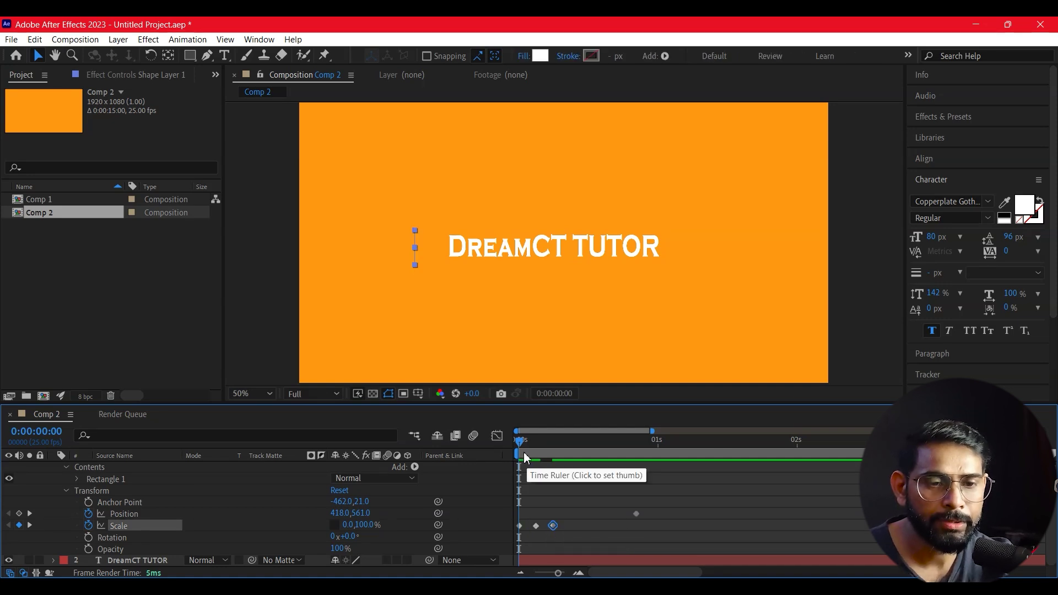
key("space")
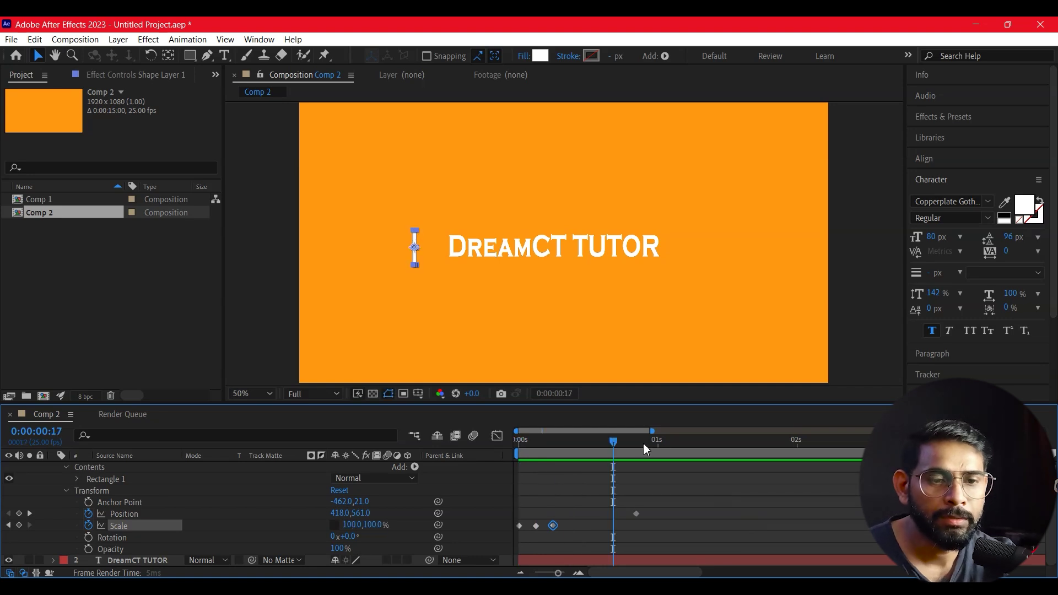
key("space")
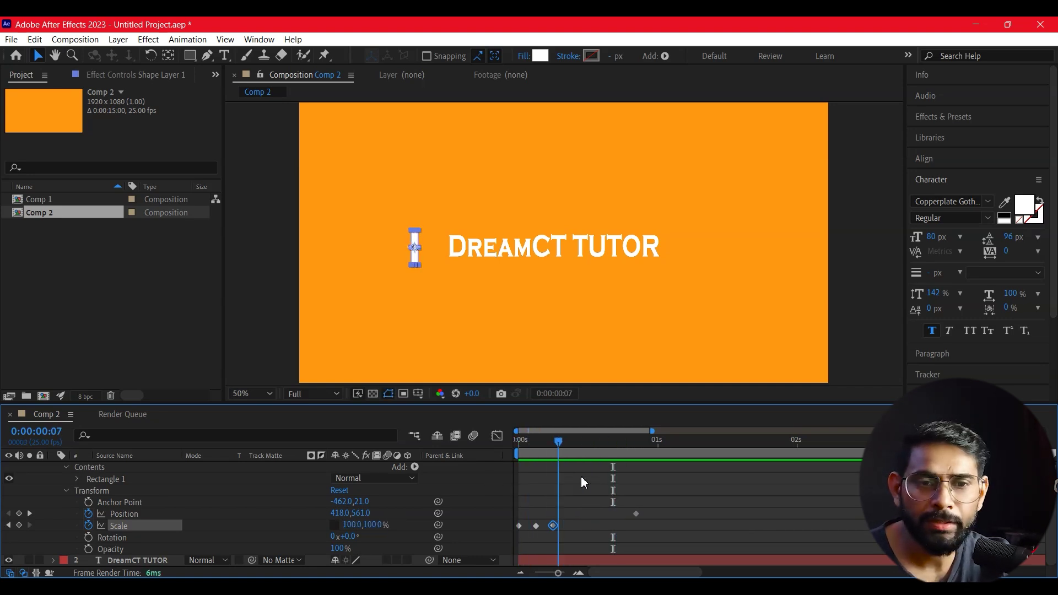
Step: Move Shape Layer 1's Position keyframe earlier, to shortly after the last Scale keyframe
key("Home")
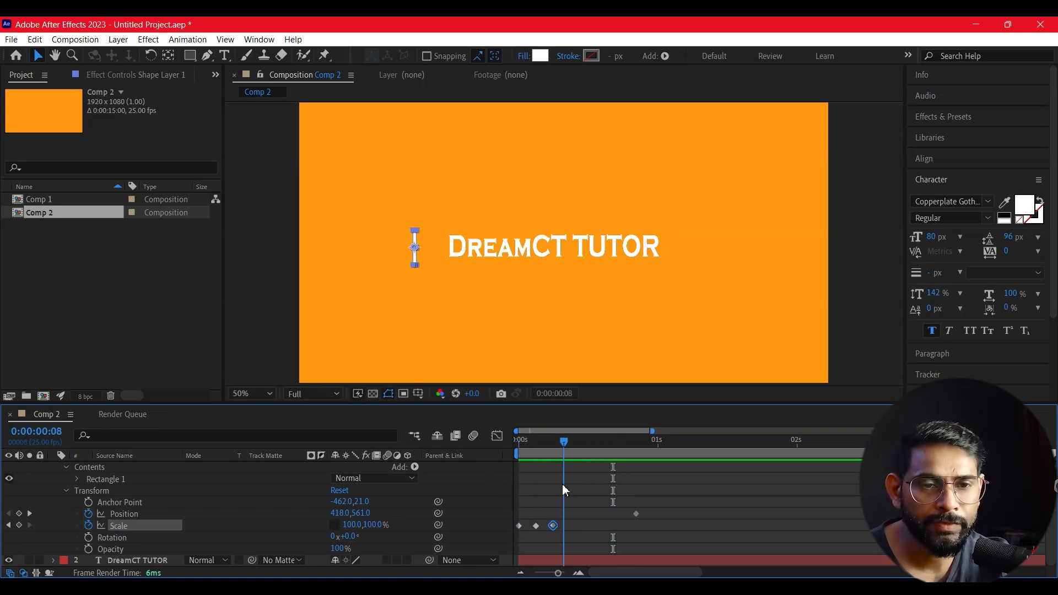
left_click(564, 484)
key("Page_Down")
key("Page_Down")
key("Page_Down")
key("Page_Down")
key("Page_Down")
key("Page_Down")
key("alt+shift+p")
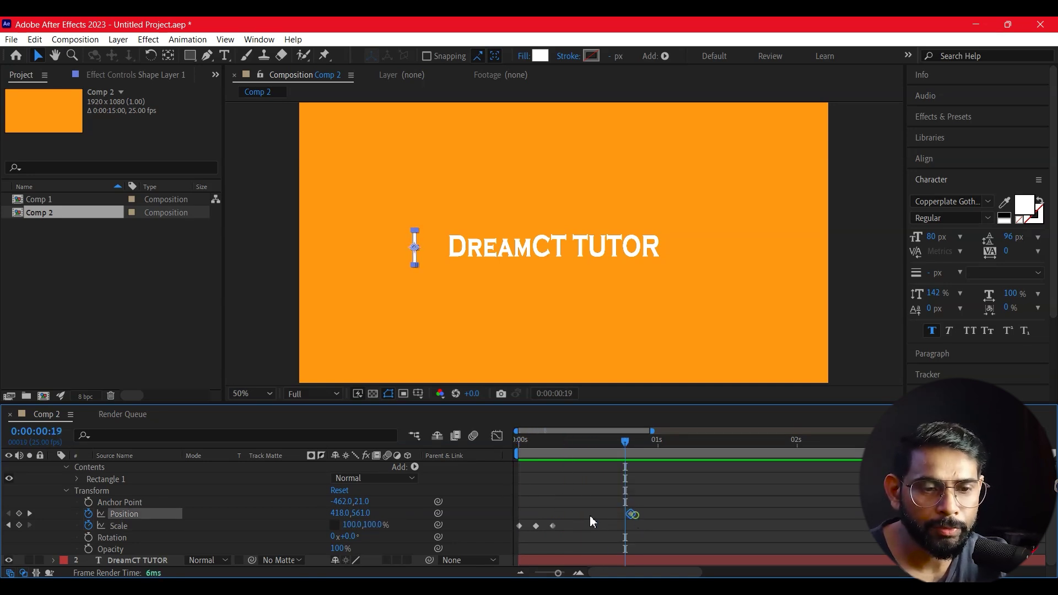
left_click_drag(618, 439, 571, 455)
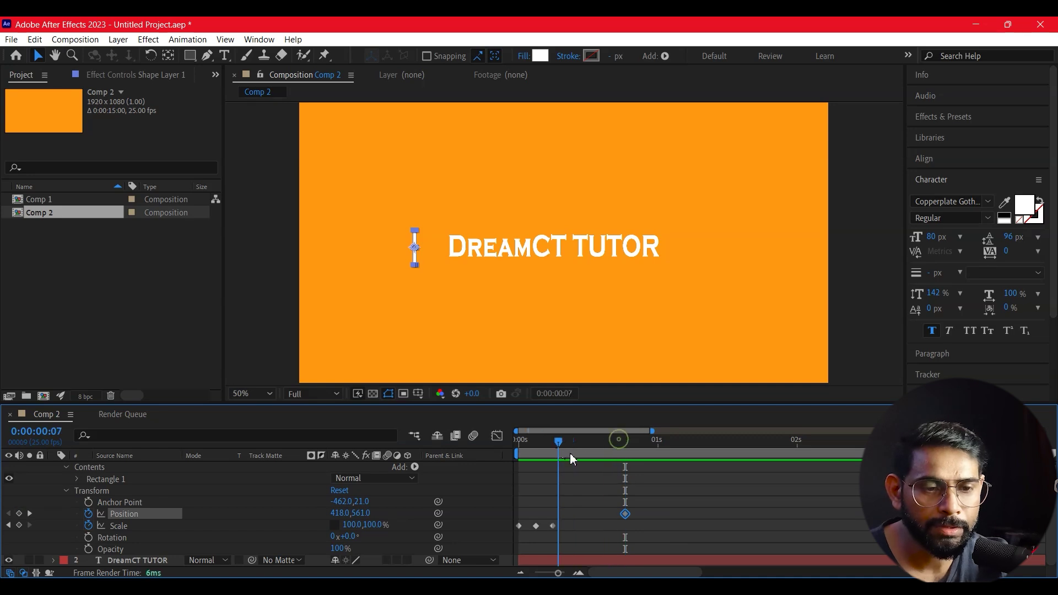
left_click_drag(575, 523, 579, 497)
key("Home")
key("space")
left_click_drag(575, 516, 591, 517)
Step: Keyframe Shape Layer 1's Position at 1538.0,561.0 at 0:00:02:00, moving the bar horizontally past the end of the text
left_click_drag(603, 442, 795, 465)
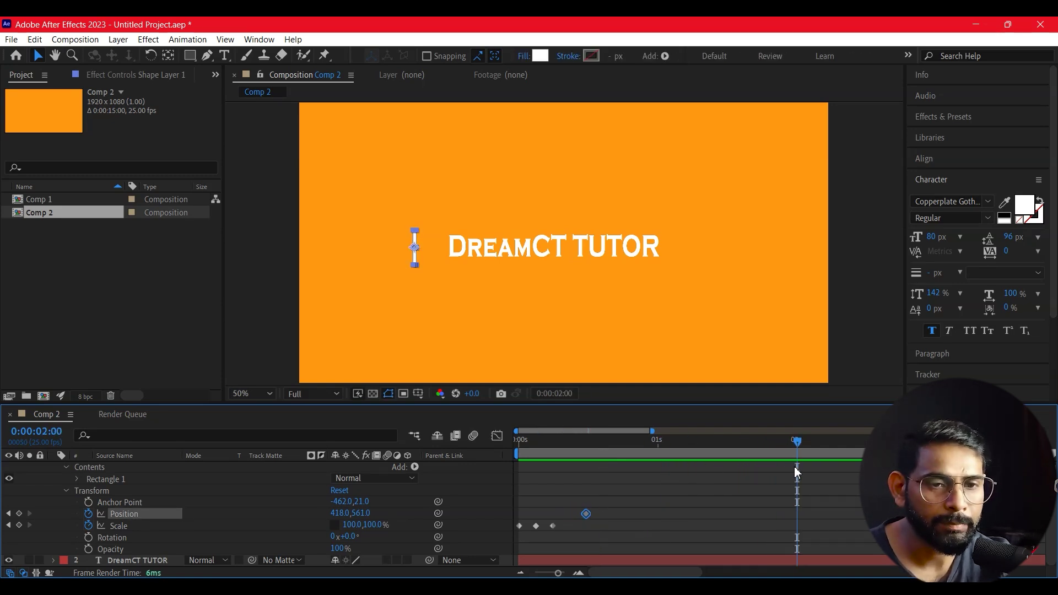
left_click(427, 296)
key("shift+Right")
key("shift+Right")
key("shift+Right")
key("shift+Right")
key("shift+Right")
key("shift+Right")
key("shift+Right")
key("shift+Right")
key("shift+Right")
key("shift+Right")
key("shift+Right")
key("shift+Right")
key("shift+Right")
key("shift+Right")
key("shift+Right")
key("shift+Right")
key("shift+Right")
key("shift+Right")
key("shift+Right")
key("shift+Right")
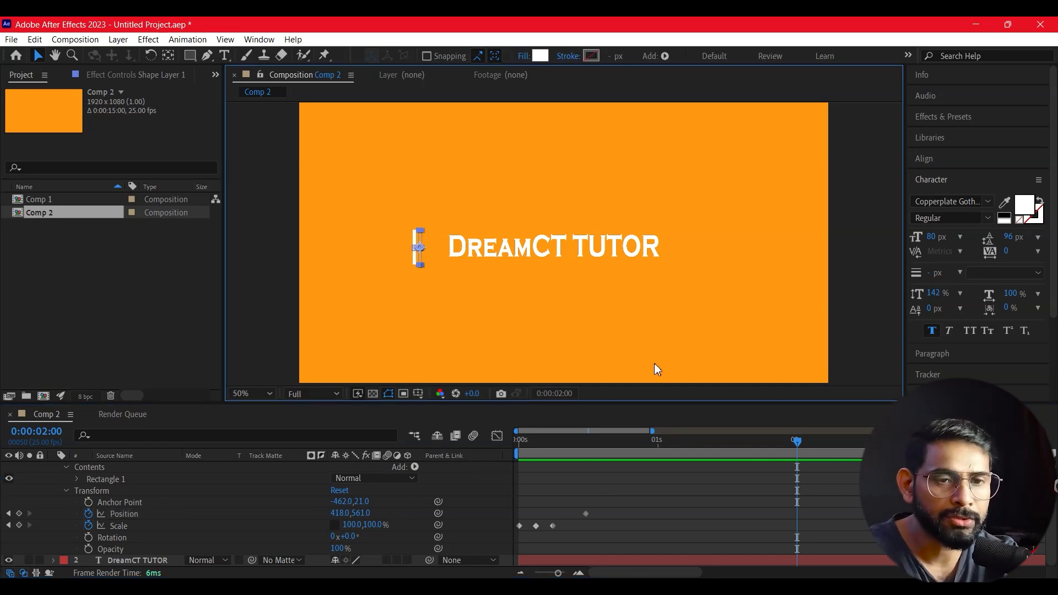
key("shift+Right")
key("shift+Right")
key("shift+Right")
key("shift+Right")
key("shift+Right")
key("shift+Right")
key("shift+Right")
key("shift+Right")
key("shift+Right")
key("shift+Right")
key("shift+Right")
key("shift+Right")
key("shift+Right")
key("shift+Right")
key("shift+Right")
key("shift+Right")
key("shift+Right")
key("shift+Right")
key("shift+Right")
key("shift+Right")
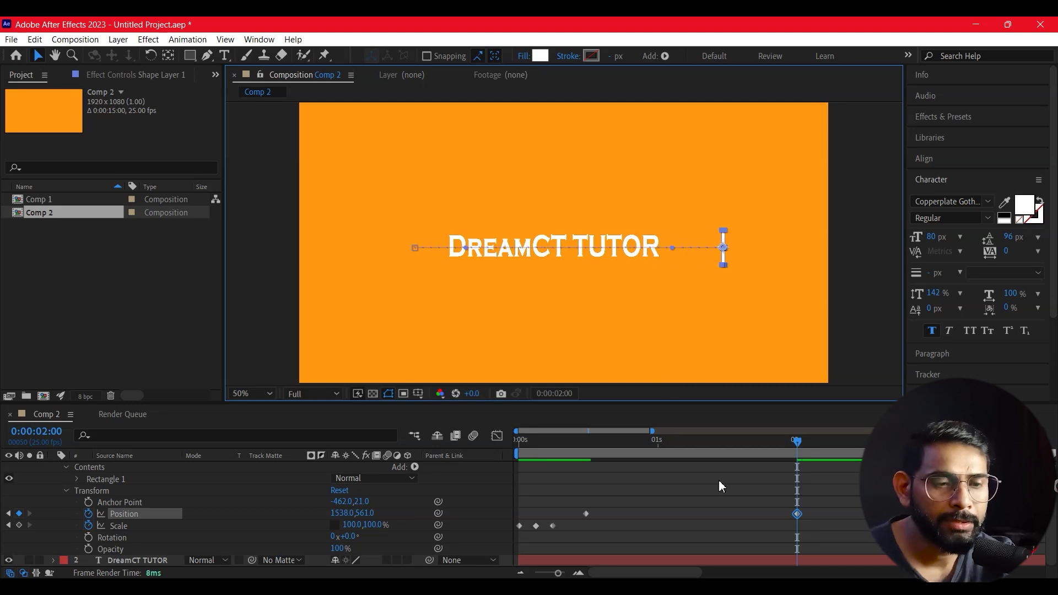
Step: Preview the bar's travel across the DreamCT TUTOR text from the beginning
key("Home")
left_click(220, 475)
left_click(699, 301)
key("space")
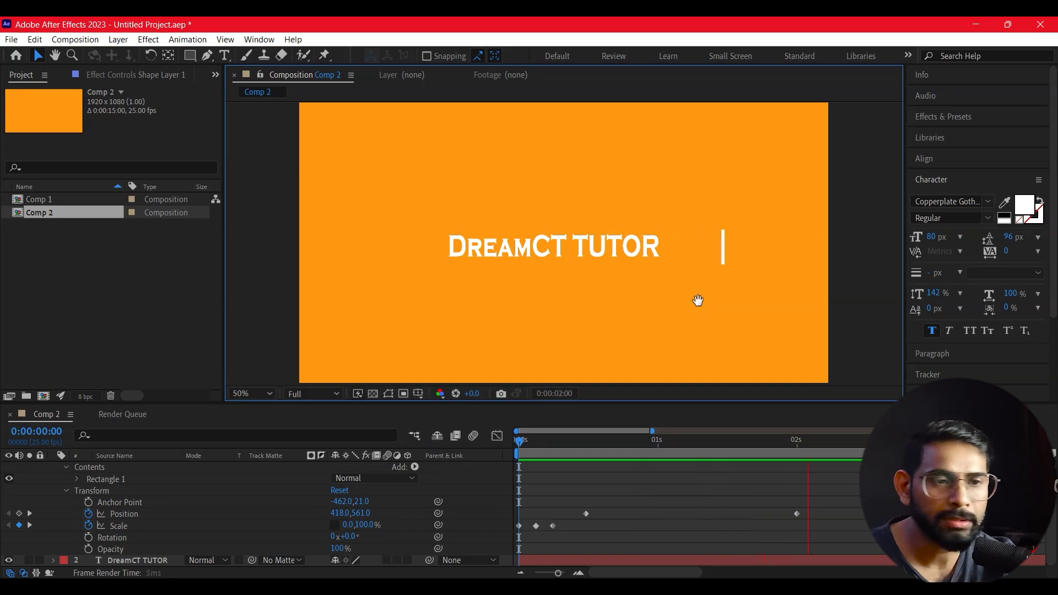
key("space")
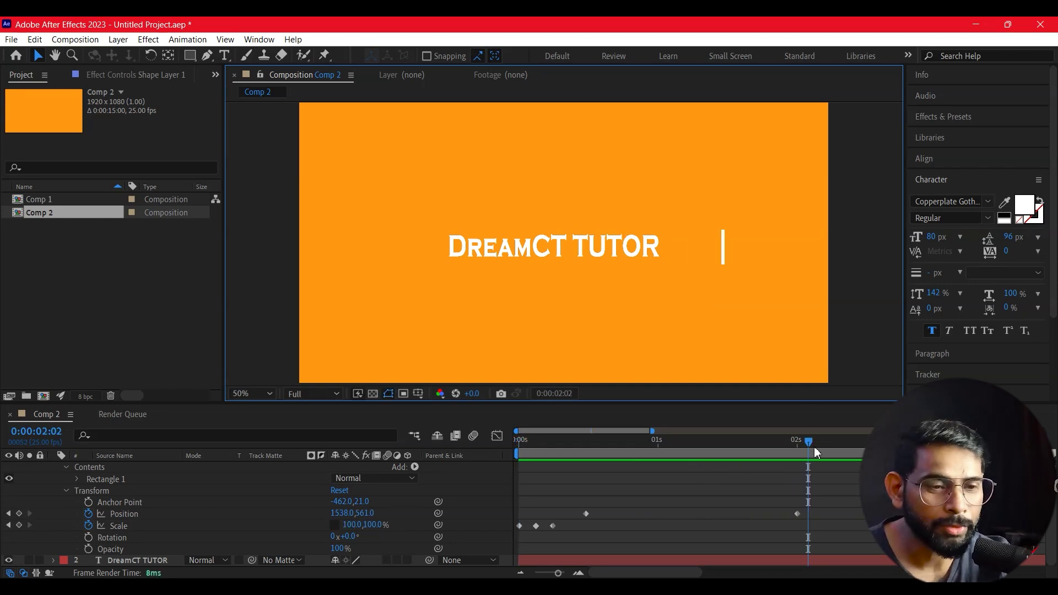
Step: Keyframe Shape Layer 1's Position at about 1458.0,561.0 at 0:00:02:06, bringing the bar back toward the text
left_click(788, 440)
left_click_drag(800, 442, 763, 469)
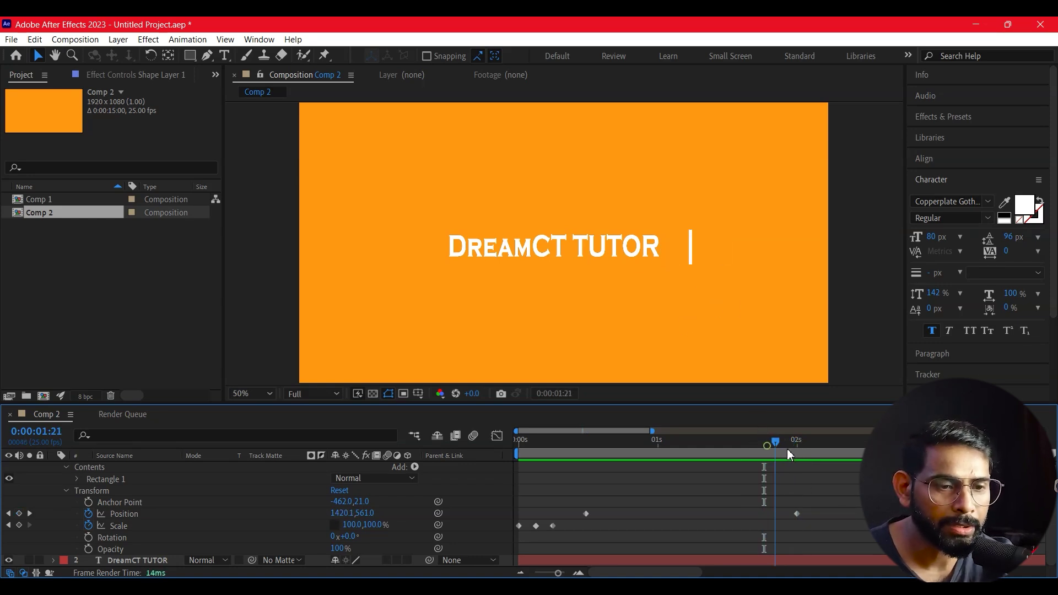
left_click_drag(804, 457, 832, 466)
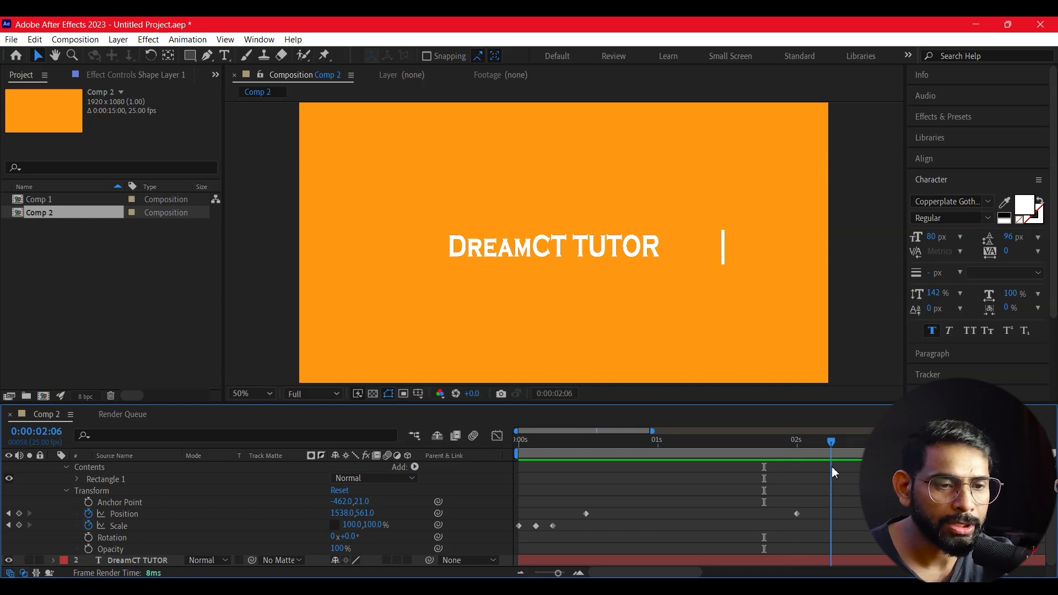
left_click(725, 259)
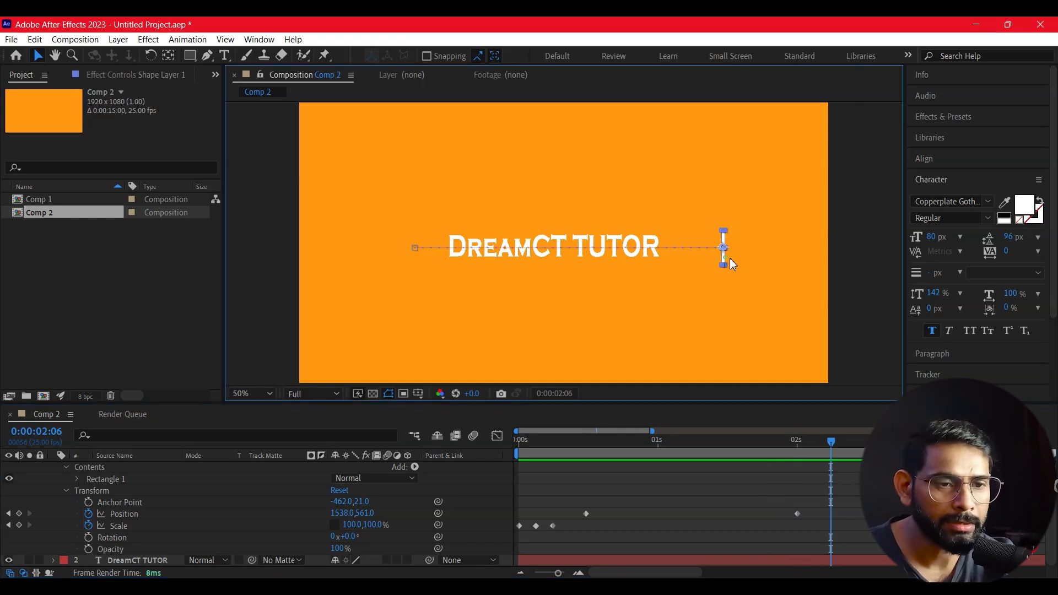
key("shift+Left")
key("shift+Left")
key("shift+Left")
key("shift+Left")
key("shift+Left")
key("shift+Left")
key("shift+Left")
key("shift+Left")
key("shift+Left")
key("shift+Left")
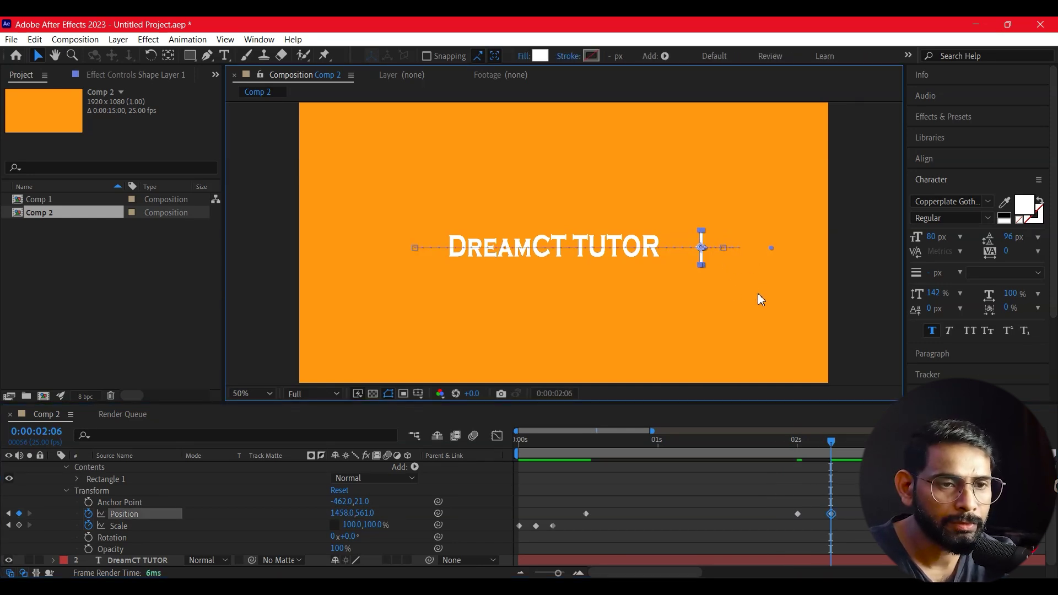
Step: Play the animation to check how the bar passes the text and settles back
left_click_drag(831, 444, 735, 455)
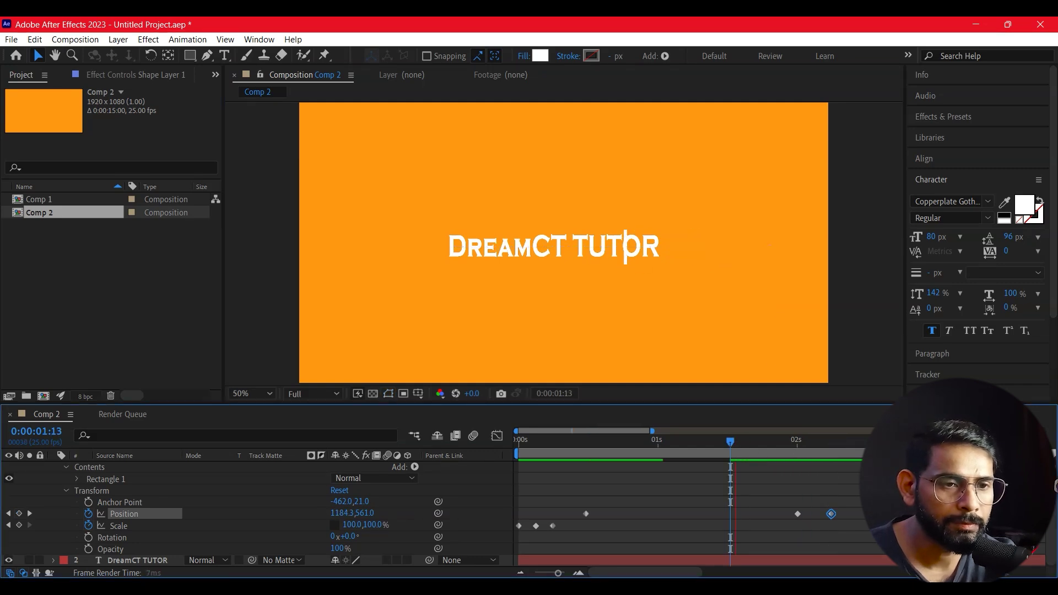
key("space")
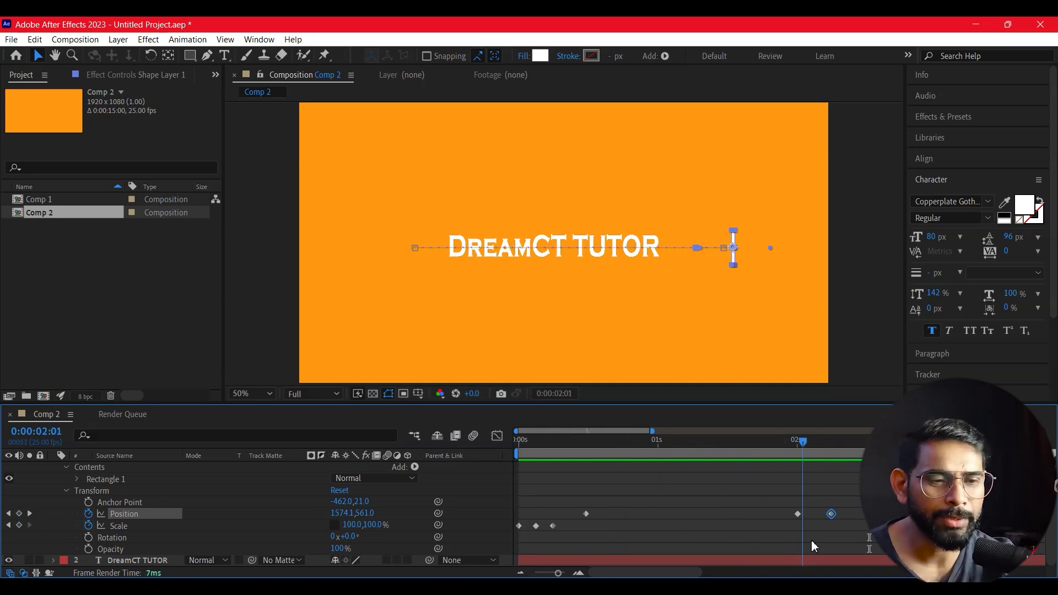
key("space")
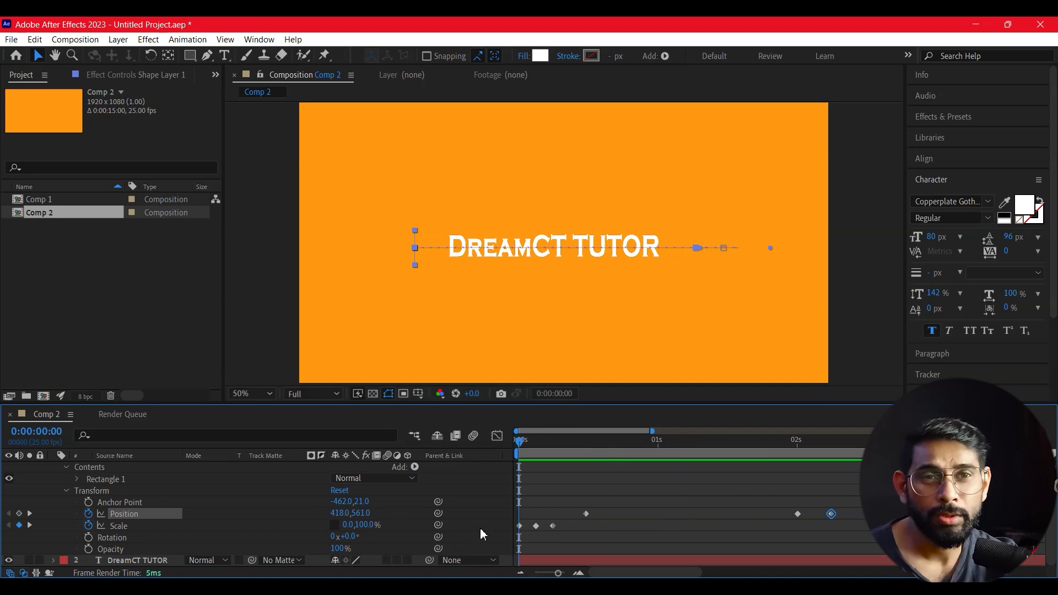
Step: Deselect the bar and collapse Shape Layer 1's properties in the timeline
left_click(540, 319)
left_click(64, 468)
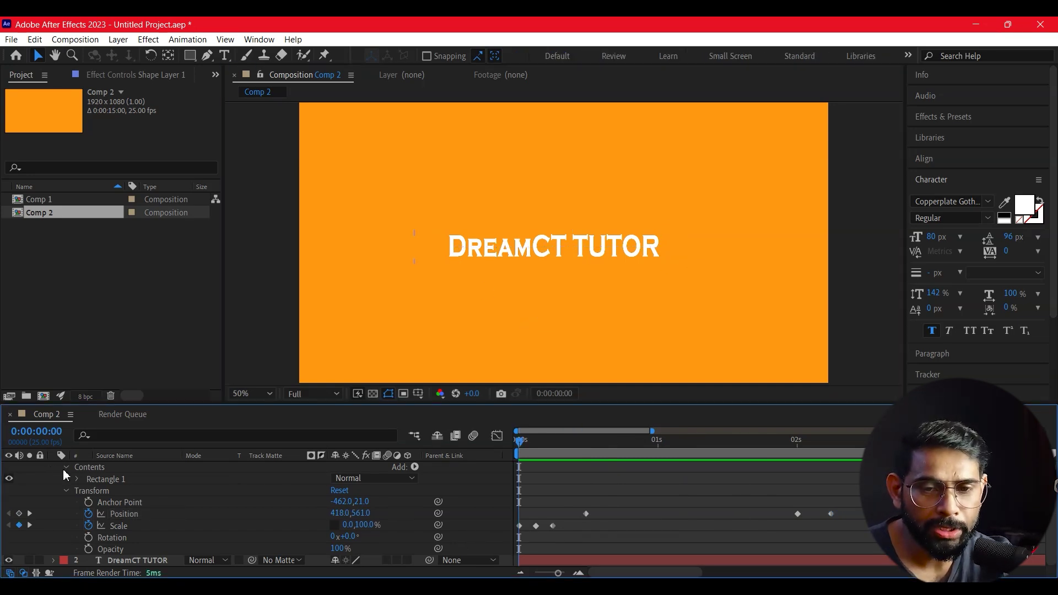
left_click(54, 467)
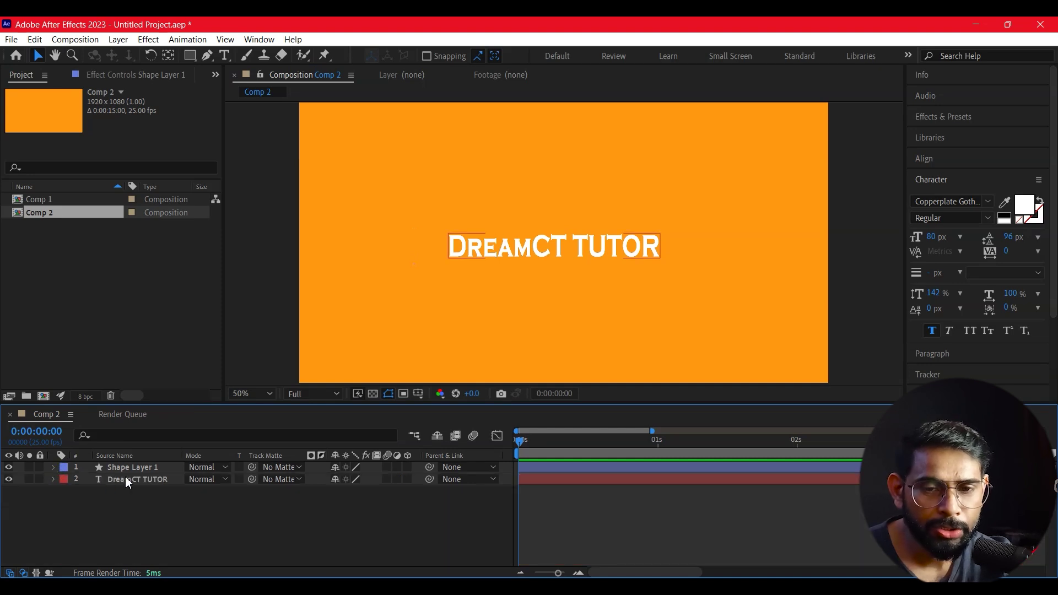
Step: Draw a rectangular mask around the whole text on the DreamCT TUTOR layer, with some margin on every side
left_click(128, 467)
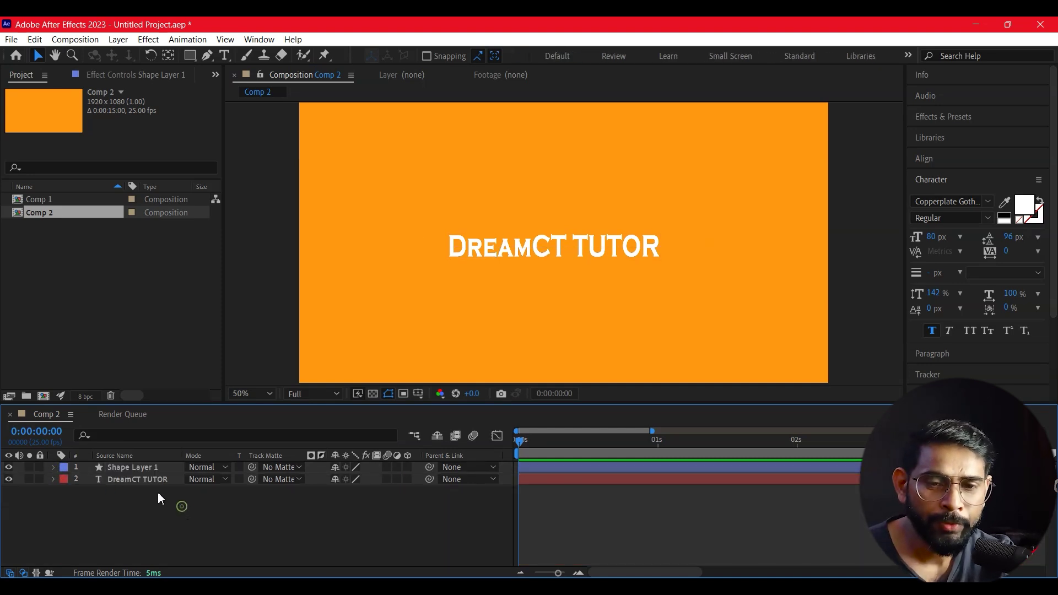
left_click(145, 479)
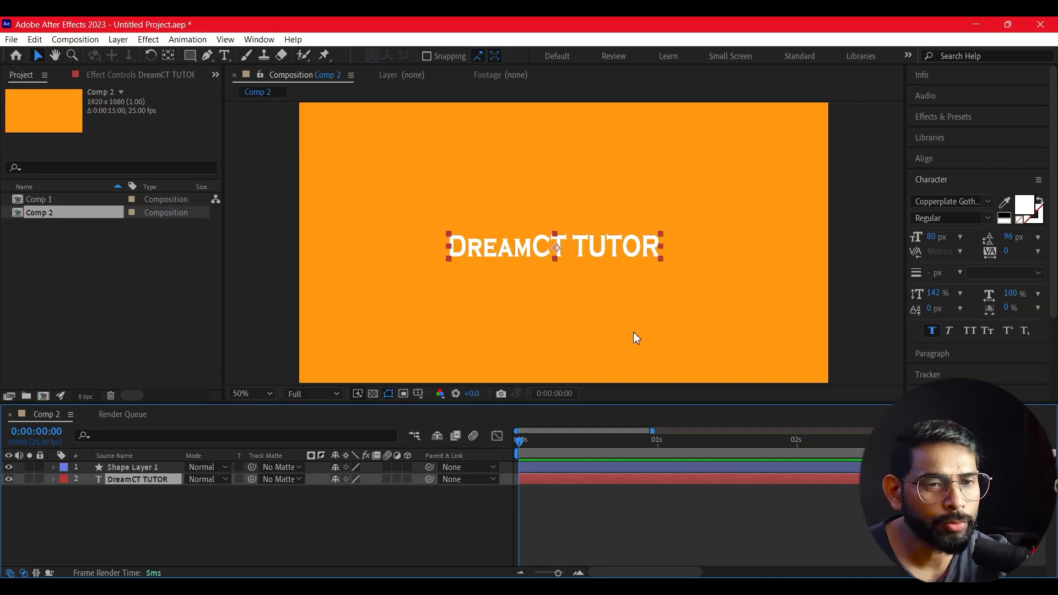
left_click(338, 537)
left_click(134, 481)
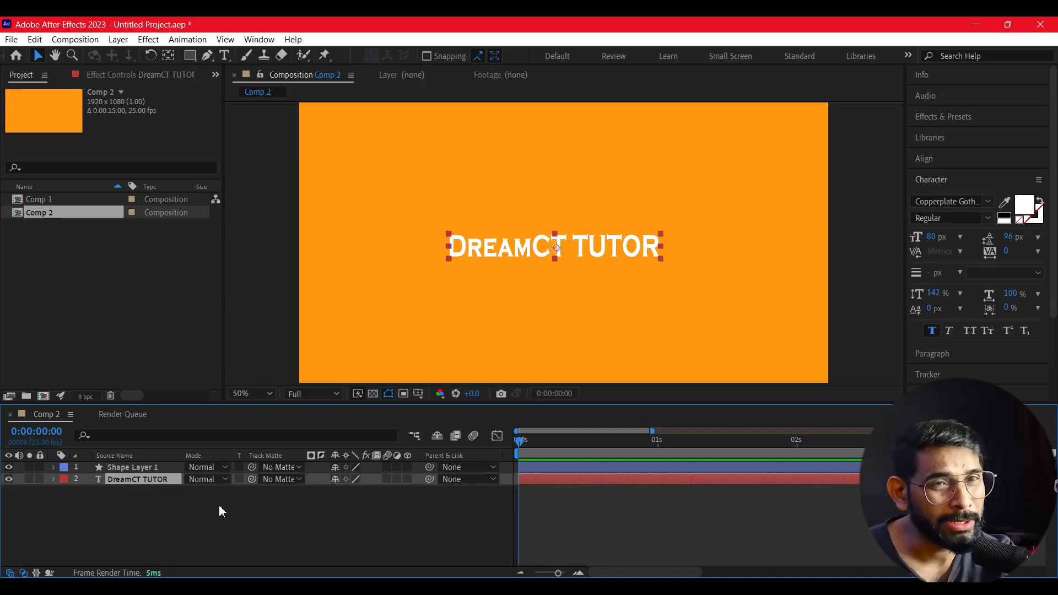
left_click(190, 56)
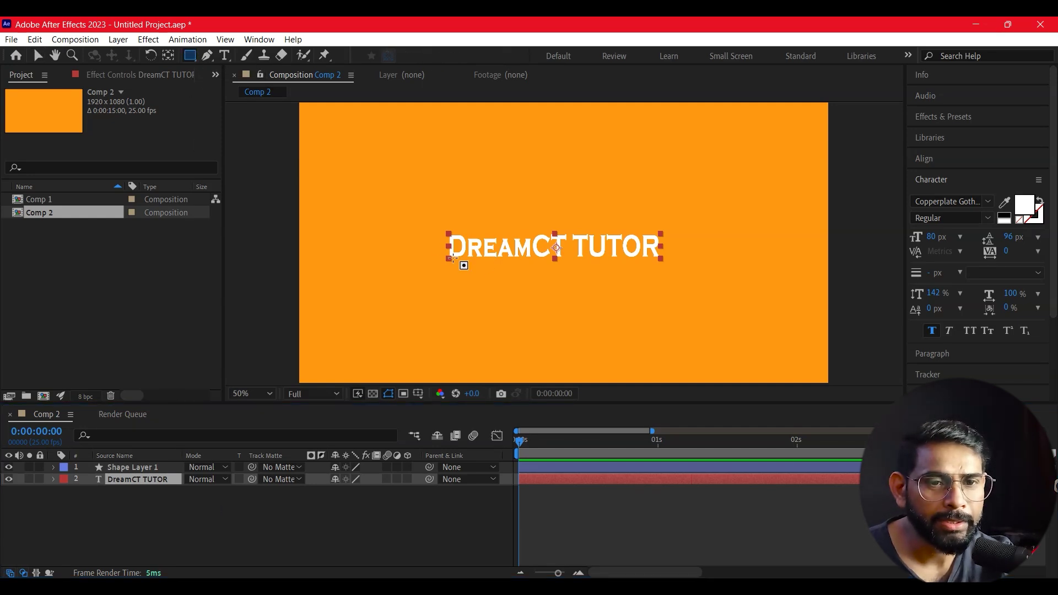
left_click_drag(413, 222, 682, 275)
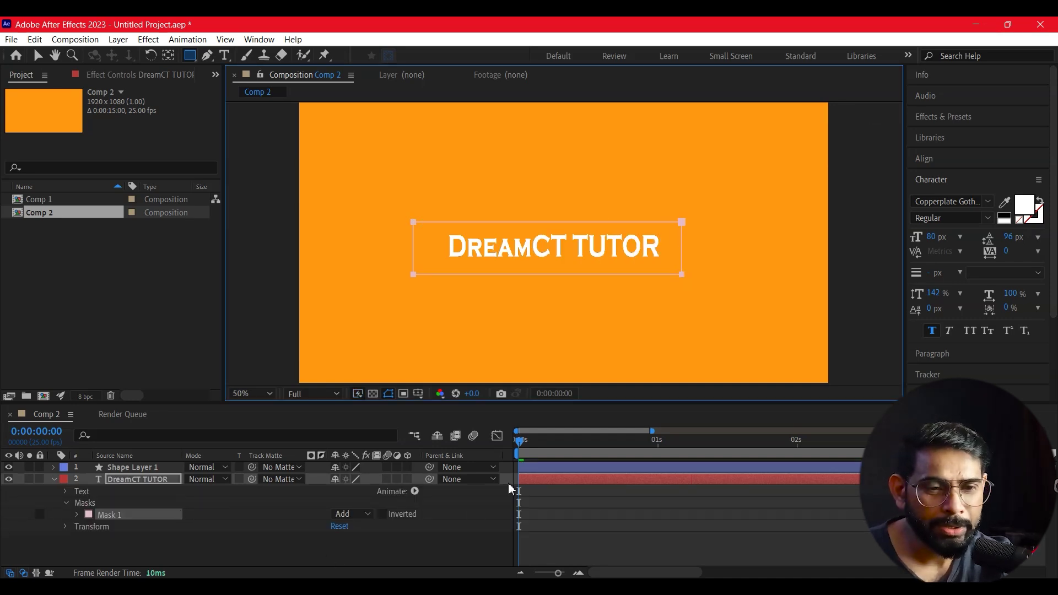
Step: Expand Mask 1's properties on the DreamCT TUTOR layer and switch to the Selection tool
left_click(76, 516)
left_click(126, 525)
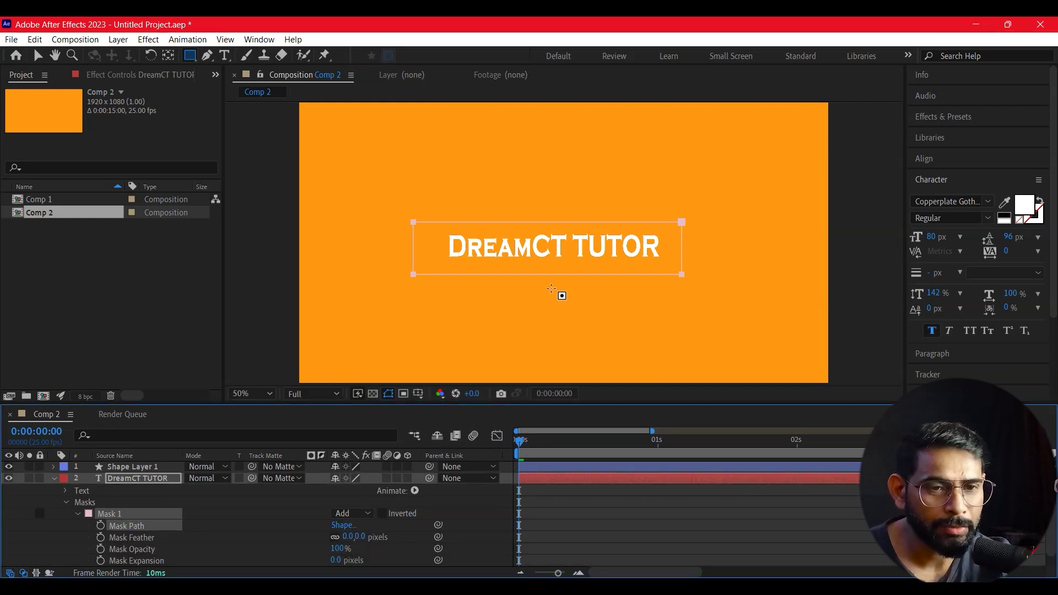
left_click(39, 55)
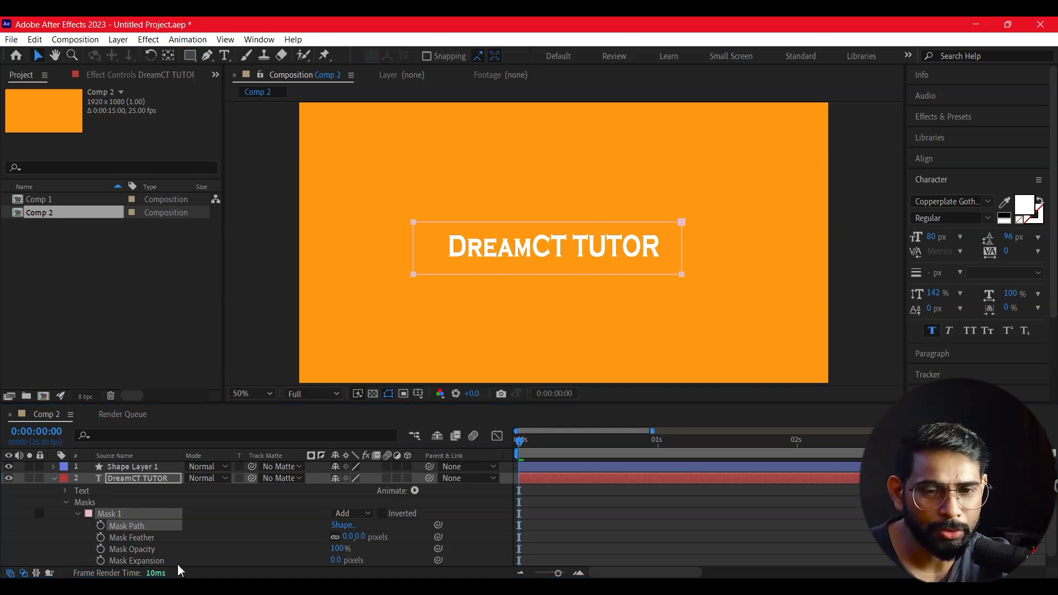
left_click(129, 526)
left_click(571, 257)
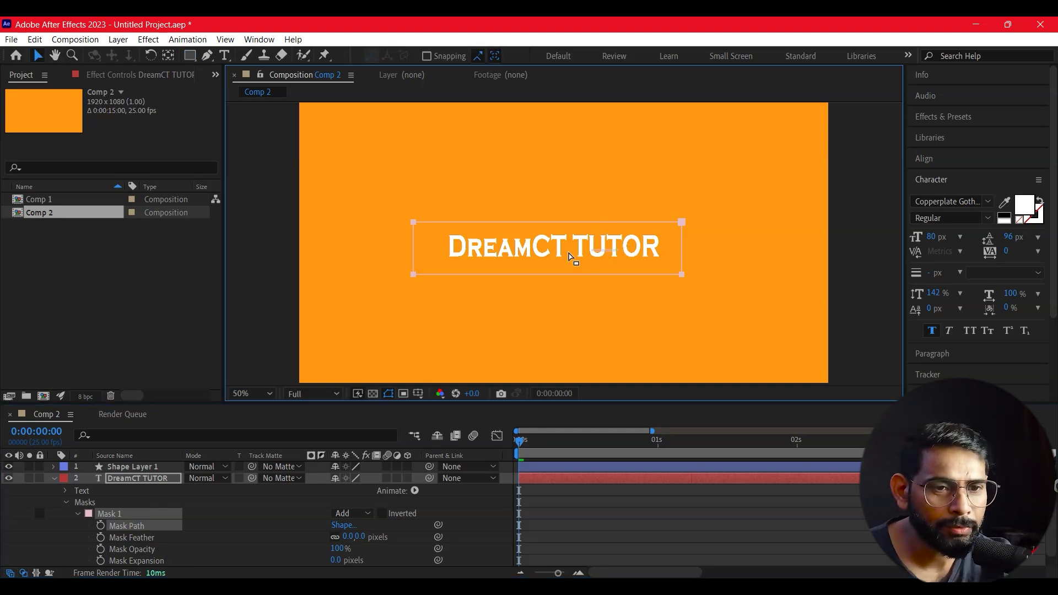
left_click(556, 251)
left_click(687, 243)
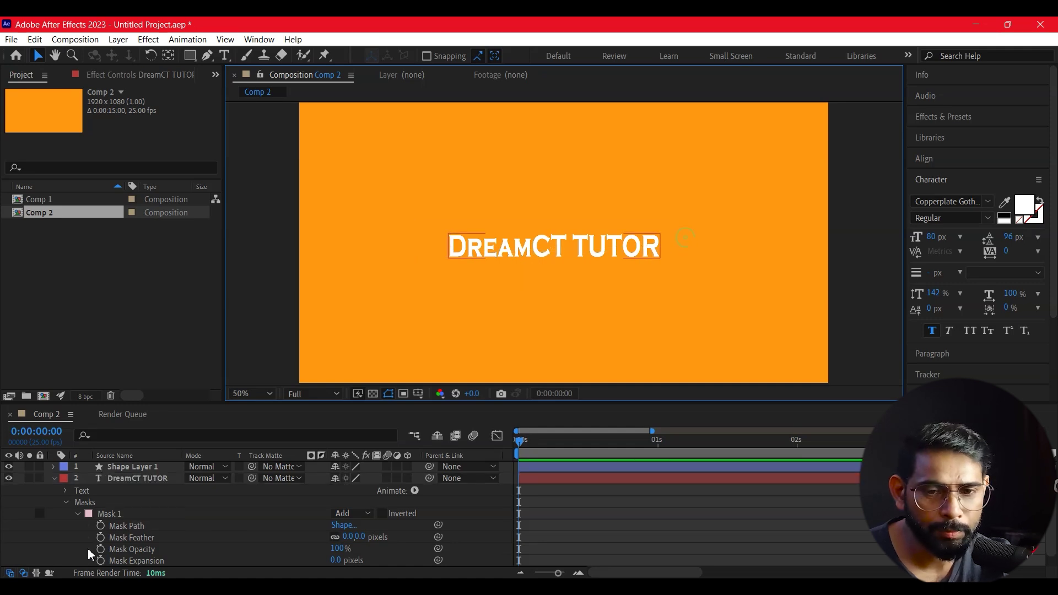
Step: Select Mask 1's Mask Path and shift the mask left past the text's first letter so the whole text is hidden
left_click(130, 526)
key("shift+Left")
key("shift+Left")
key("shift+Left")
key("shift+Left")
key("shift+Left")
key("shift+Left")
key("shift+Left")
key("shift+Left")
key("shift+Left")
key("shift+Left")
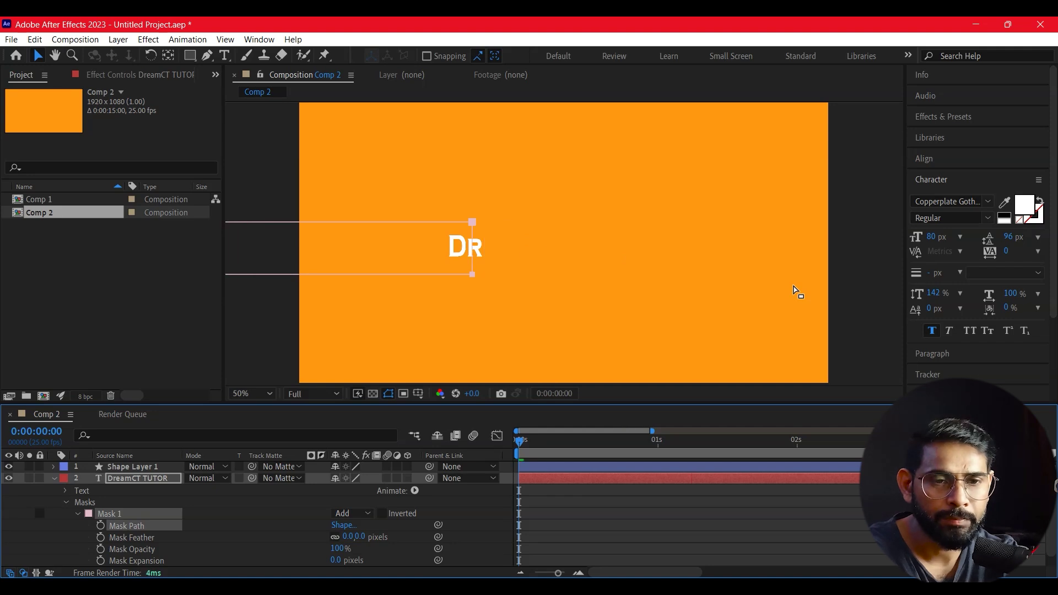
key("shift+Left")
key("shift+Left")
key("shift+Left")
key("shift+Left")
key("shift+Left")
key("shift+Left")
key("shift+Left")
key("shift+Left")
key("shift+Left")
key("shift+Left")
key("shift+Left")
key("shift+Left")
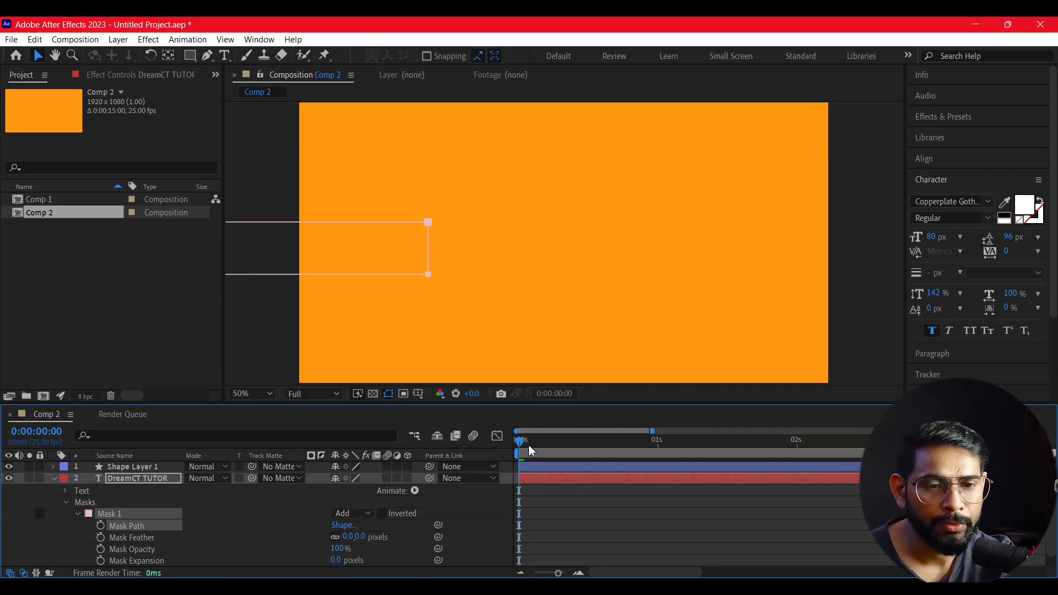
Step: Set the first Mask Path keyframe at 0:00:00:14, where the white bar meets the mask's right edge
left_click_drag(540, 449, 621, 449)
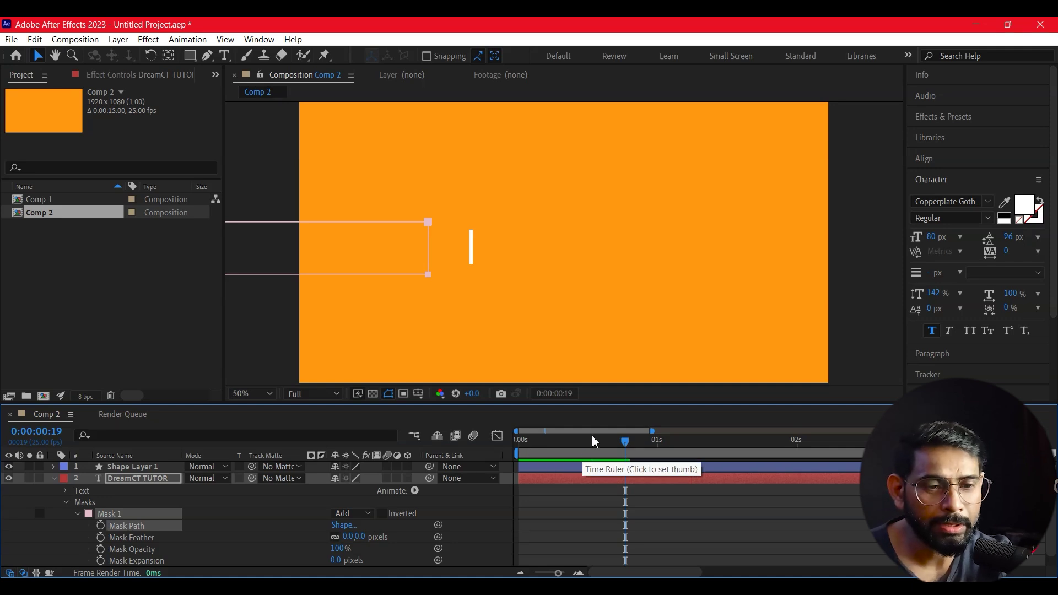
left_click_drag(616, 441, 598, 459)
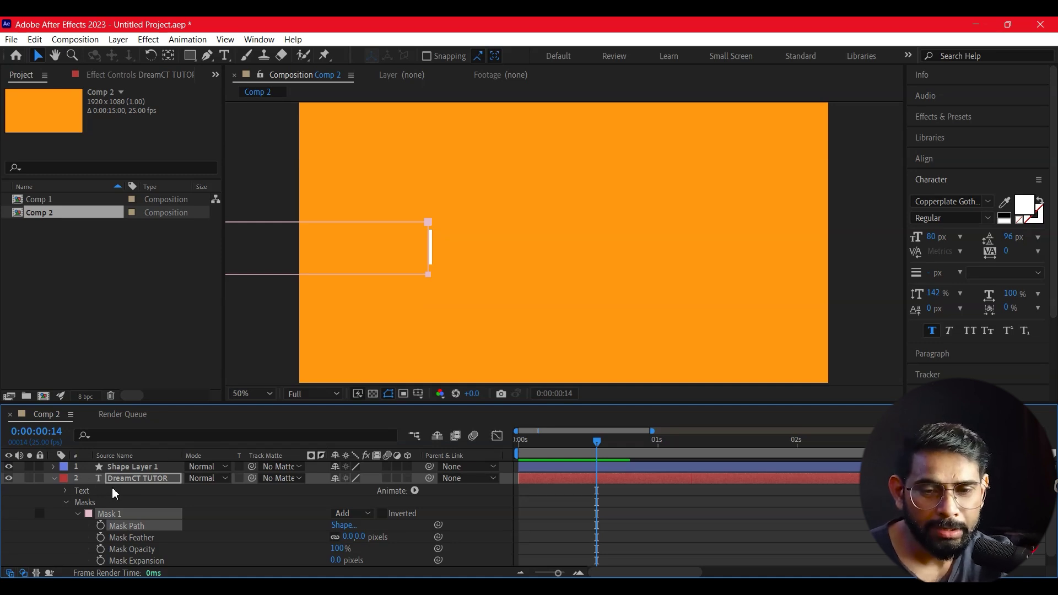
left_click(101, 526)
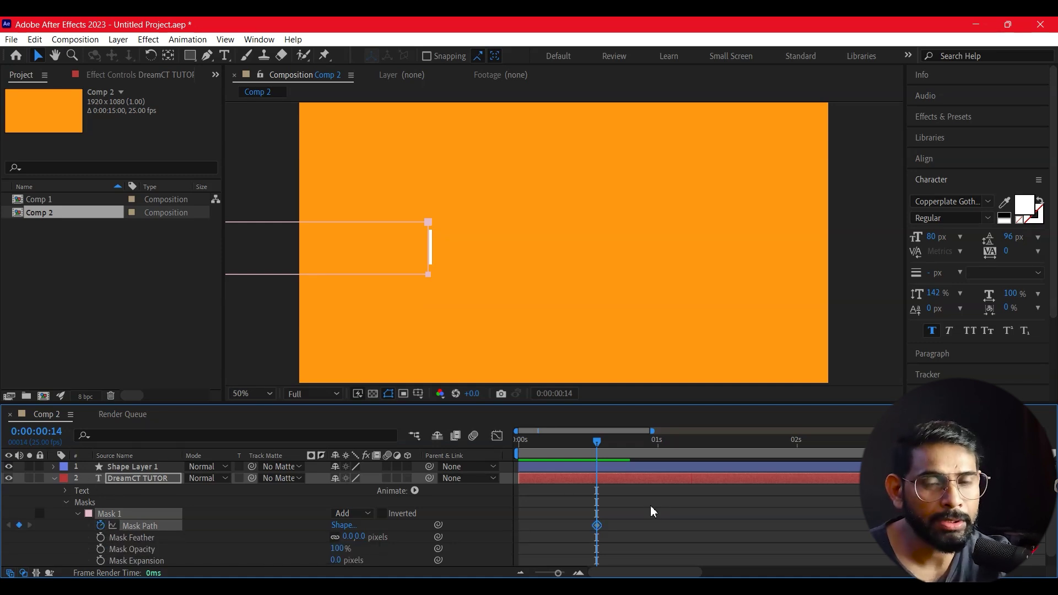
Step: Keyframe the Mask Path at 0:00:00:18 with the mask's right edge moved over to the white bar
left_click_drag(601, 452, 619, 449)
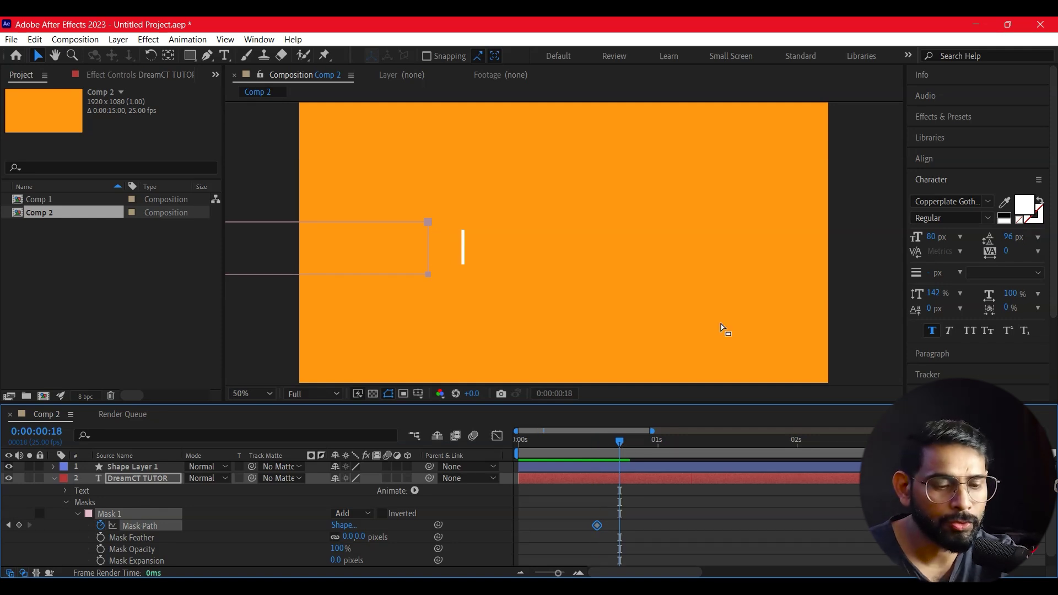
key("shift+Right")
key("shift+Right")
key("shift+Right")
key("shift+Right")
key("shift+Right")
key("shift+Right")
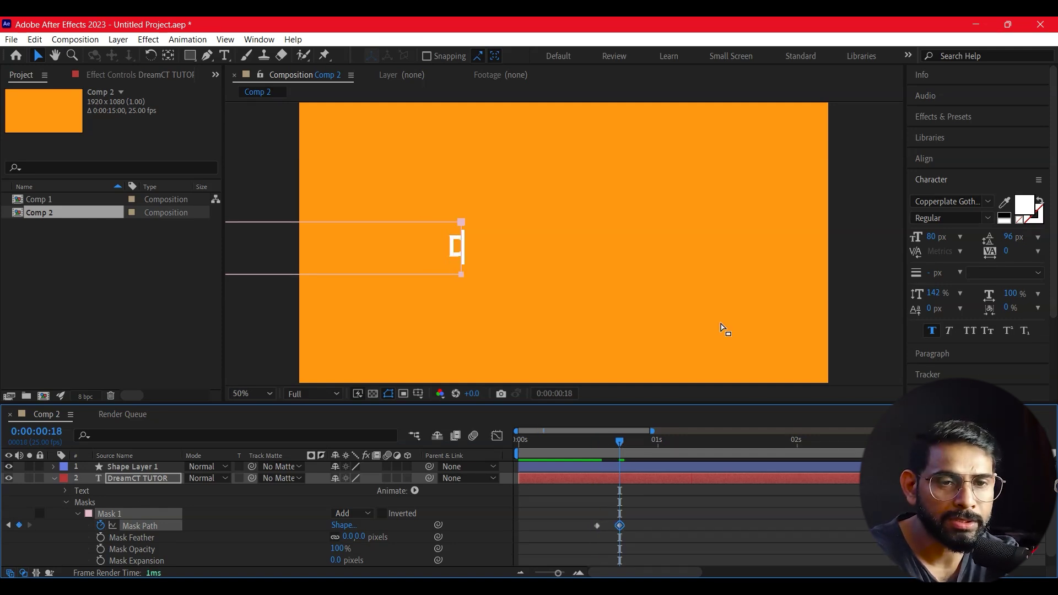
Step: Keyframe the Mask Path at 0:00:02:02 with the mask moved right to enclose the whole DreamCT TUTOR text
left_click_drag(614, 439, 668, 453)
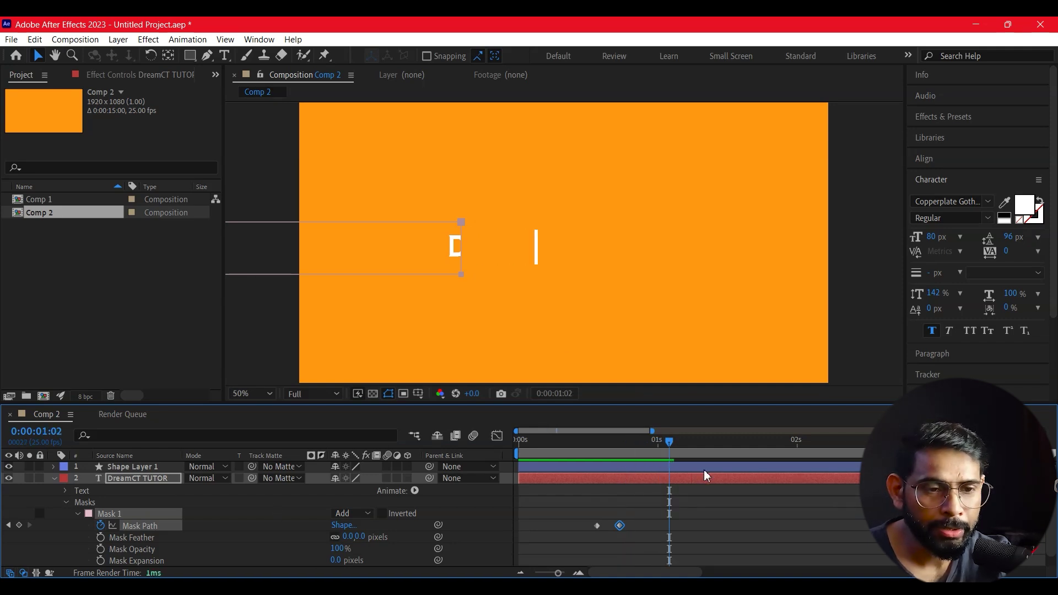
left_click_drag(668, 440, 808, 468)
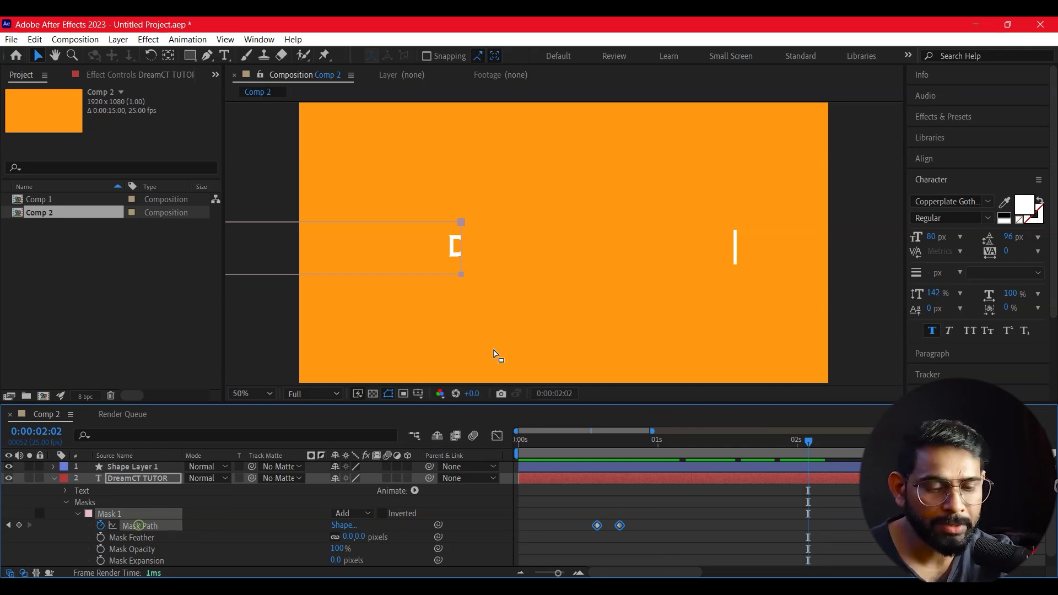
key("shift+Right")
key("shift+Right")
key("shift+Right")
key("shift+Right")
key("shift+Right")
key("shift+Right")
key("shift+Right")
key("shift+Right")
key("shift+Right")
key("shift+Right")
key("shift+Right")
key("shift+Right")
key("shift+Right")
key("shift+Right")
key("shift+Right")
key("shift+Right")
key("shift+Right")
key("shift+Right")
key("shift+Right")
key("shift+Right")
key("shift+Right")
key("shift+Right")
key("shift+Right")
key("shift+Right")
key("shift+Right")
key("shift+Right")
key("shift+Right")
key("shift+Right")
key("shift+Right")
key("shift+Right")
key("shift+Right")
key("shift+Right")
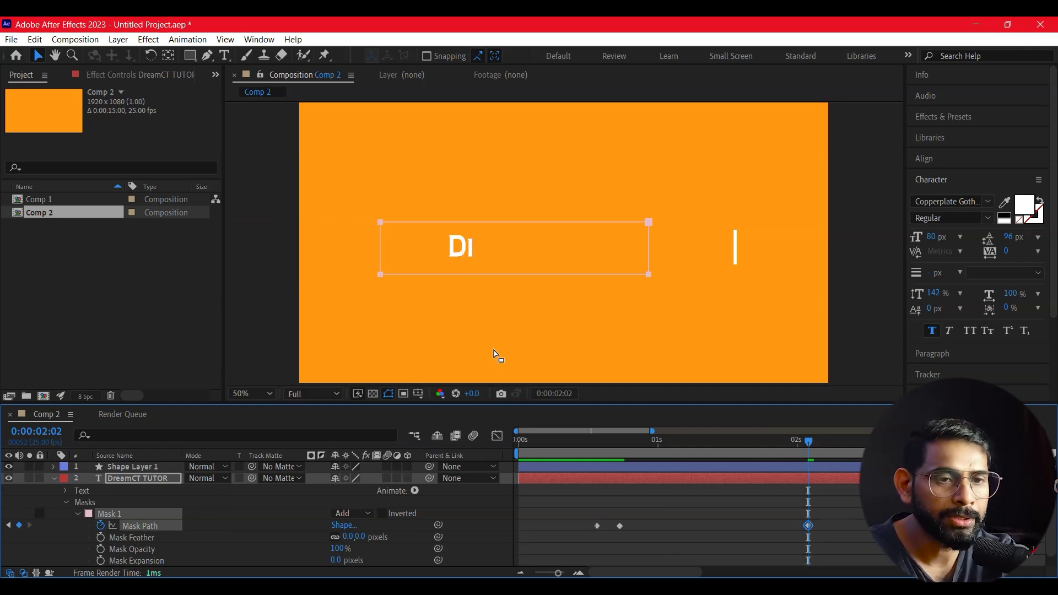
key("shift+Left")
key("shift+Left")
key("shift+Left")
key("shift+Left")
key("shift+Left")
key("shift+Left")
key("shift+Left")
key("shift+Left")
key("shift+Left")
key("shift+Left")
key("shift+Left")
key("shift+Left")
key("shift+Left")
key("shift+Left")
key("shift+Left")
key("shift+Left")
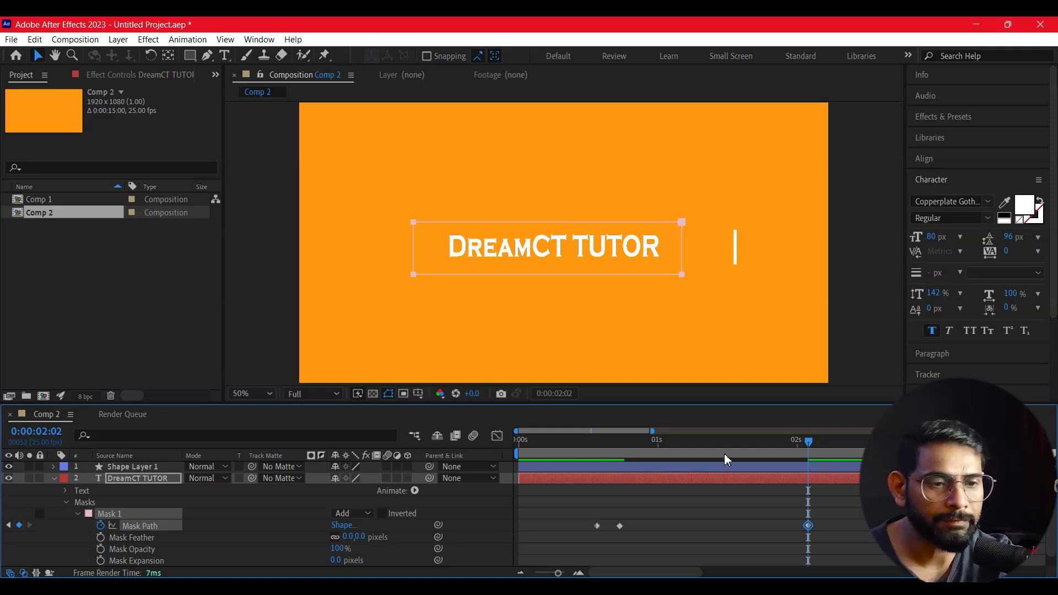
Step: Keyframe the Mask Path at 0:00:01:20 and 0:00:01:06, aligning the mask's right edge with the white bar at each time
left_click_drag(811, 450, 770, 444)
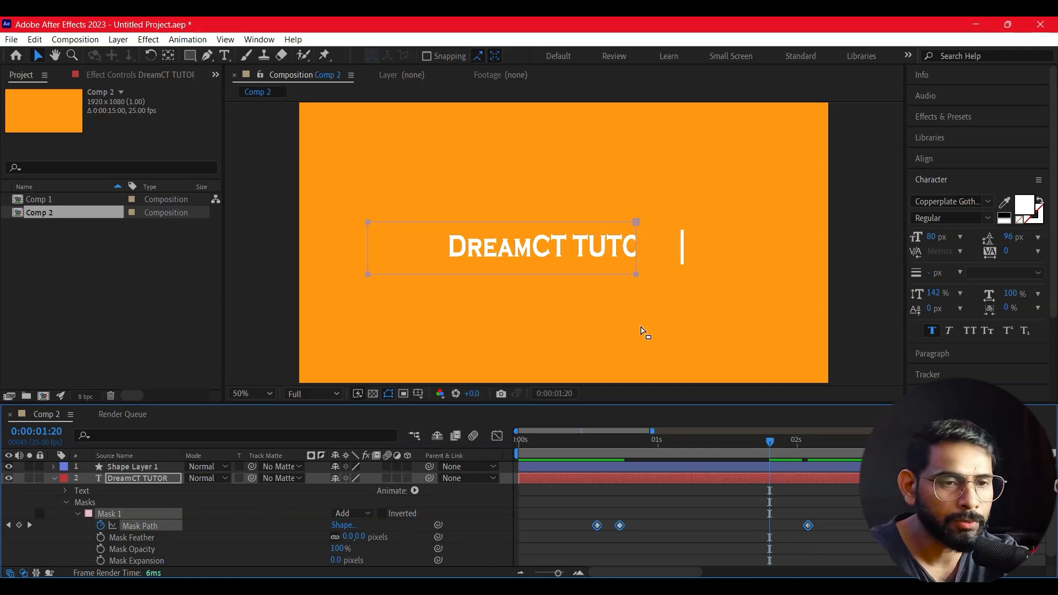
key("shift+Right")
key("shift+Right")
key("shift+Right")
key("shift+Right")
key("shift+Right")
key("shift+Right")
key("shift+Right")
key("shift+Right")
key("shift+Right")
key("shift+Right")
key("shift+Right")
key("shift+Right")
key("shift+Right")
key("shift+Right")
key("shift+Right")
key("shift+Right")
key("shift+Right")
key("shift+Right")
key("shift+Right")
key("shift+Right")
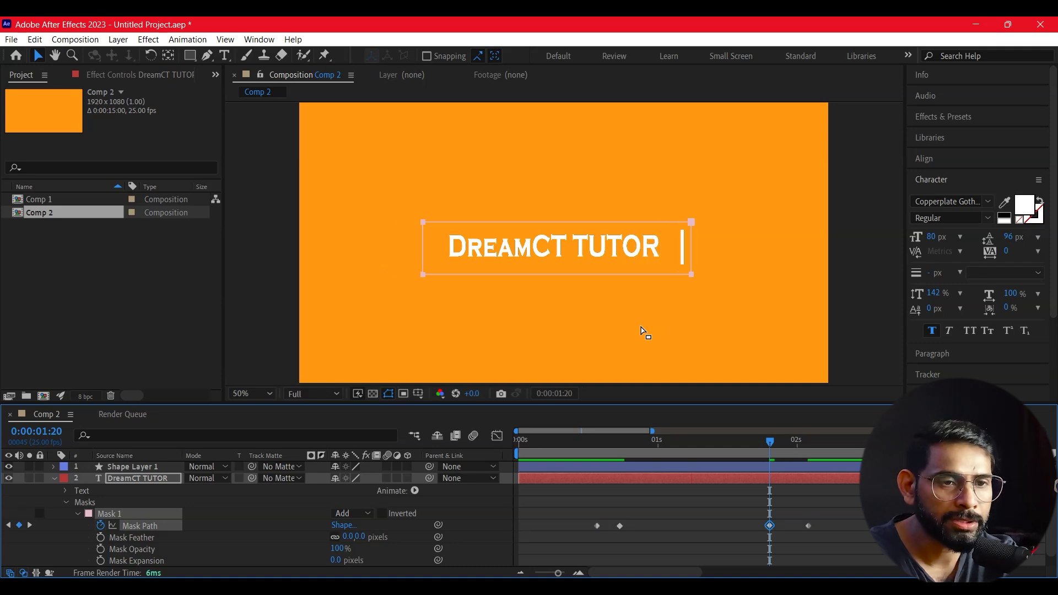
key("shift+Left")
key("shift+Left")
key("shift+Left")
key("shift+Left")
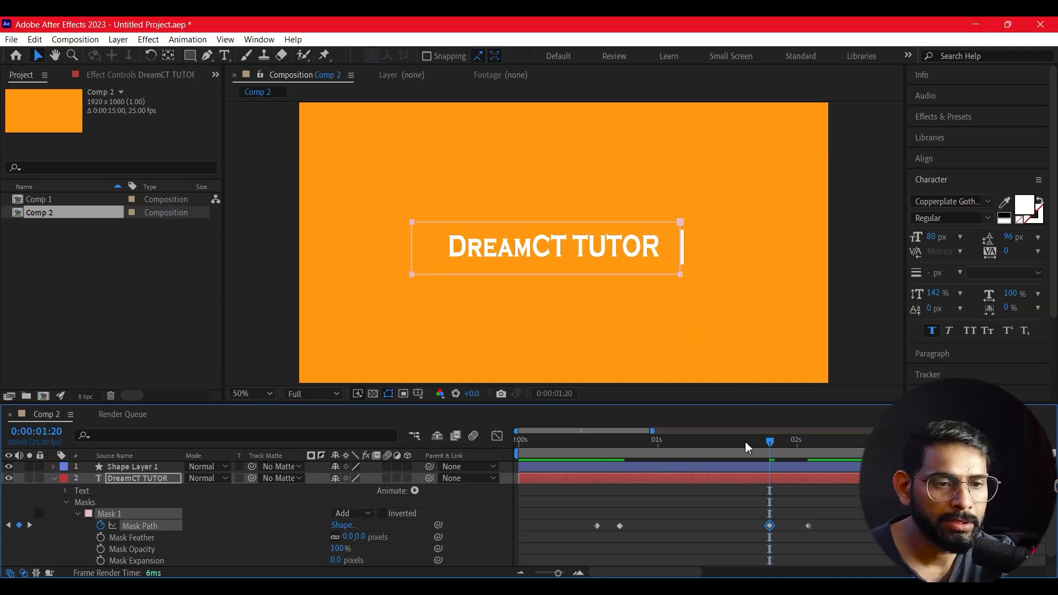
left_click_drag(770, 442, 696, 466)
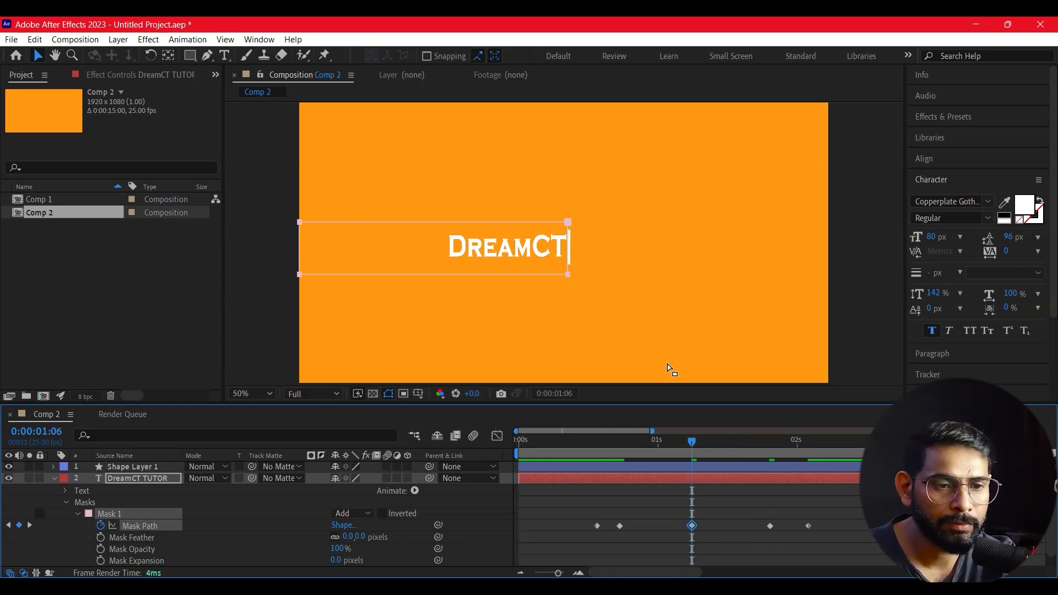
Step: Play the animation from 0:00:00:08 to check how the bar reveals the text
left_click_drag(699, 458, 564, 473)
left_click(759, 248)
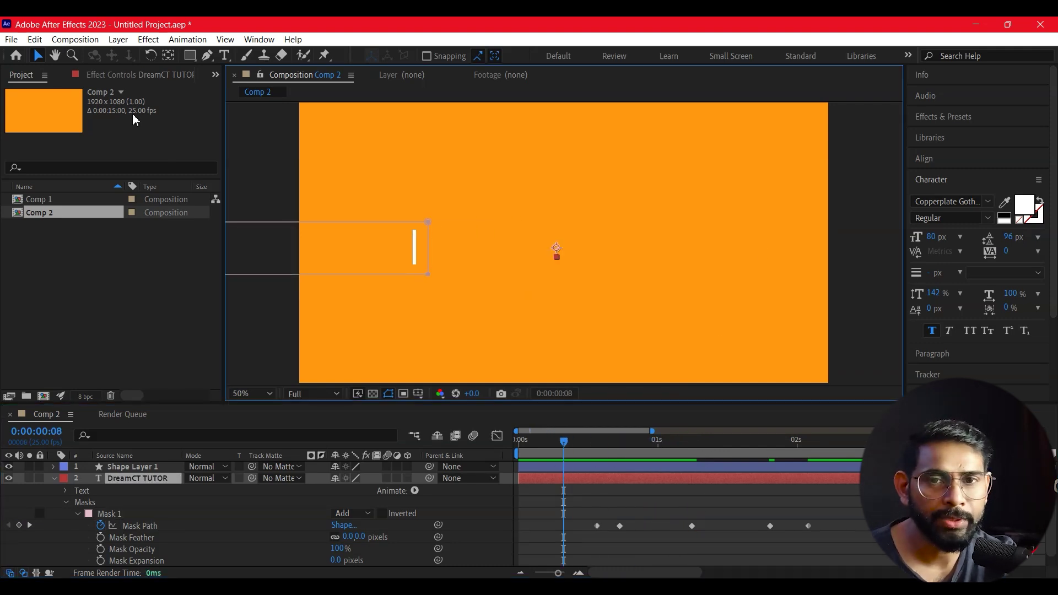
left_click(201, 366)
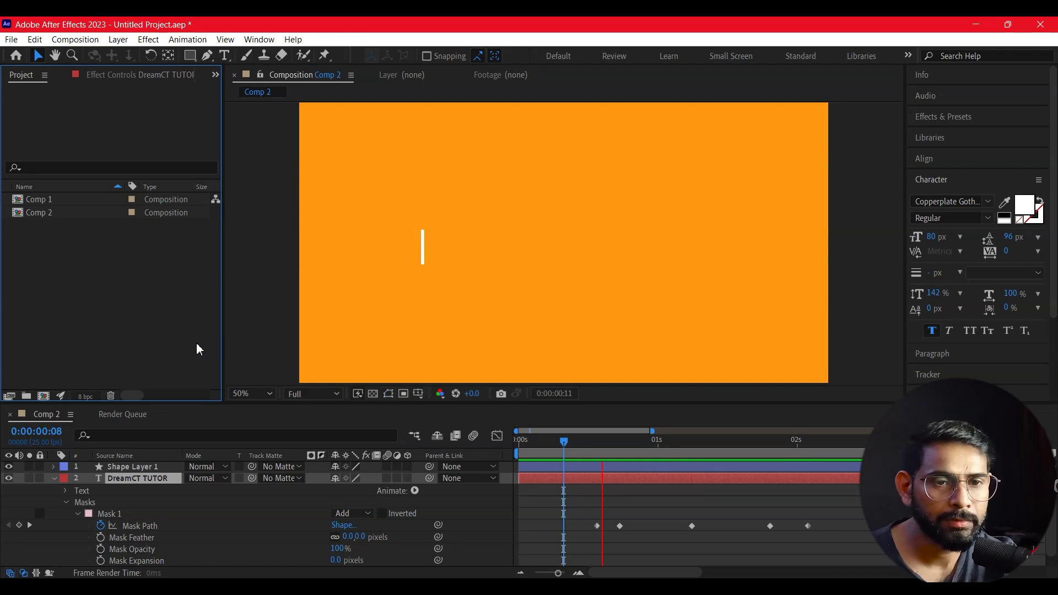
key("space")
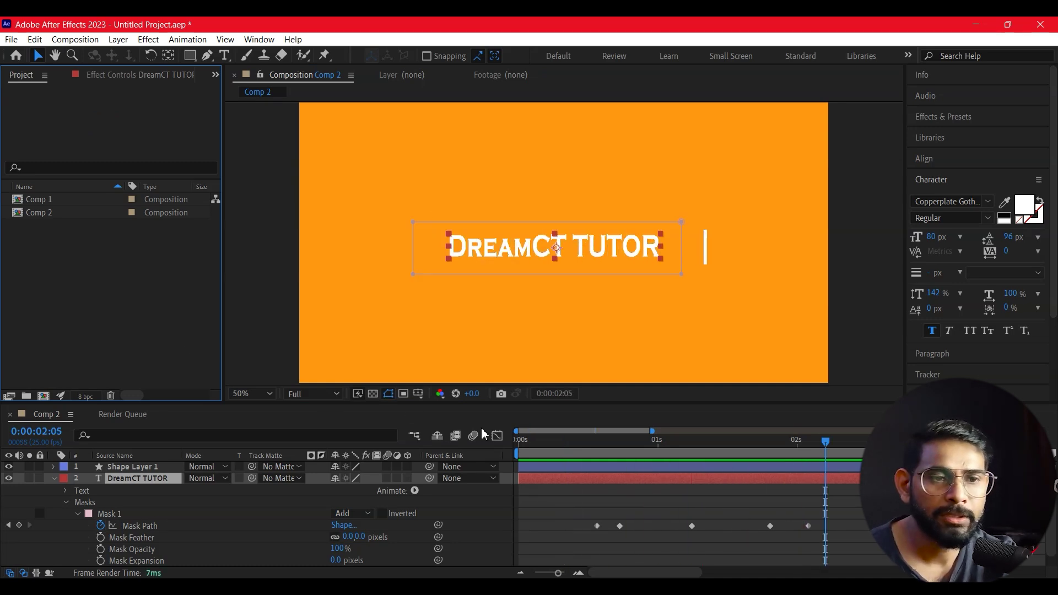
left_click(792, 466)
key("space")
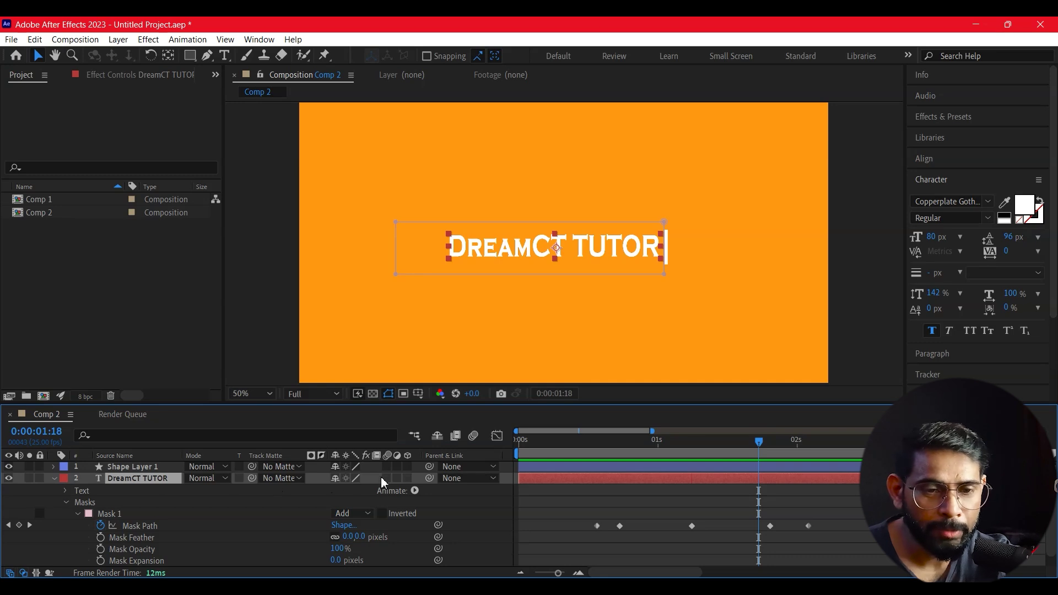
Step: Turn on motion blur for Shape Layer 1 and enable it for the composition
left_click_drag(392, 469, 390, 479)
left_click(473, 436)
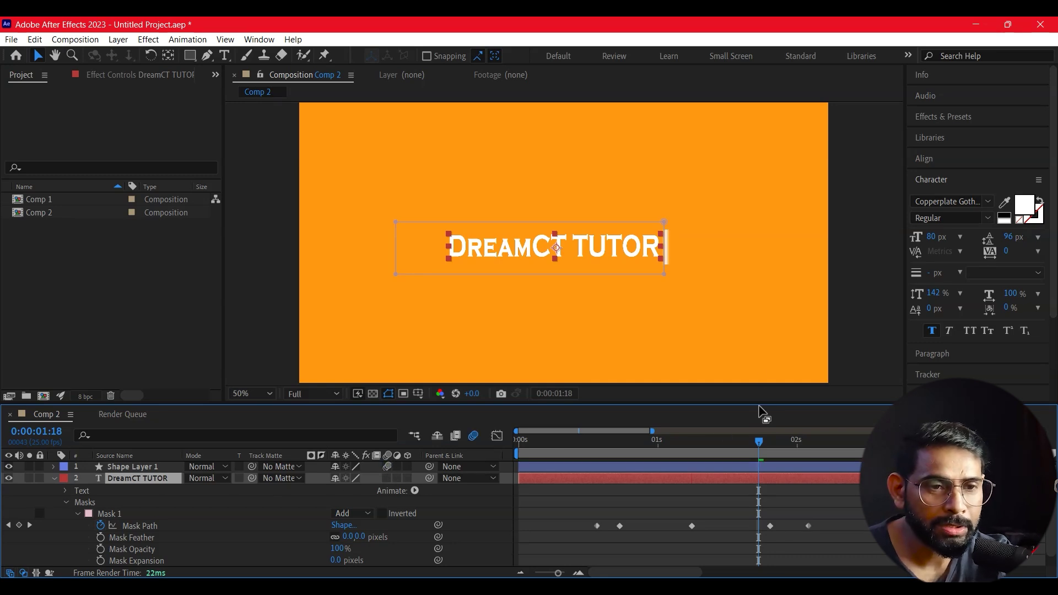
Step: Apply Easy Ease to all of Mask 1's Mask Path keyframes on the DreamCT TUTOR layer
left_click_drag(833, 505, 592, 557)
right_click(807, 525)
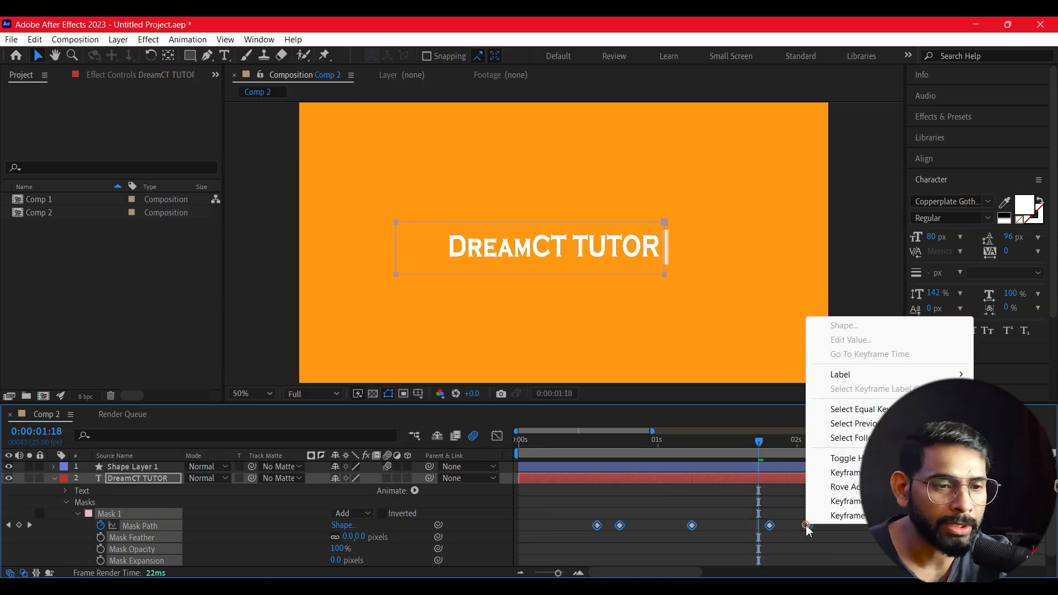
mouse_move(849, 516)
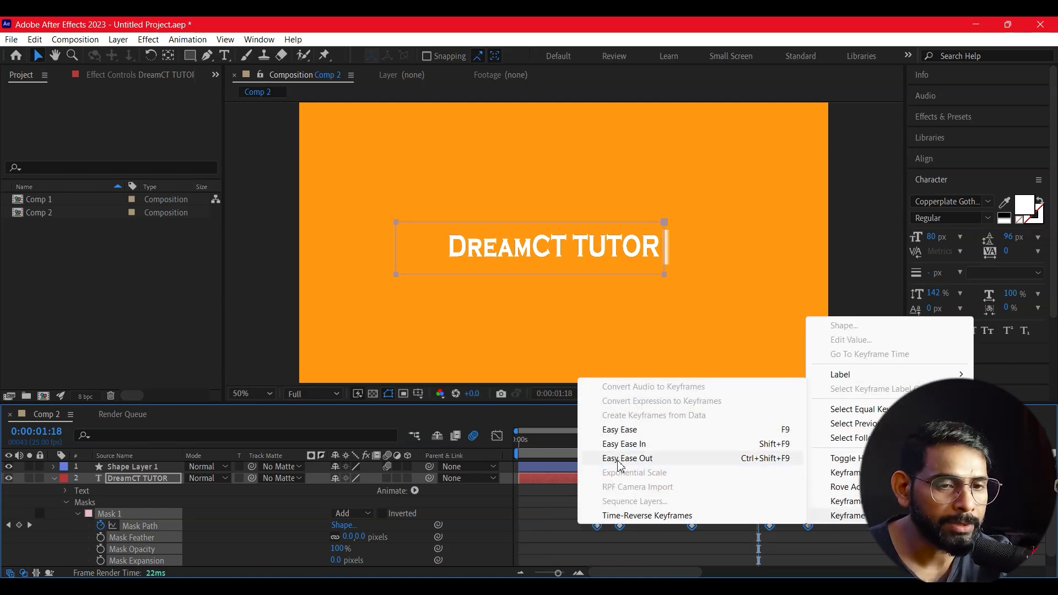
left_click(627, 430)
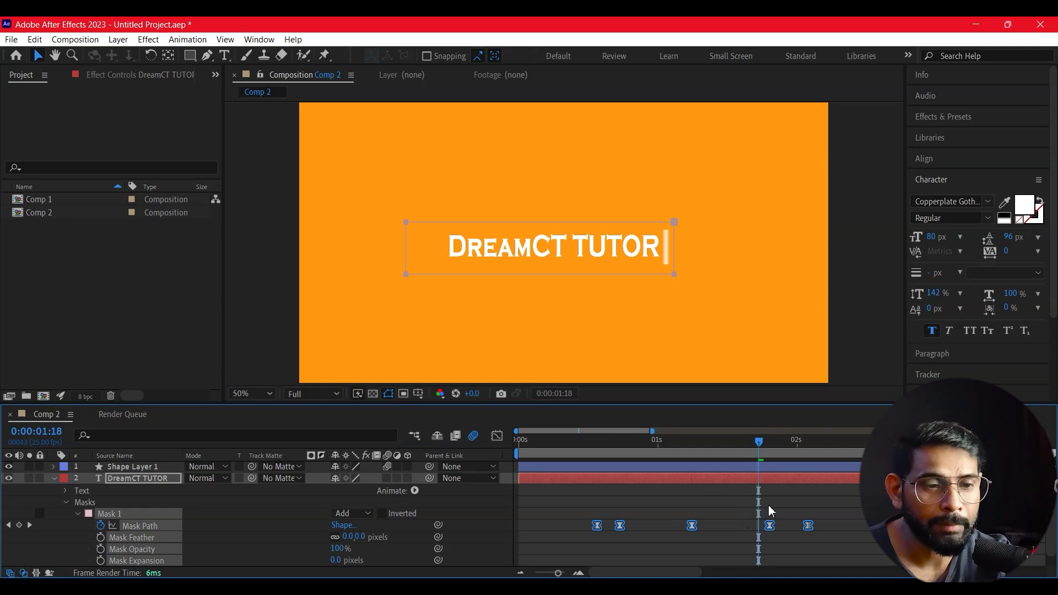
scroll(827, 519, "down", 1)
scroll(835, 538, "up", 1)
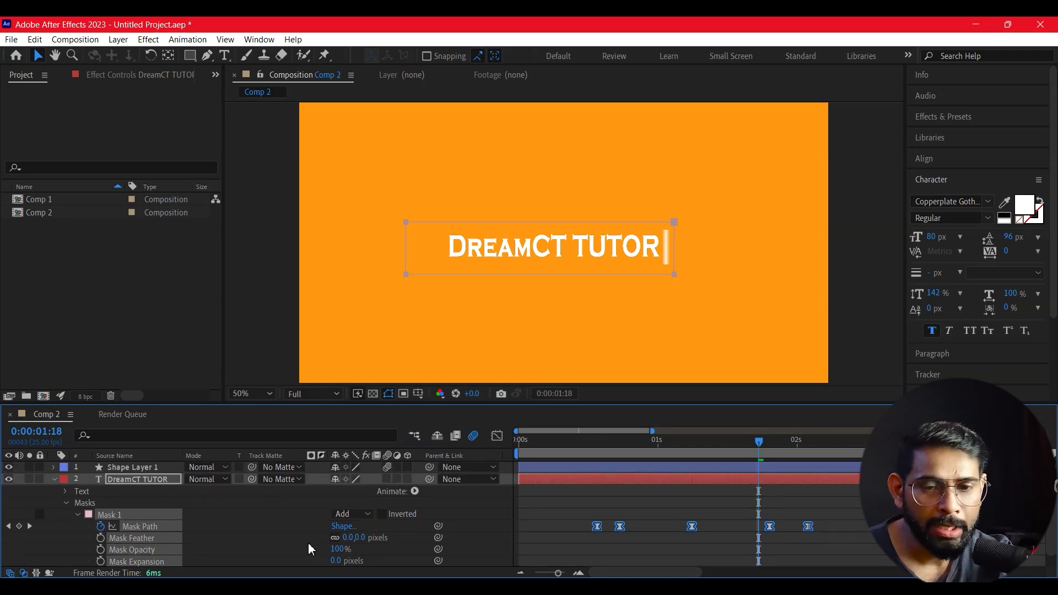
left_click(53, 480)
left_click(142, 468)
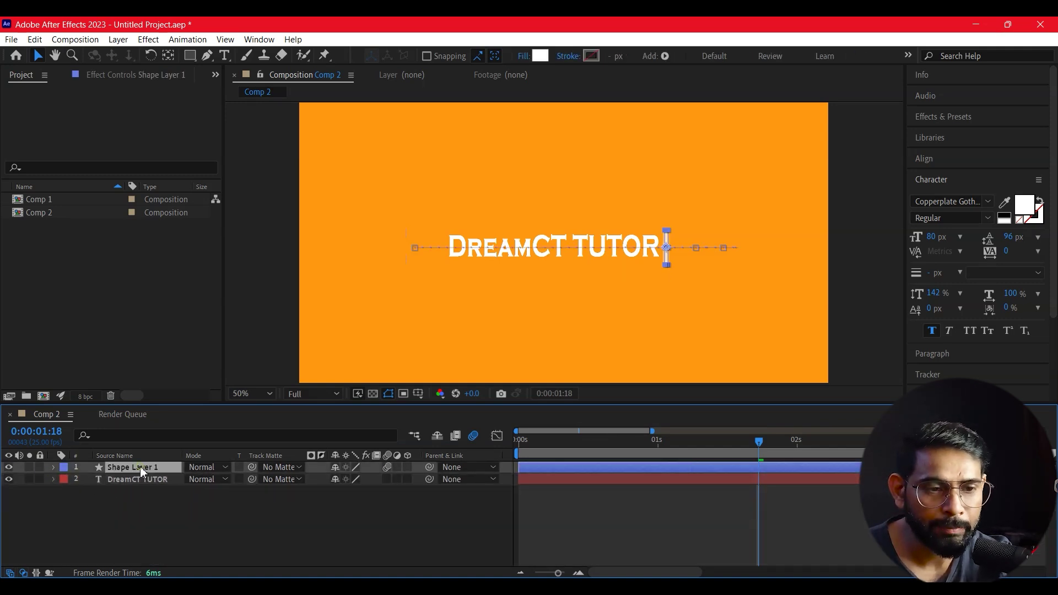
left_click(62, 486)
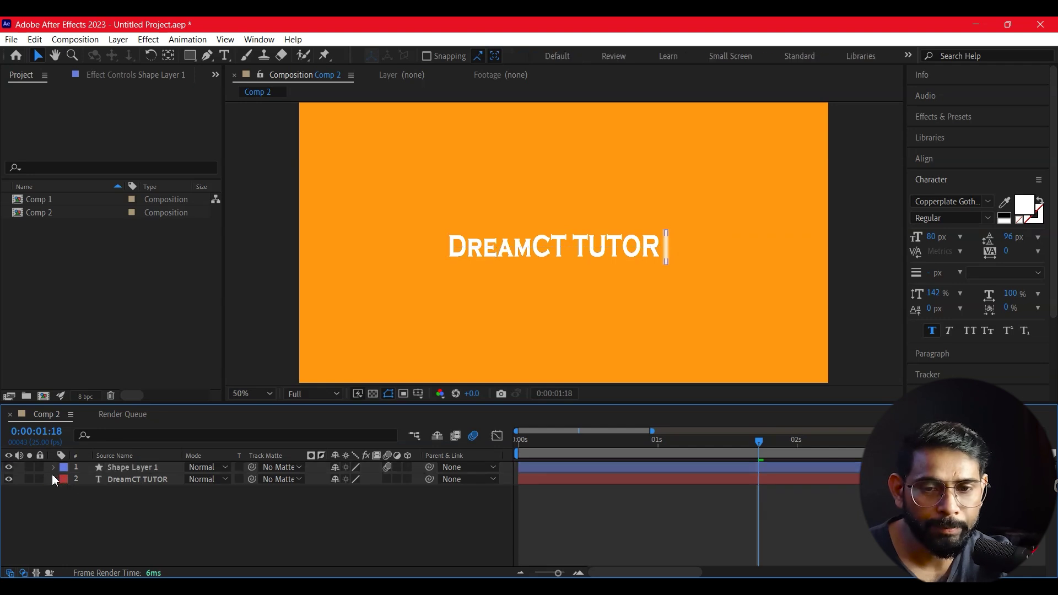
left_click(52, 474)
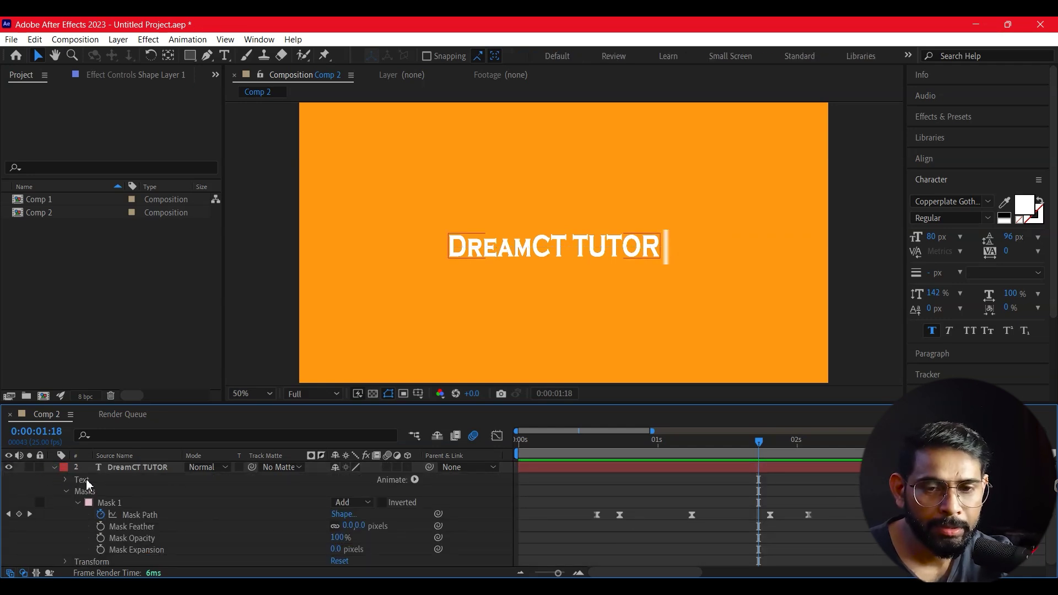
left_click(53, 468)
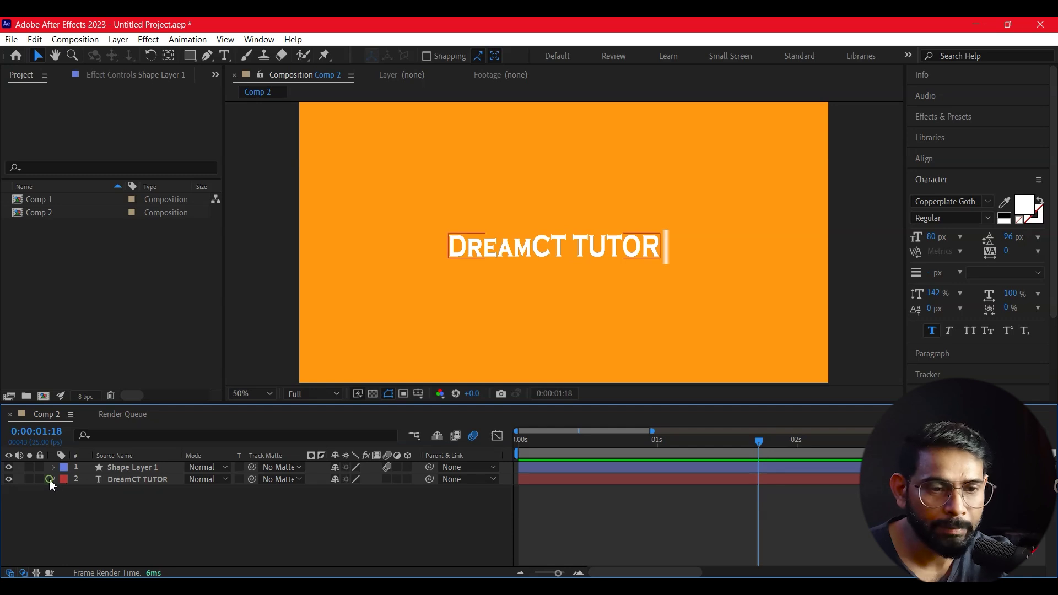
left_click(53, 479)
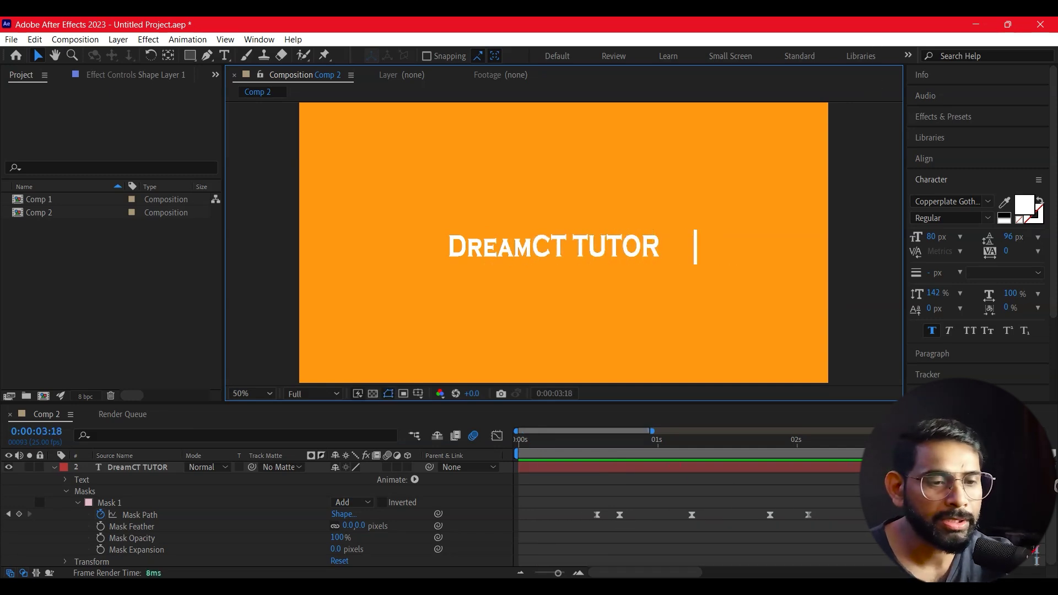
Step: Scrub from the start to 0:00:01:19 to check how the eased mask follows the white bar
key("space")
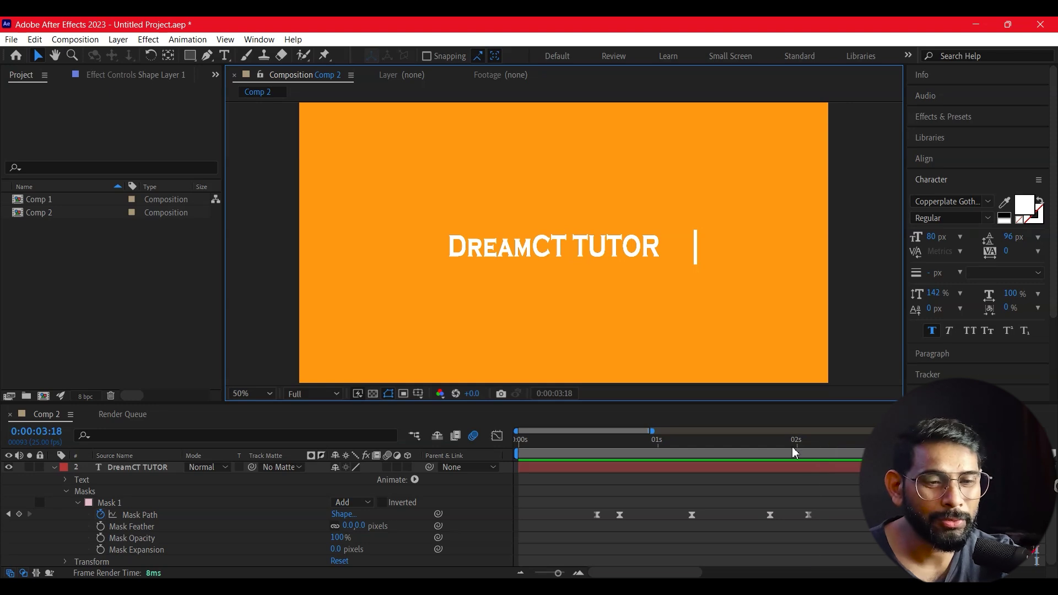
left_click(528, 456)
left_click_drag(583, 452, 766, 487)
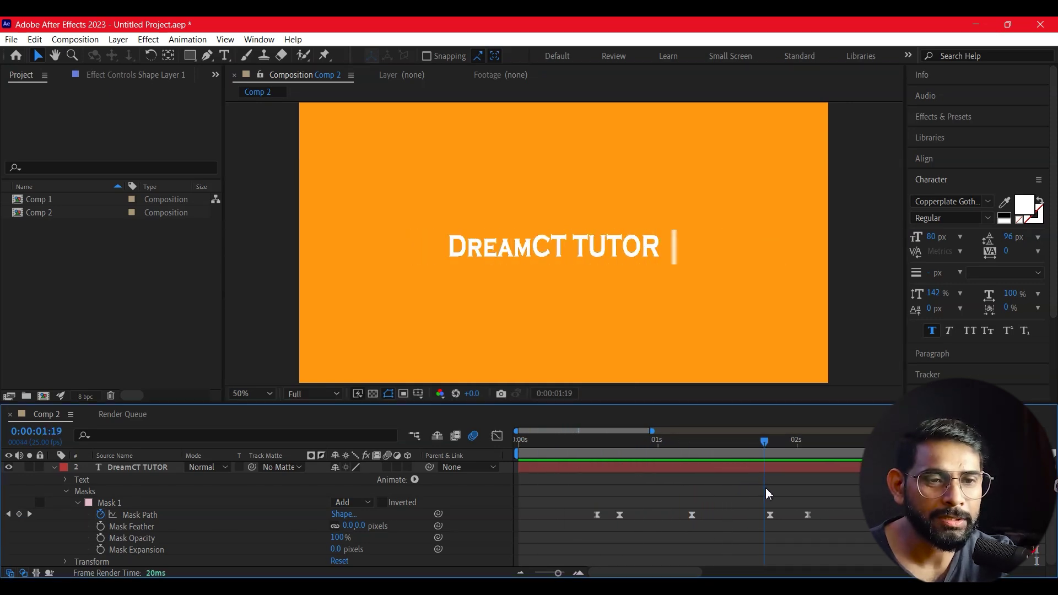
Step: Play and scrub through the Comp 2 animation to review how the moving bar reveals the text
key("space")
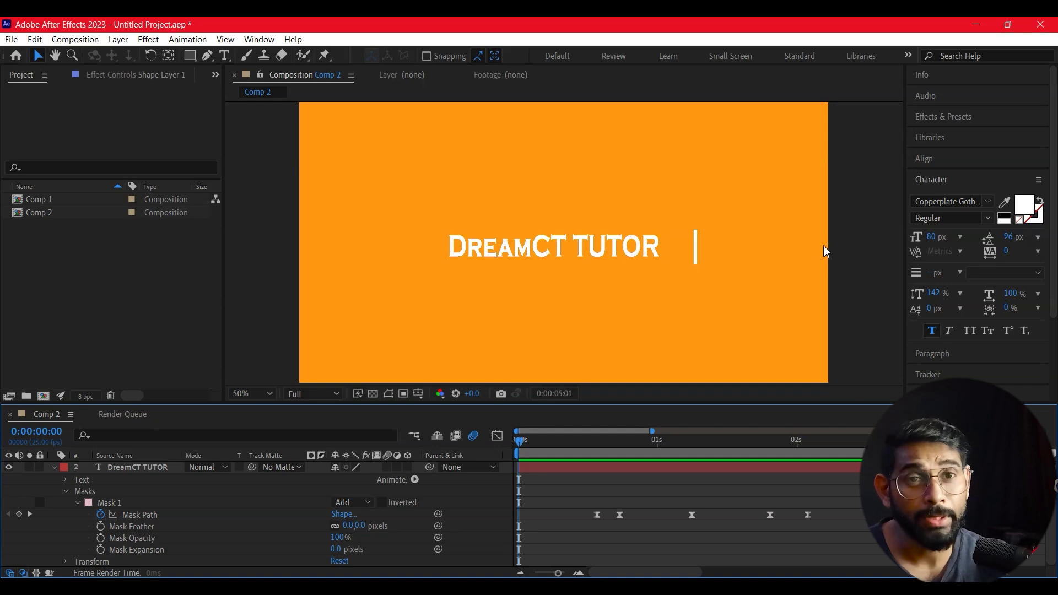
left_click_drag(656, 457, 570, 548)
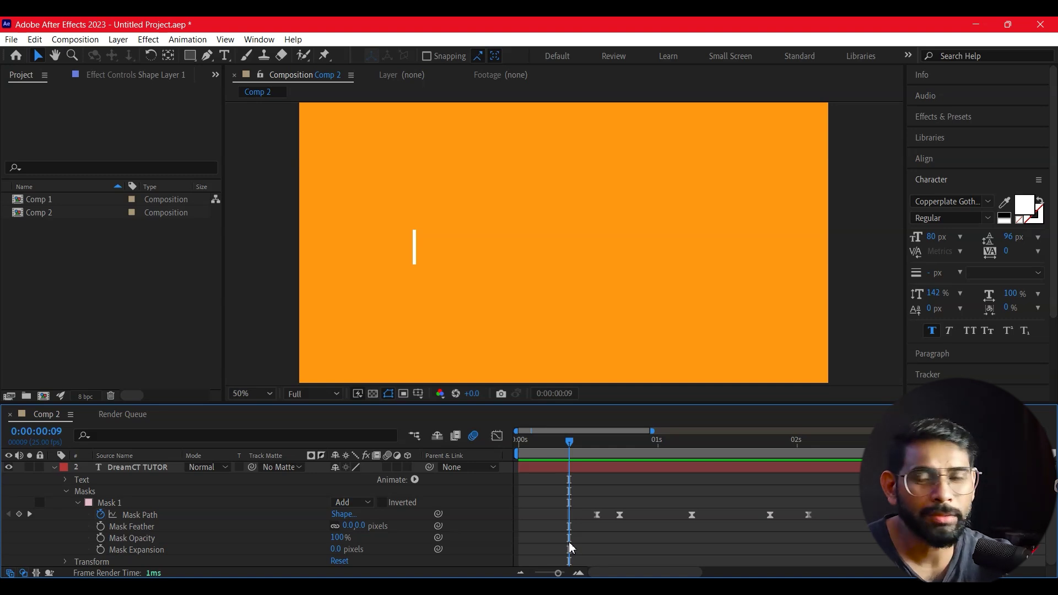
key("space")
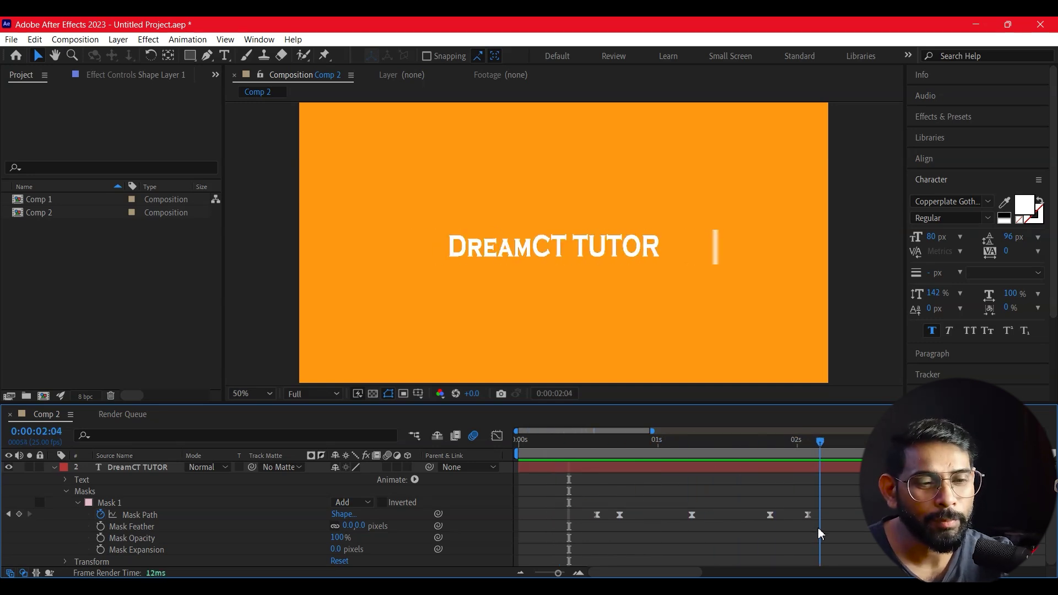
key("space")
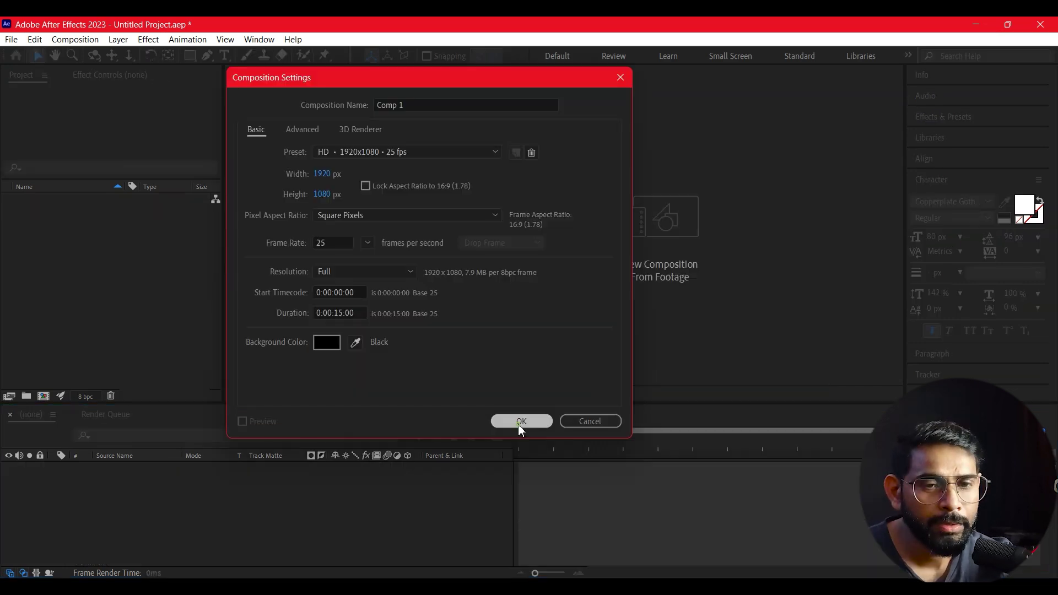
Step: Create Comp 1 at 1920x1080, 25 fps and 15 seconds long, and review its beach footage up to 0:00:03:13
left_click(520, 420)
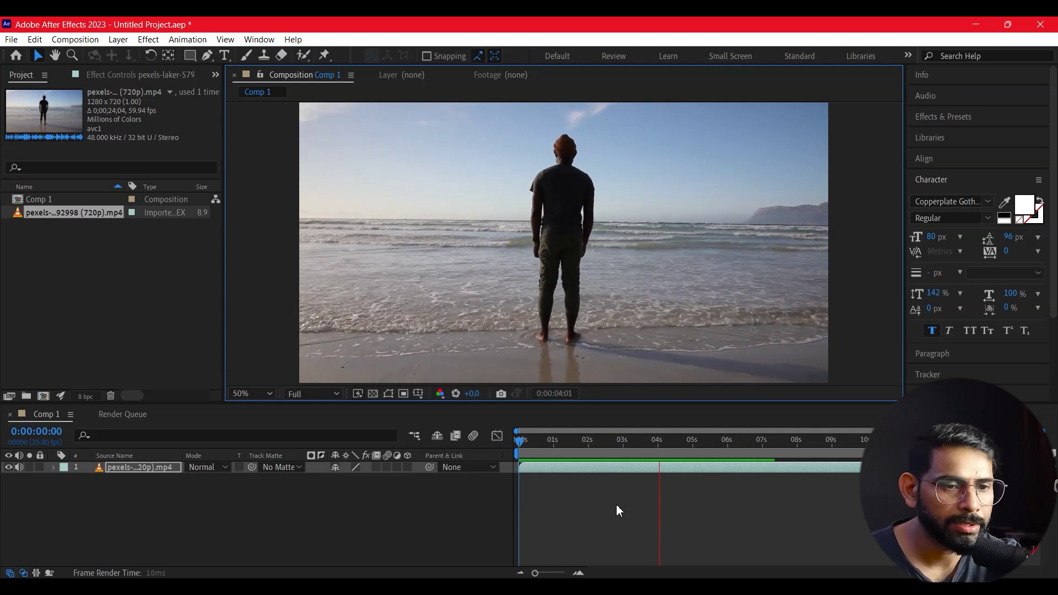
left_click(476, 466)
left_click_drag(594, 440, 609, 465)
left_click(419, 493)
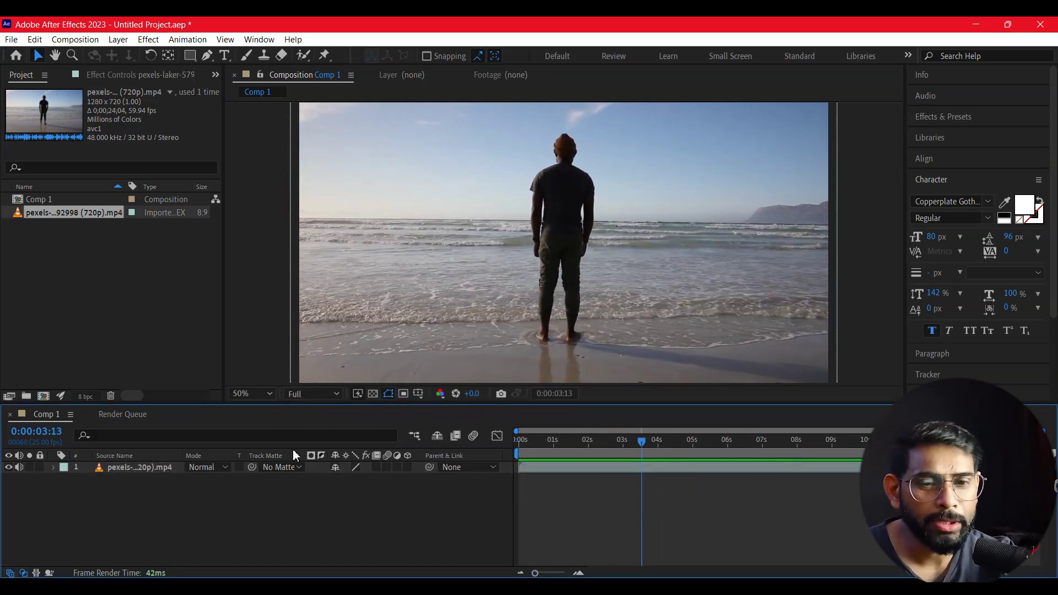
left_click(118, 470)
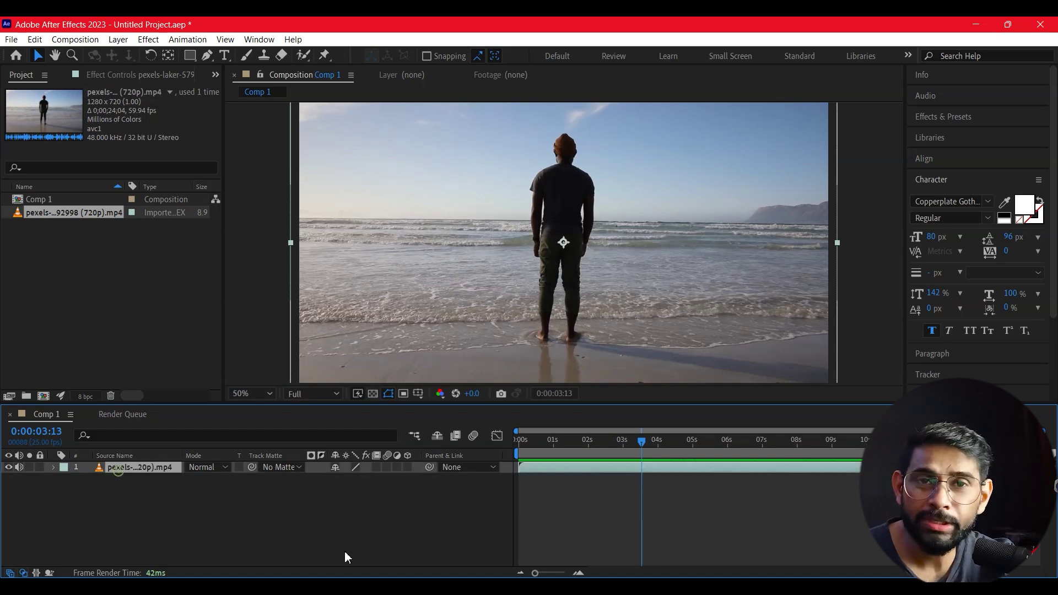
left_click(345, 517)
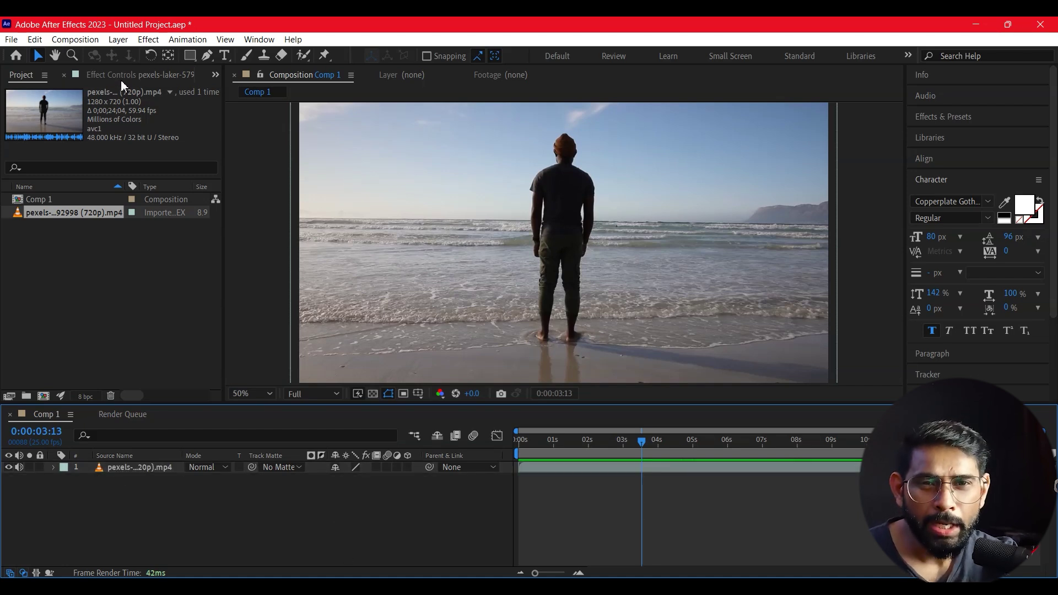
Step: Add the text "dream" in black AMCAP Eternal over the man in the beach footage
left_click(224, 55)
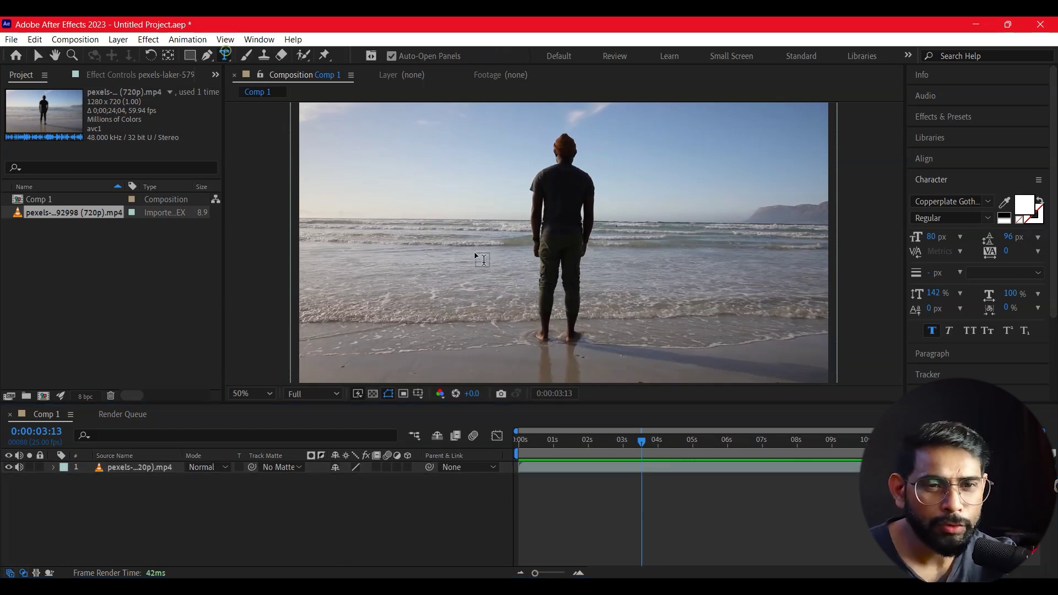
left_click(427, 256)
type("DREAM")
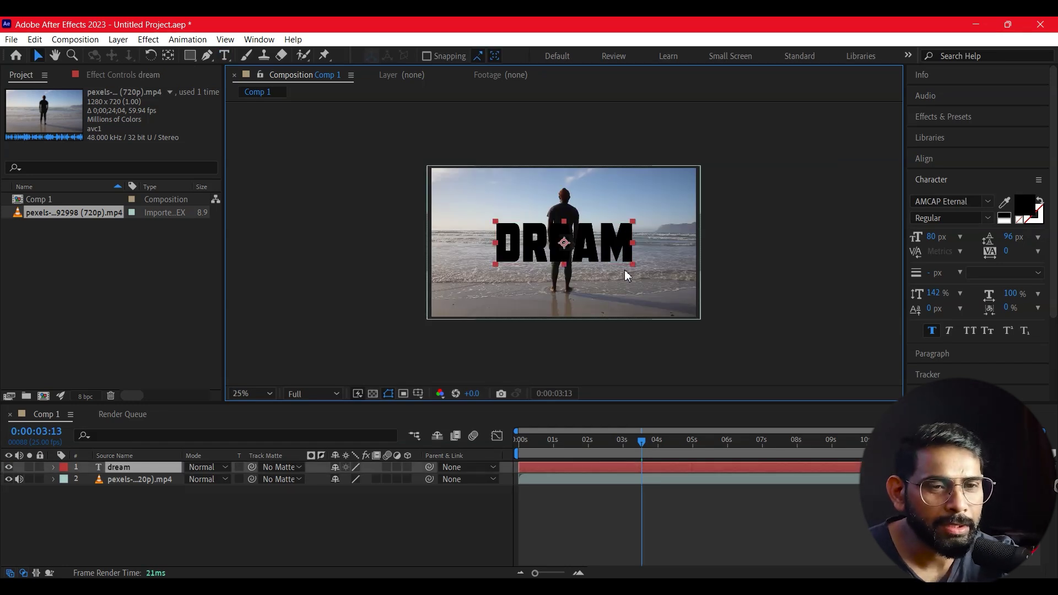
Step: Set the beach video layer's track matte to the dream text layer
left_click(135, 479)
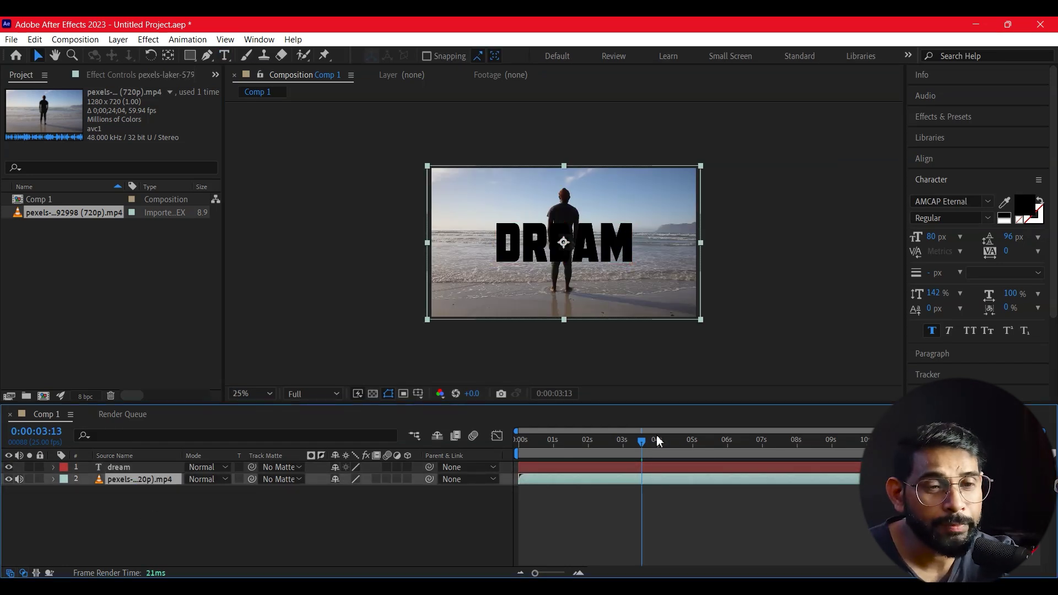
left_click(126, 472)
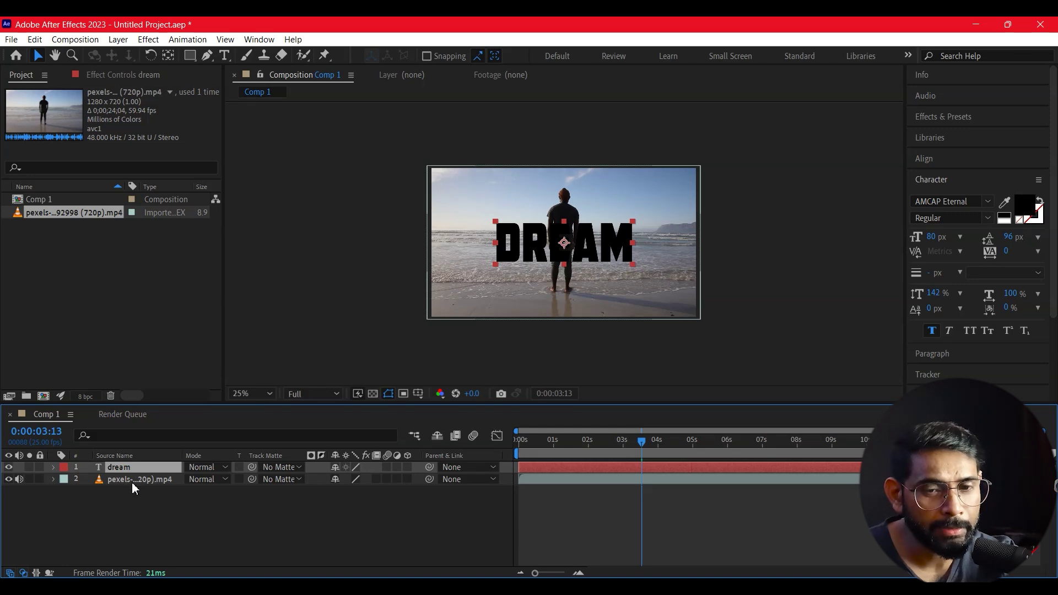
left_click(131, 482)
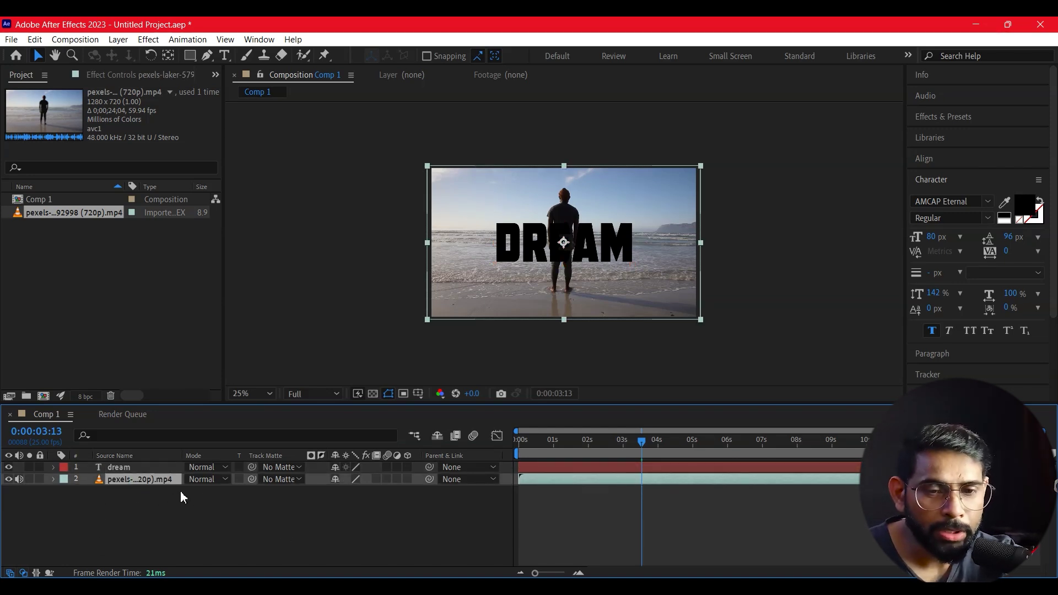
left_click(24, 572)
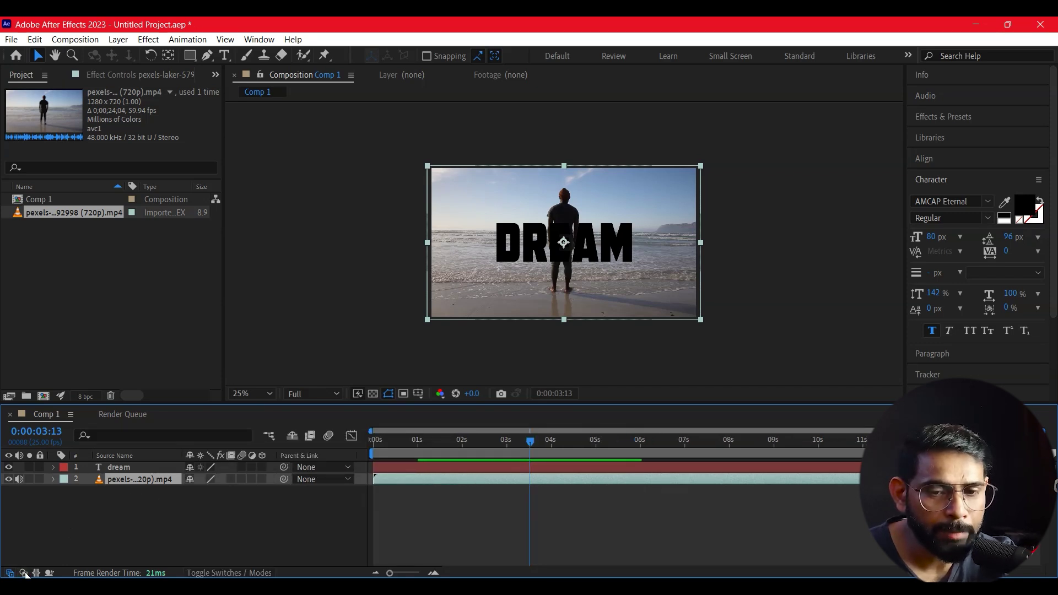
left_click(23, 572)
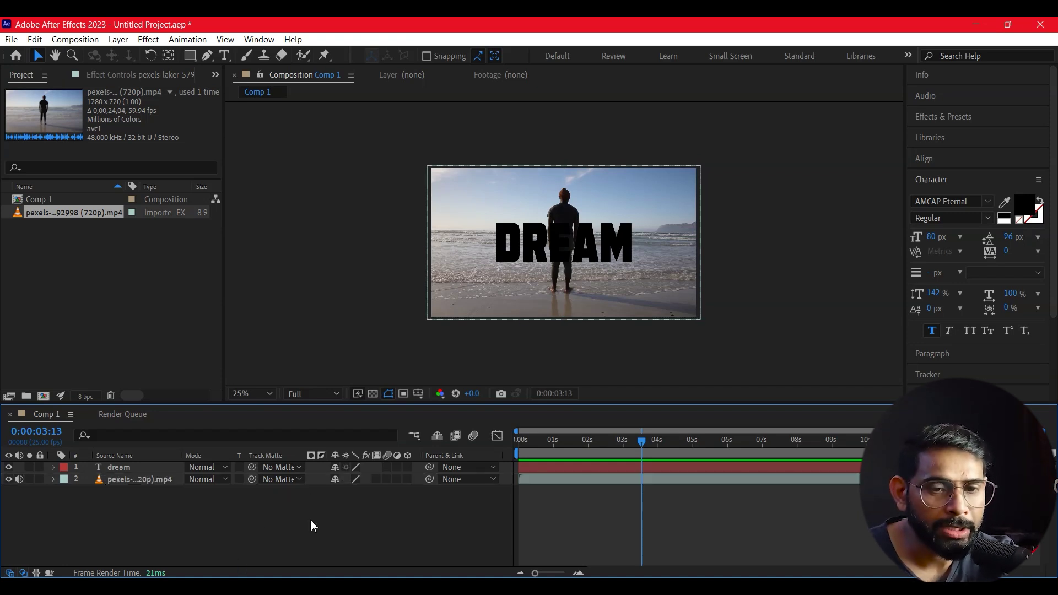
left_click(296, 480)
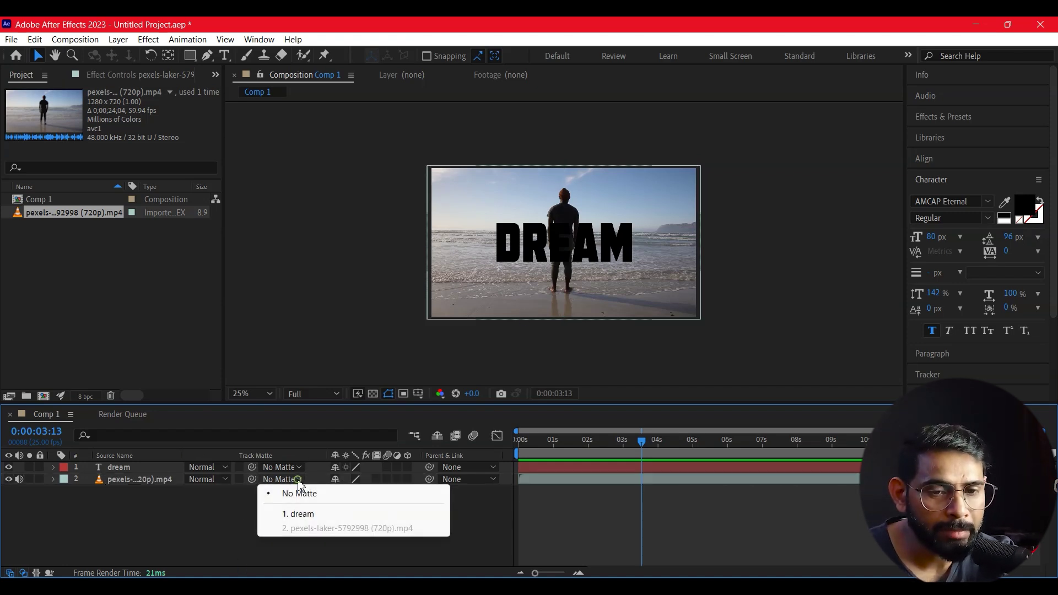
left_click(301, 516)
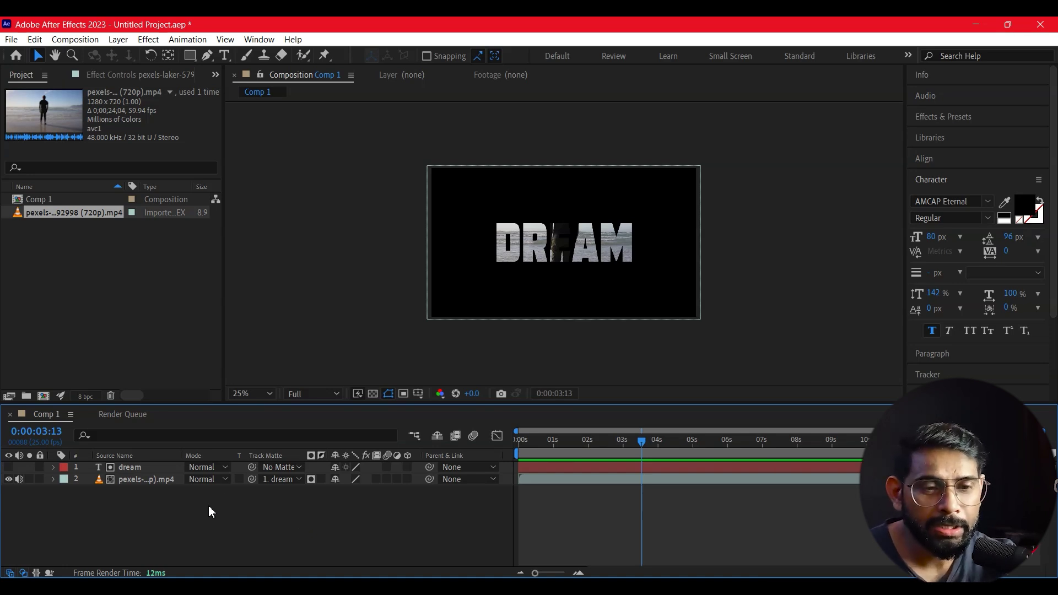
Step: At 0:00:00:00, enlarge the dream layer's Scale to 11208.2% so the footage fills the whole frame
left_click_drag(612, 440, 528, 473)
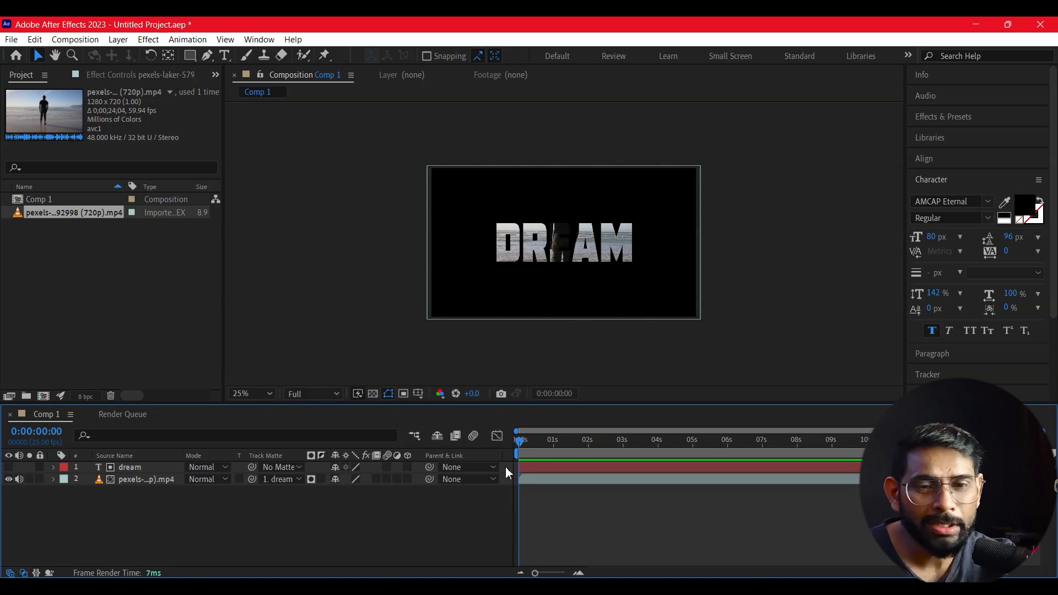
left_click(52, 467)
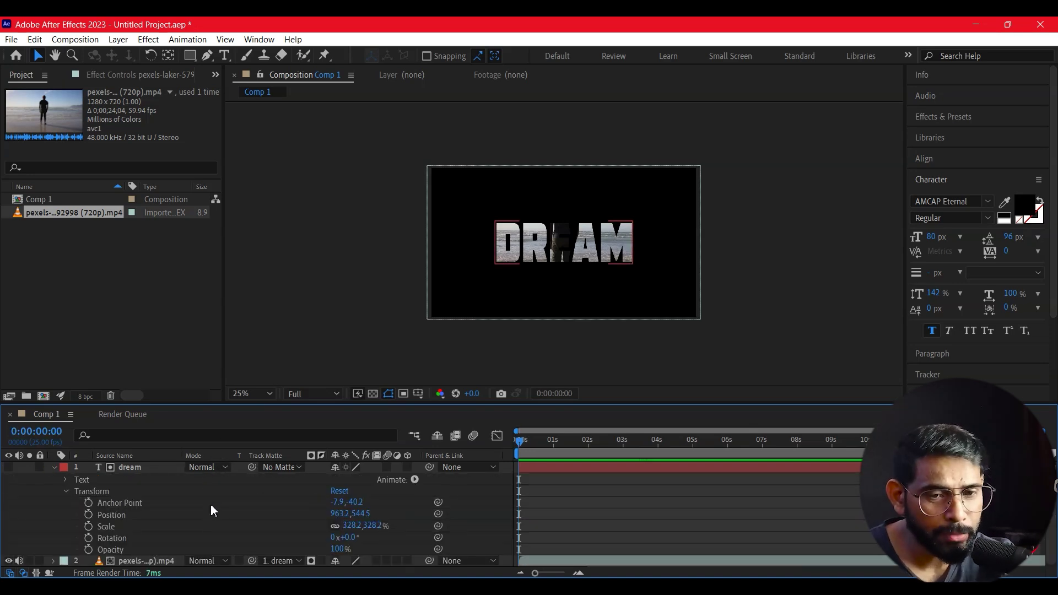
left_click_drag(352, 526, 722, 551)
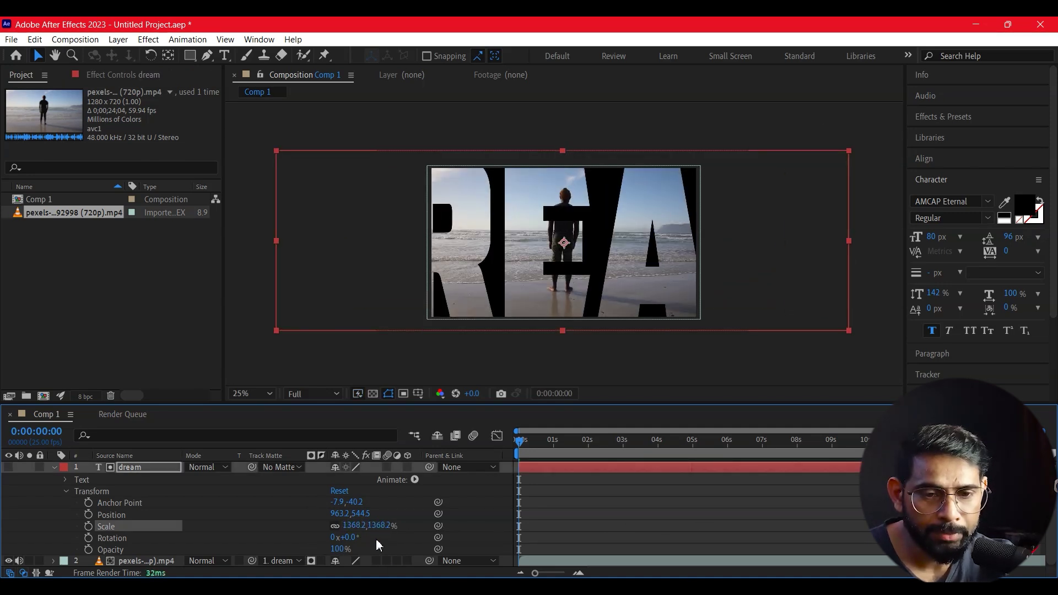
left_click_drag(344, 532, 778, 404)
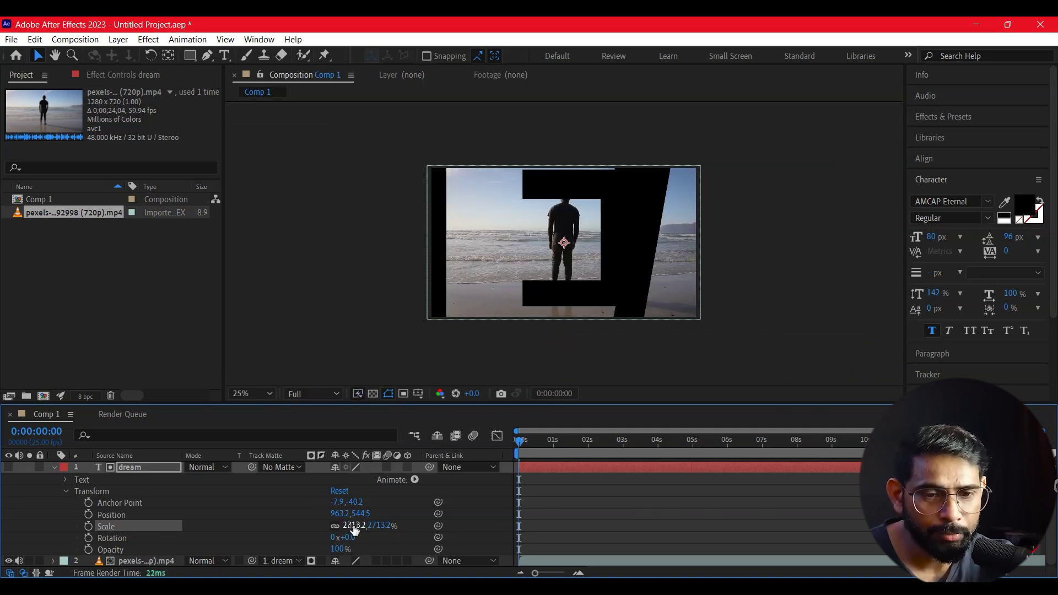
left_click_drag(356, 531, 633, 347)
left_click_drag(346, 531, 1055, 243)
left_click_drag(348, 529, 639, 474)
left_click_drag(349, 529, 648, 239)
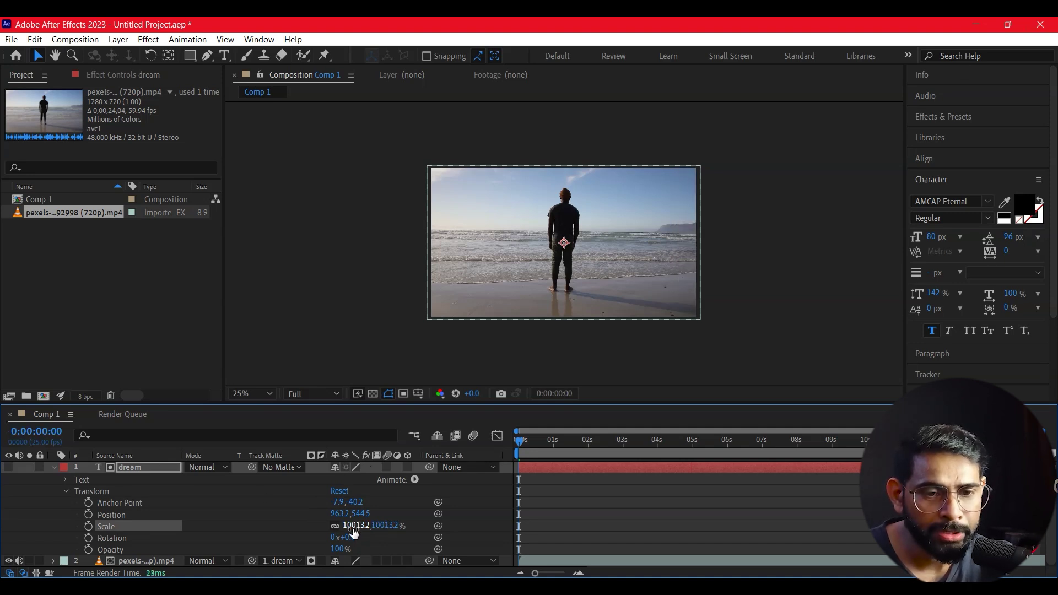
left_click_drag(330, 523, 476, 516)
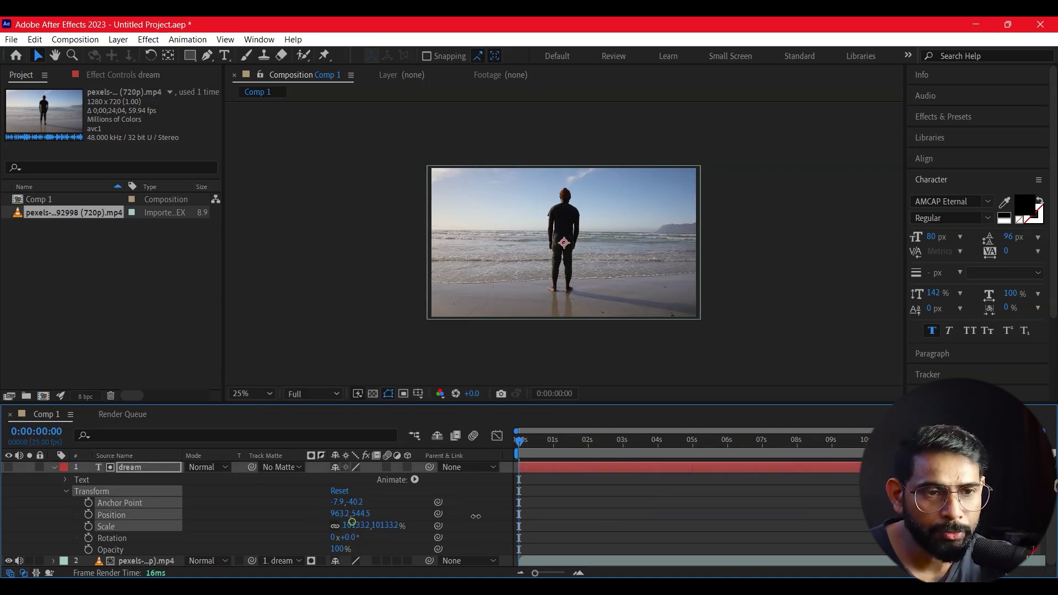
left_click_drag(771, 469, 855, 456)
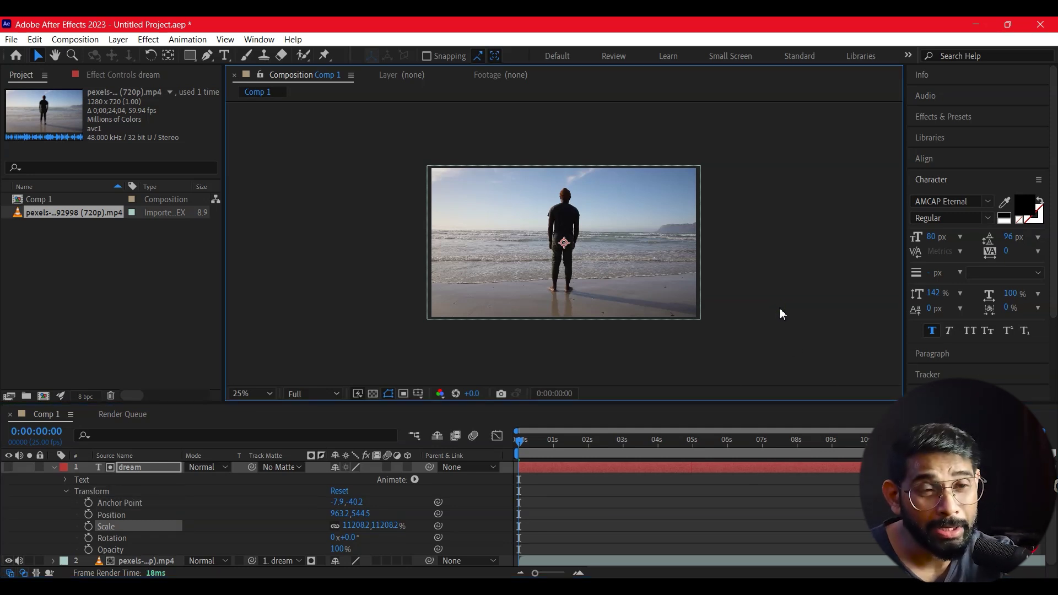
Step: Add a Scale keyframe to the dream layer and shift it to just past the 1-second mark
left_click(87, 526)
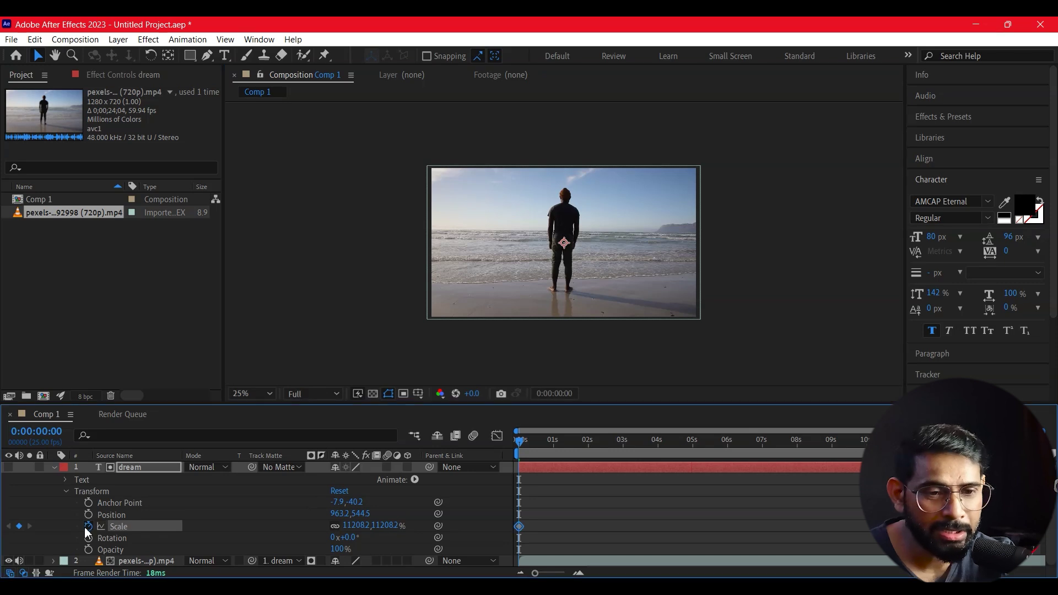
left_click_drag(519, 441, 623, 446)
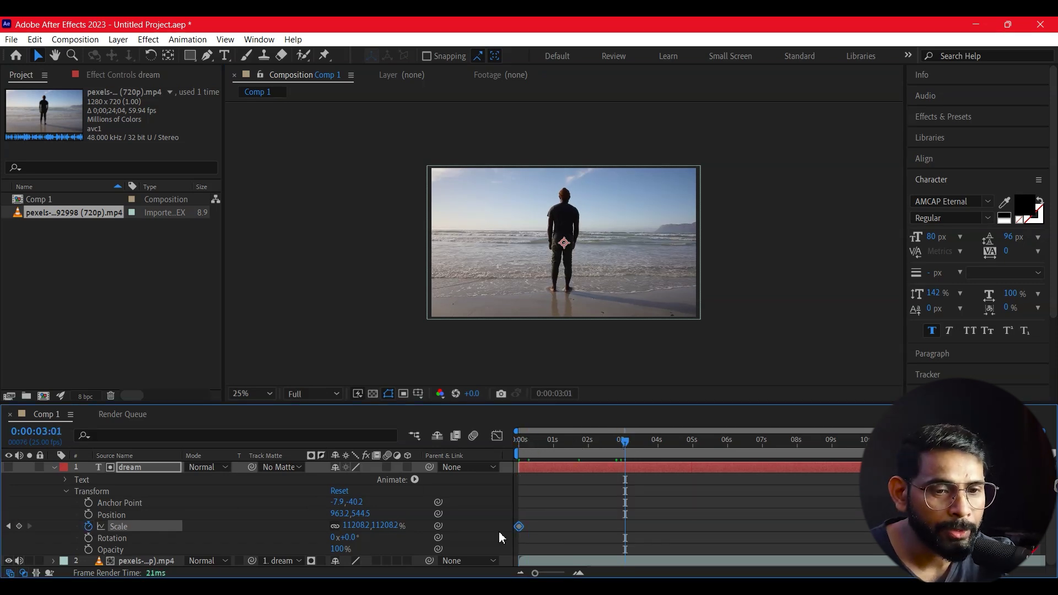
left_click_drag(518, 527, 536, 529)
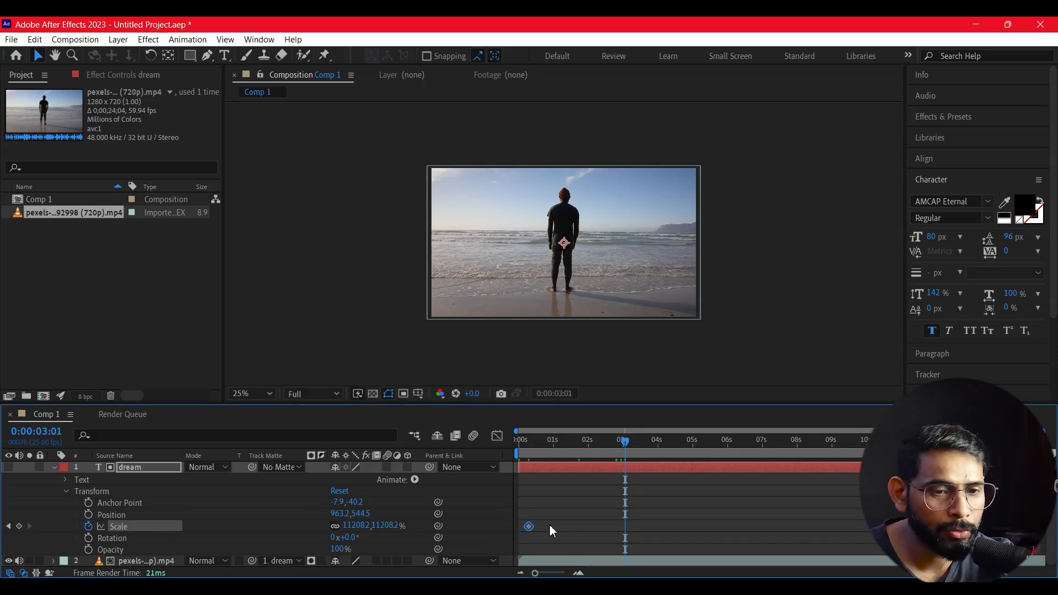
left_click_drag(528, 527, 555, 527)
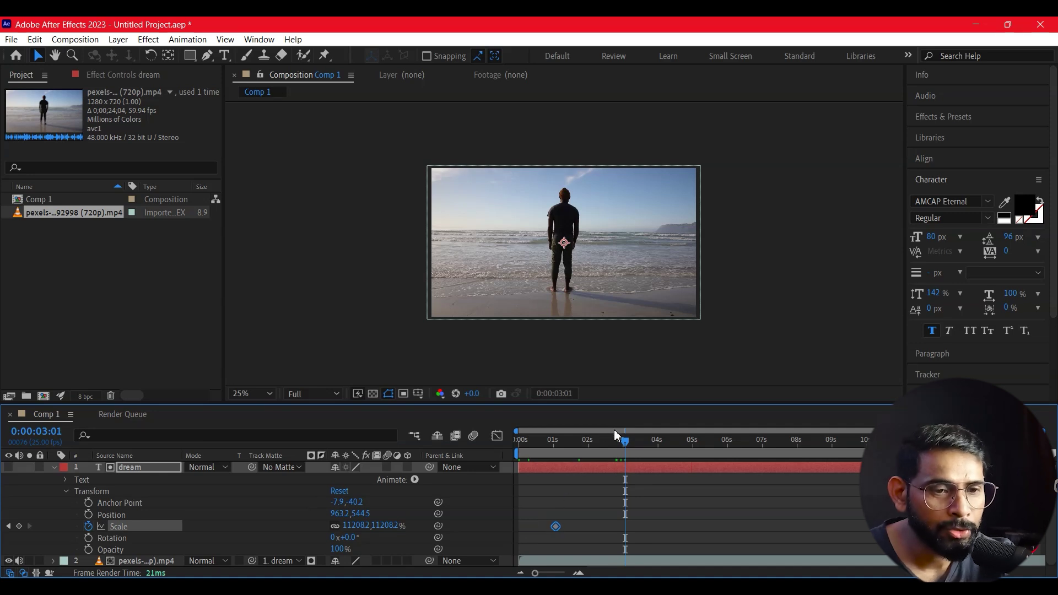
Step: At 0:00:02:23, set the dream layer's Scale to 456% as a second keyframe
left_click_drag(600, 451, 620, 452)
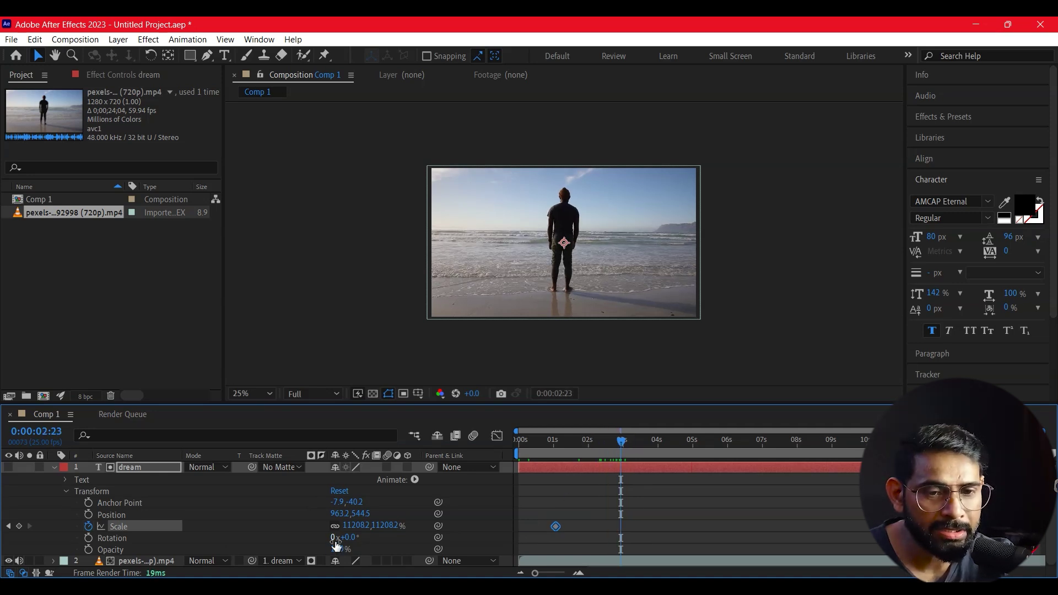
mouse_move(353, 525)
left_mouse_down()
mouse_move(331, 528)
mouse_move(353, 534)
mouse_move(333, 554)
mouse_move(349, 532)
mouse_move(332, 546)
mouse_move(348, 532)
mouse_move(339, 539)
left_mouse_up()
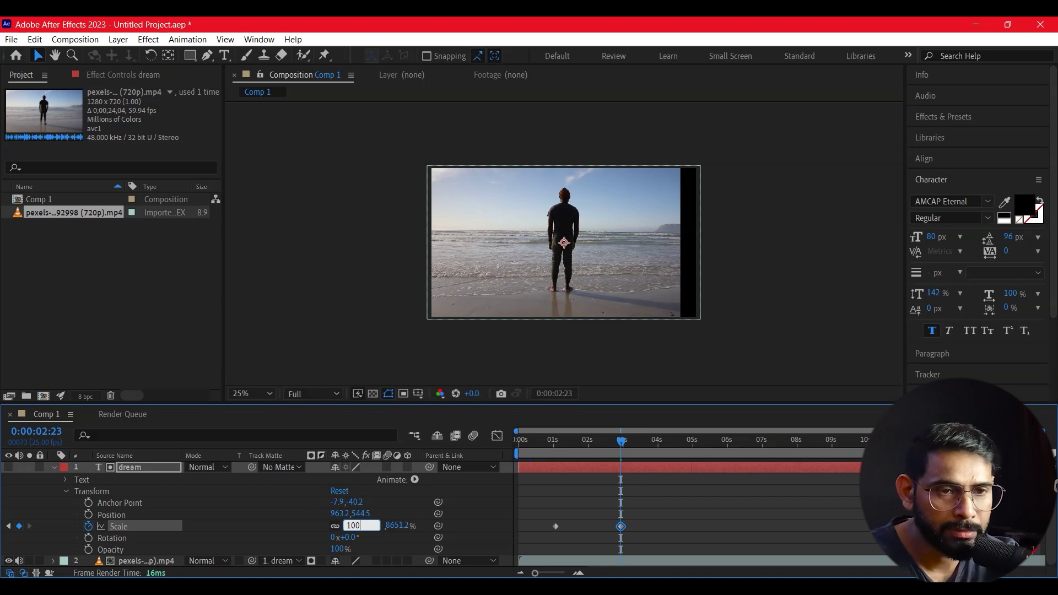
key("Return")
left_click_drag(353, 526, 676, 524)
Step: Play the text shrinking animation from the start and scrub back to 0:00:03:11
left_click_drag(623, 451, 475, 458)
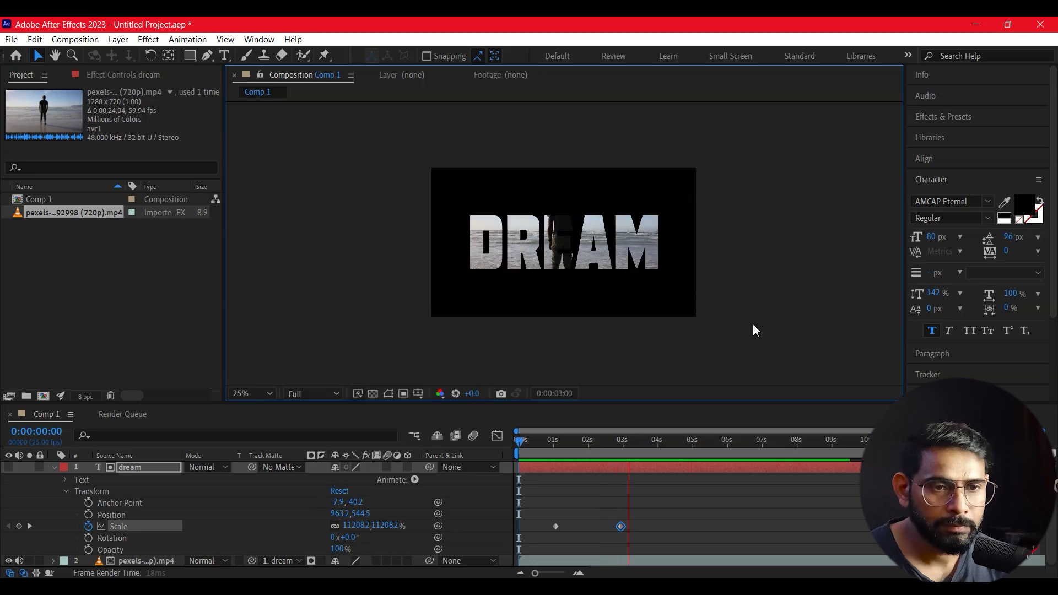
key("space")
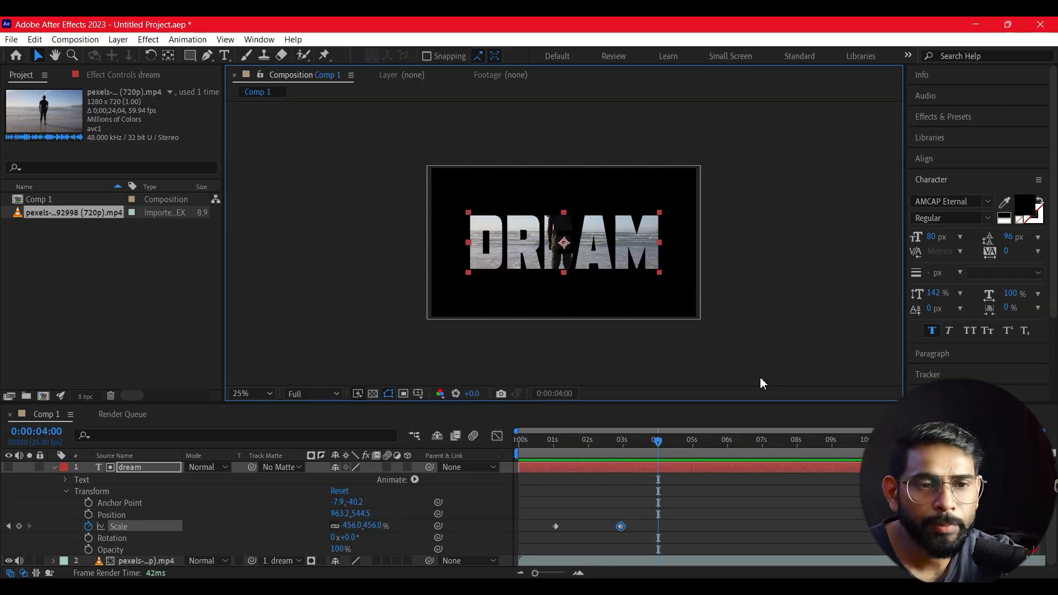
left_click_drag(659, 440, 639, 466)
Step: Apply Easy Ease to both Scale keyframes on the dream layer
left_click_drag(729, 513, 551, 546)
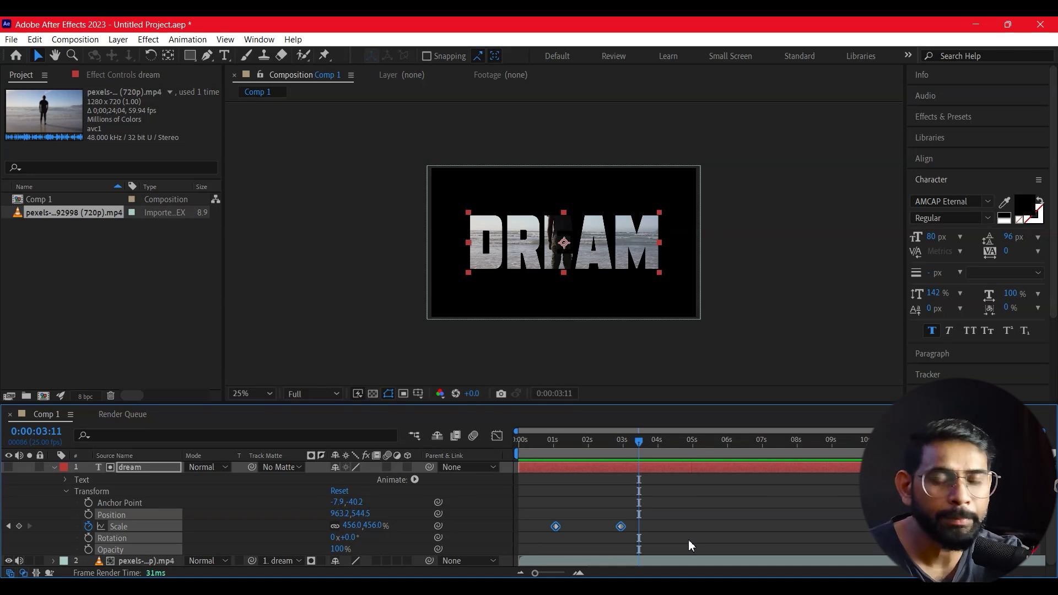
right_click(622, 527)
mouse_move(766, 519)
left_click(824, 430)
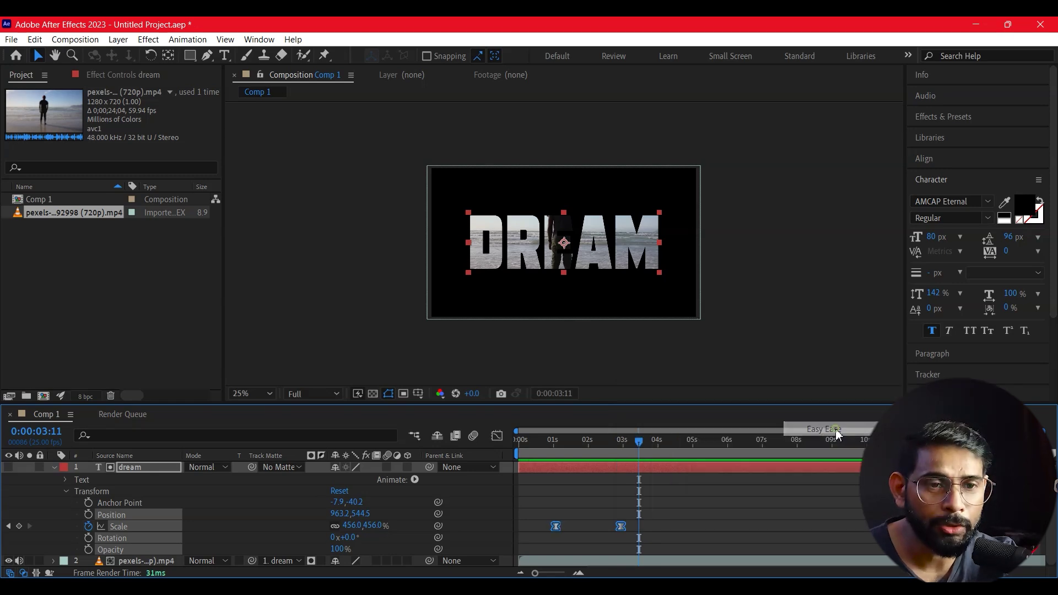
Step: Play the eased text animation from the start and scrub to 0:00:03:06 to examine the footage inside the letters
key("Home")
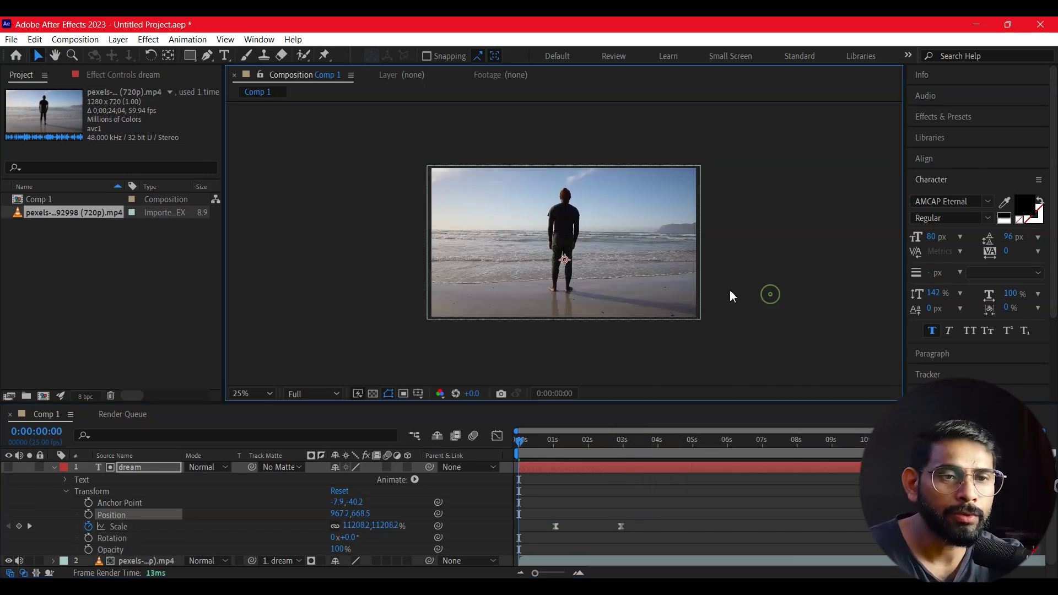
key("period")
key("period")
key("space")
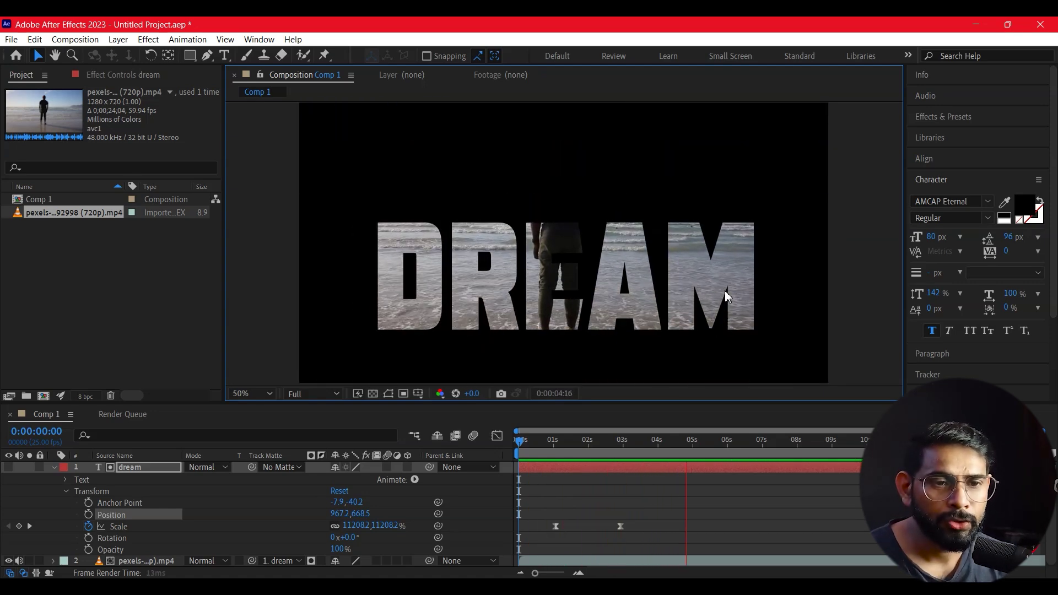
scroll(768, 298, "down", 2)
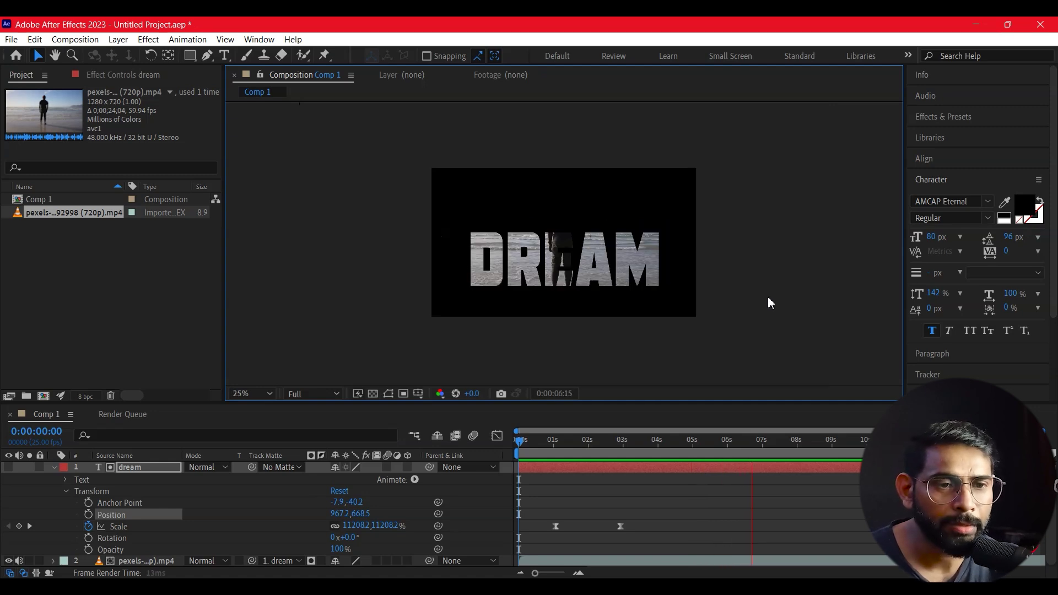
key("v")
scroll(761, 298, "up", 2)
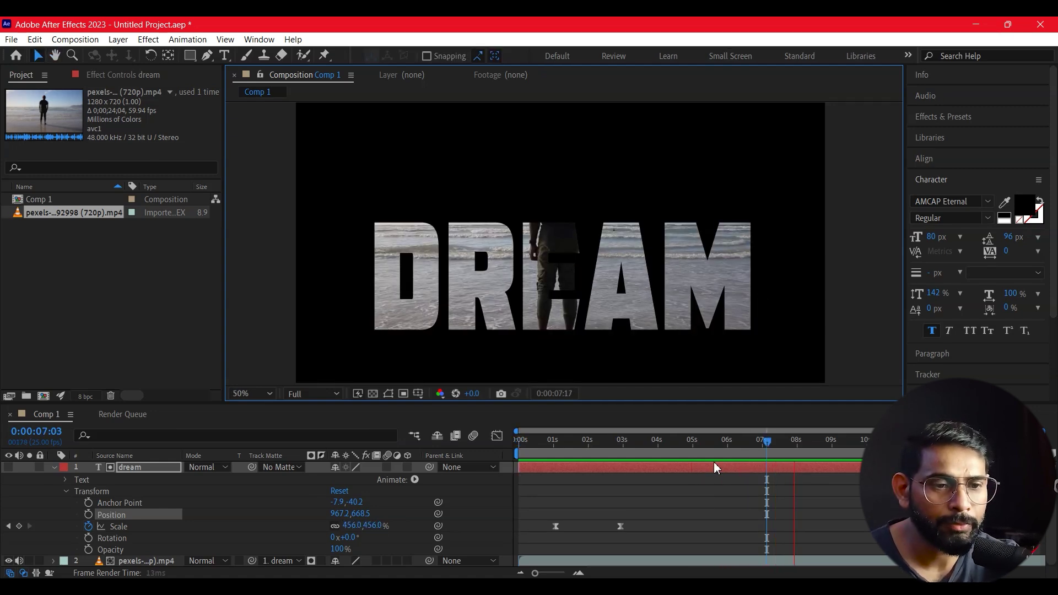
key("Home")
left_click_drag(519, 485, 632, 498)
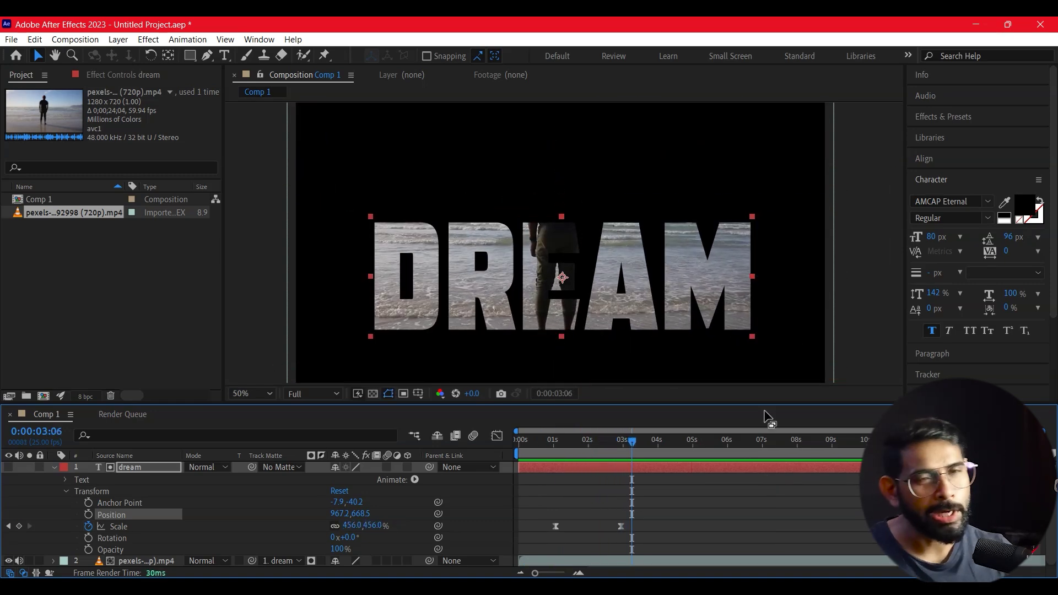